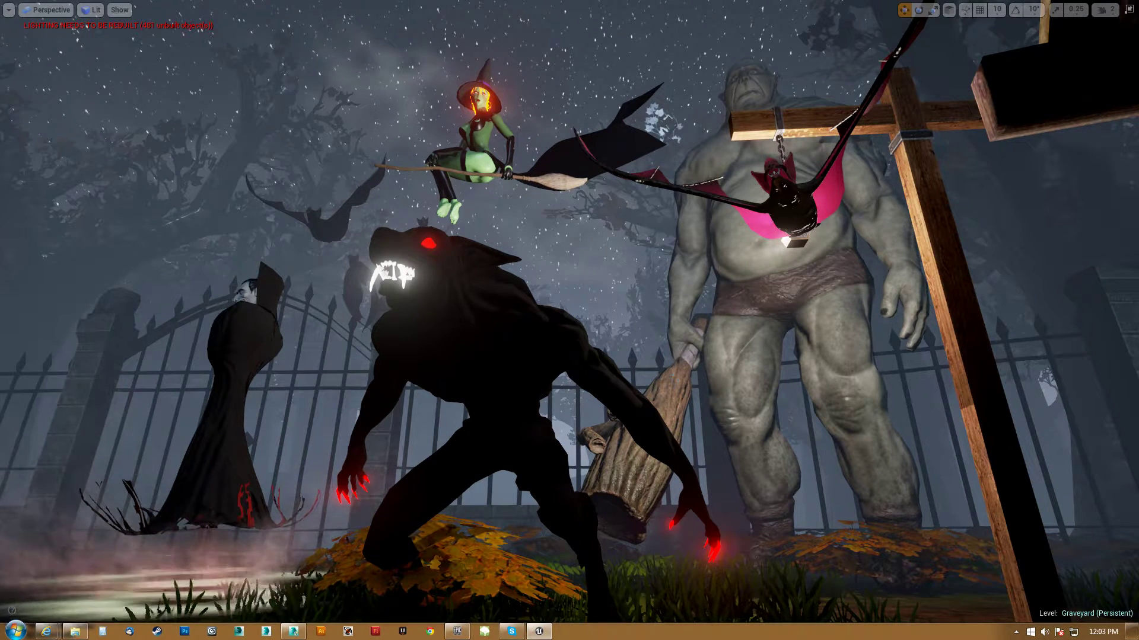
# Step: Select the witch in the graveyard level, view her up close and return to the full editor layout
pyautogui.click(676, 374)
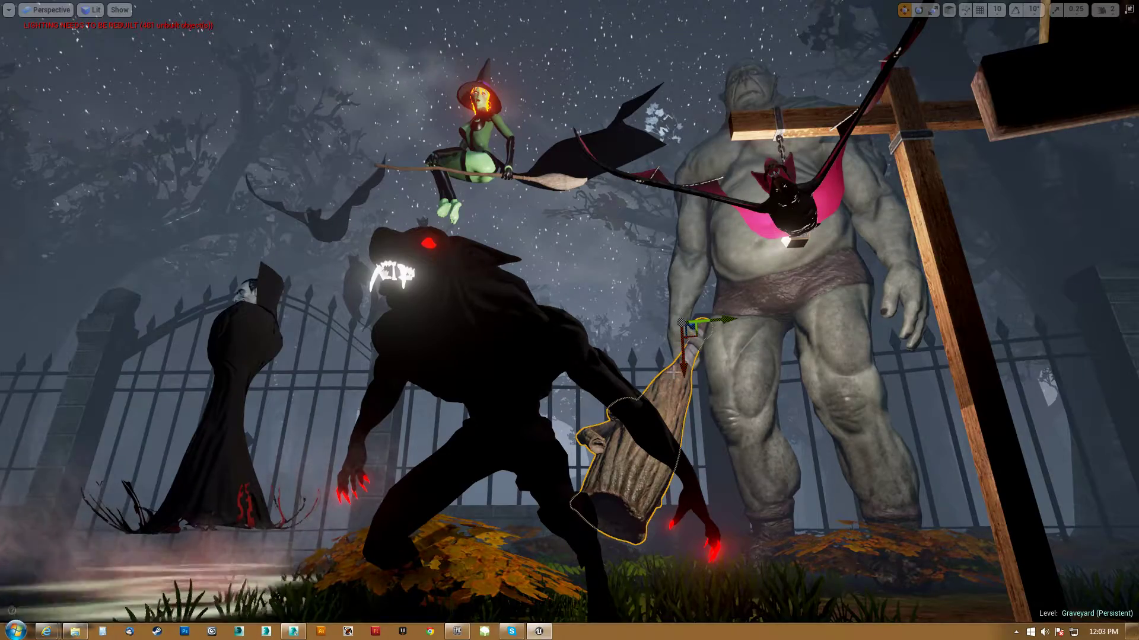
pyautogui.click(478, 89)
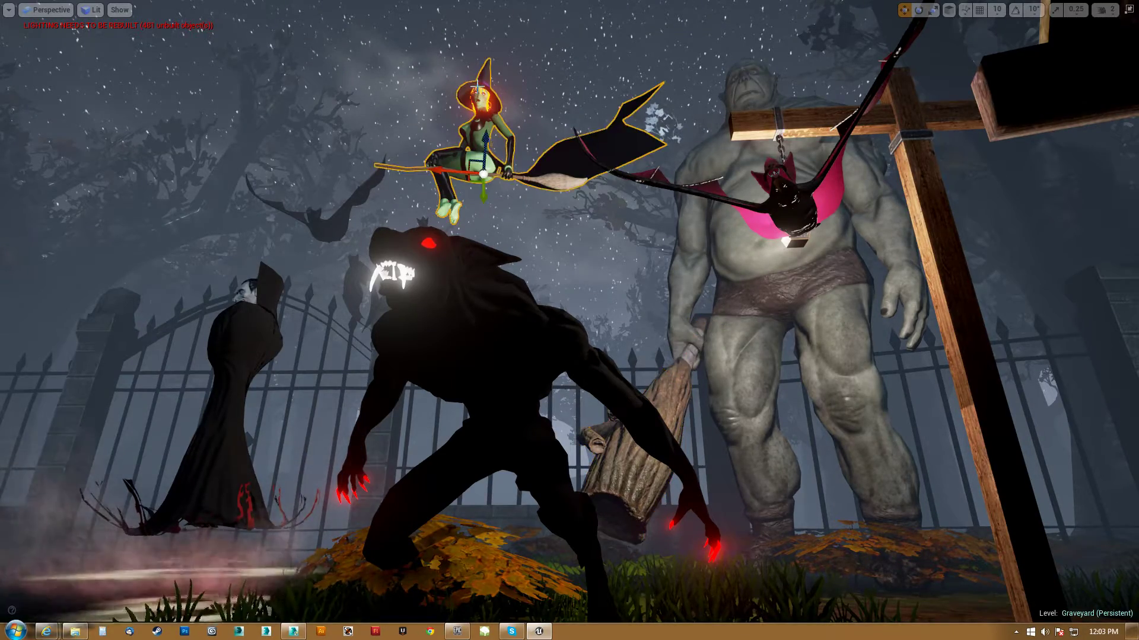
pyautogui.press('f')
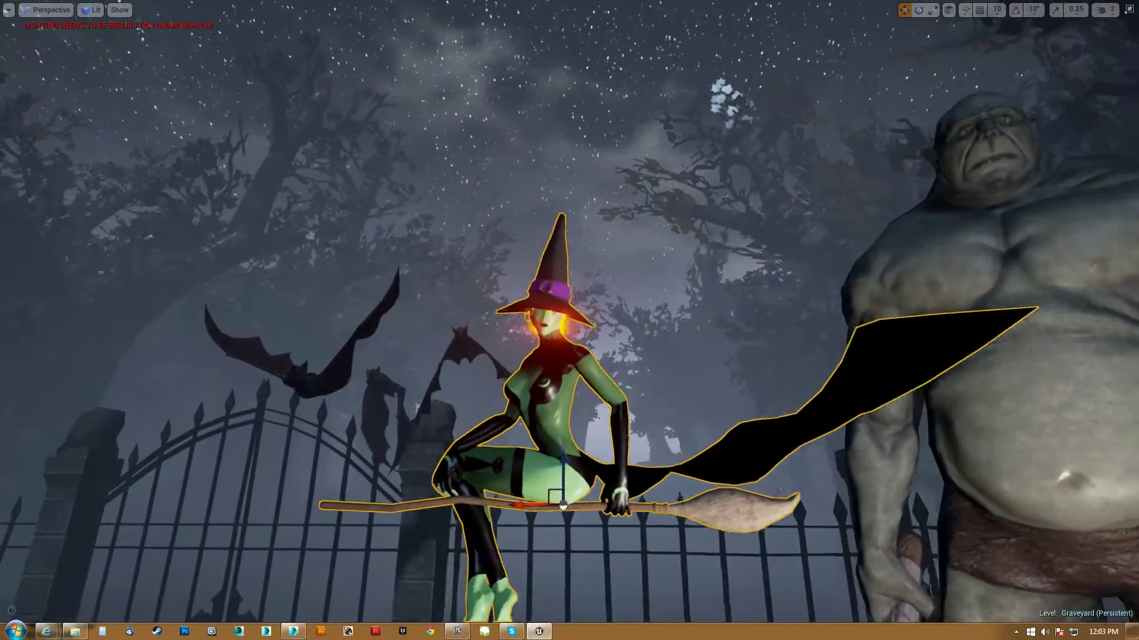
pyautogui.press('w')
pyautogui.press('d')
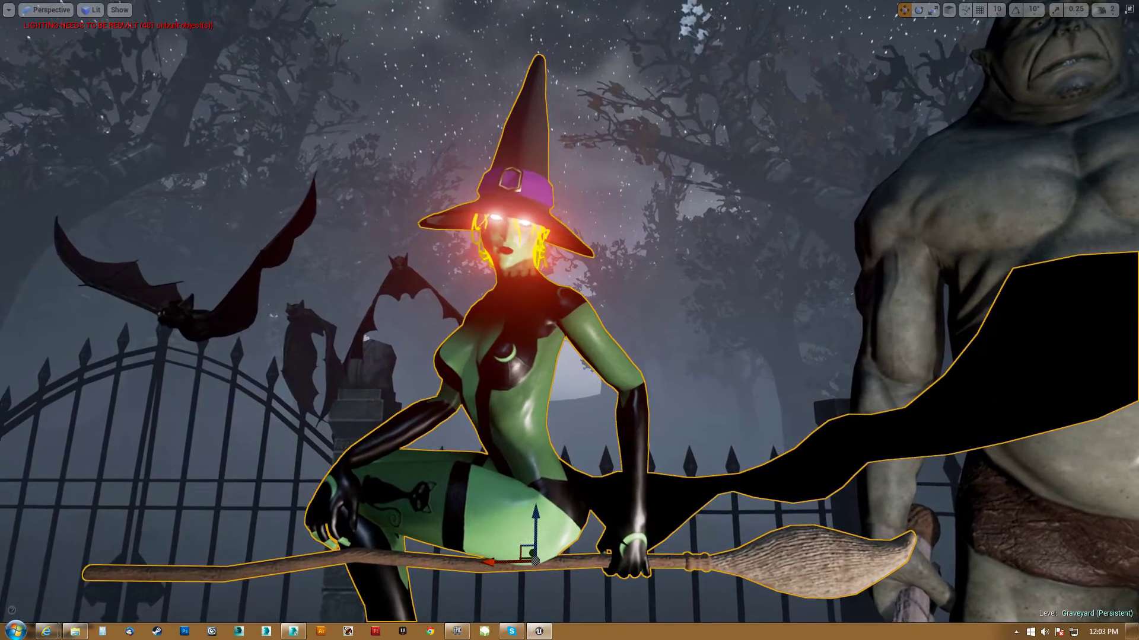
pyautogui.press('F11')
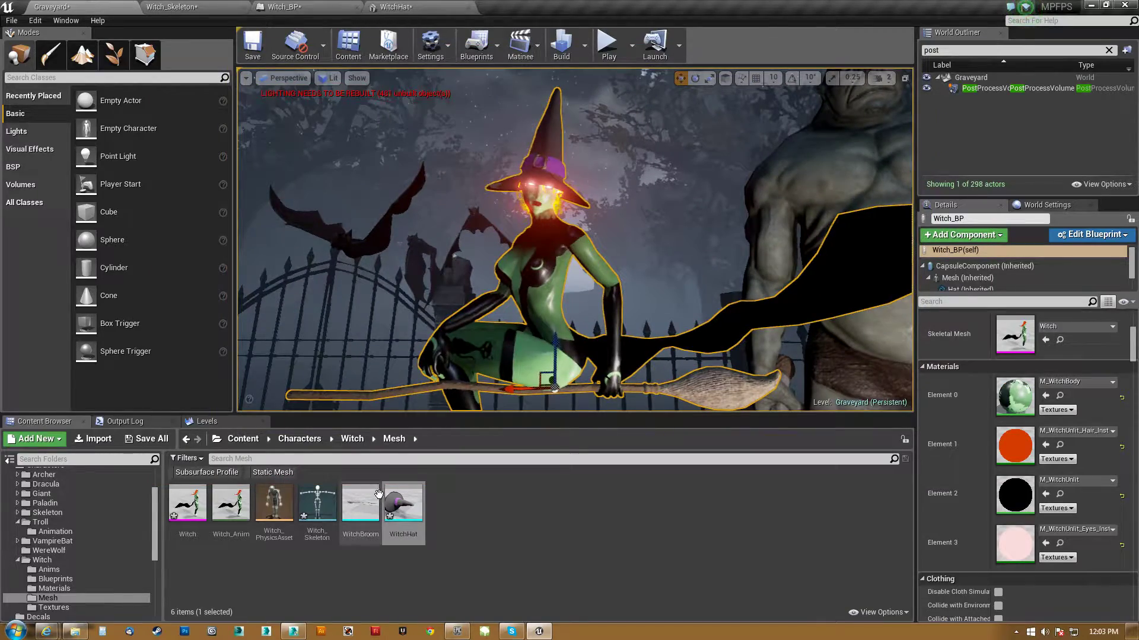
# Step: Open the Witch_BP blueprint and examine how its Hat component sits on the witch's head
pyautogui.click(307, 15)
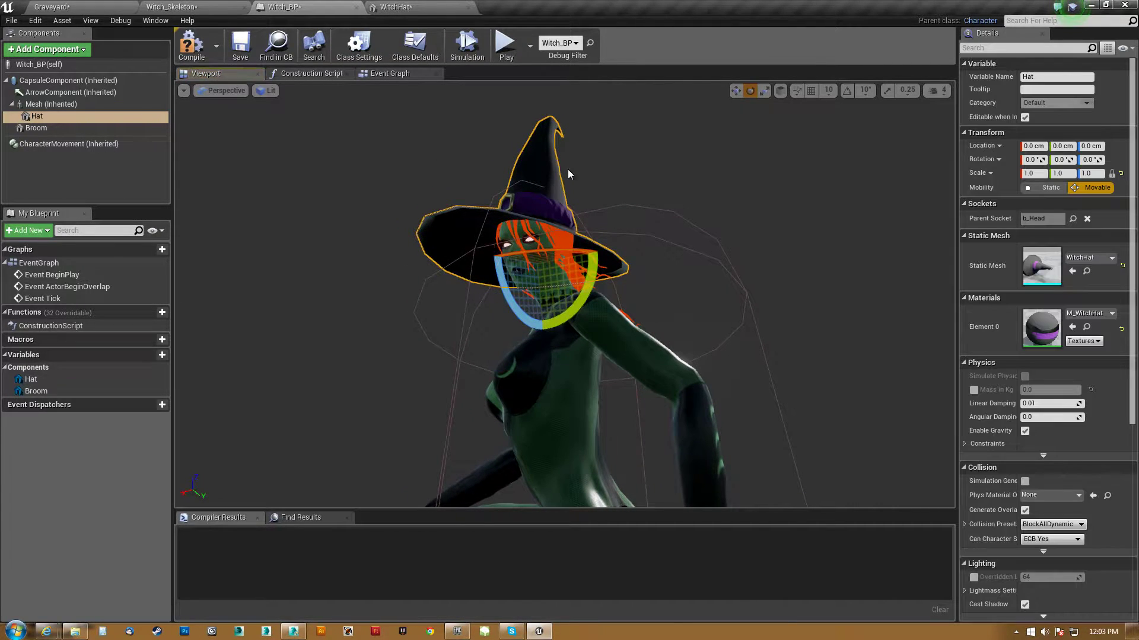
pyautogui.click(125, 166)
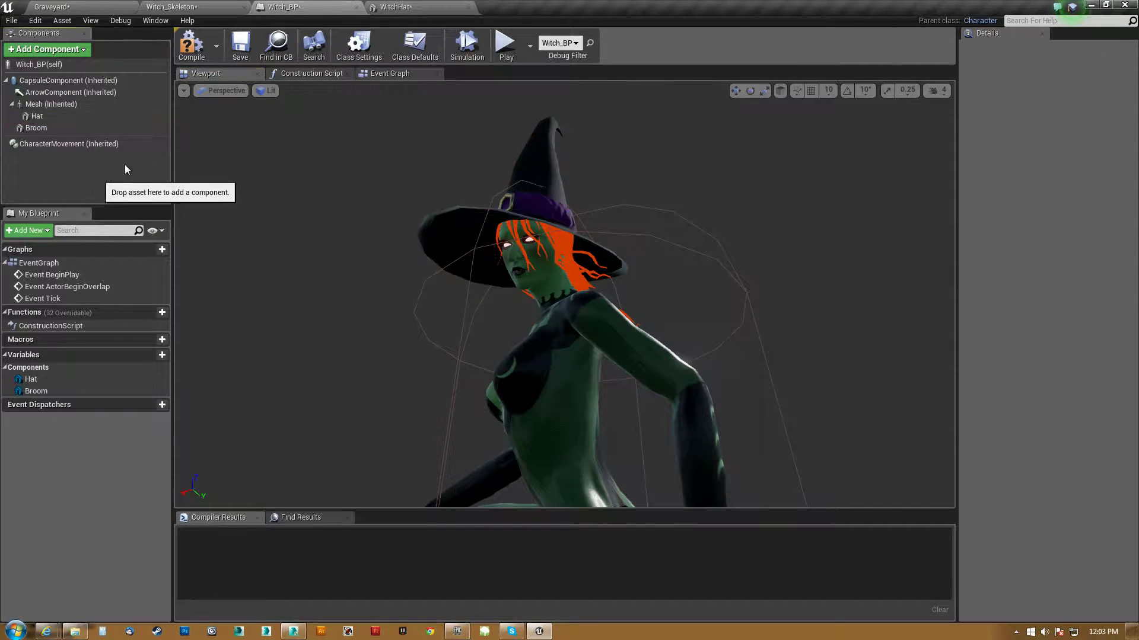
pyautogui.keyDown('alt'); pyautogui.moveTo(528, 146); pyautogui.dragTo(498, 160); pyautogui.keyUp('alt')
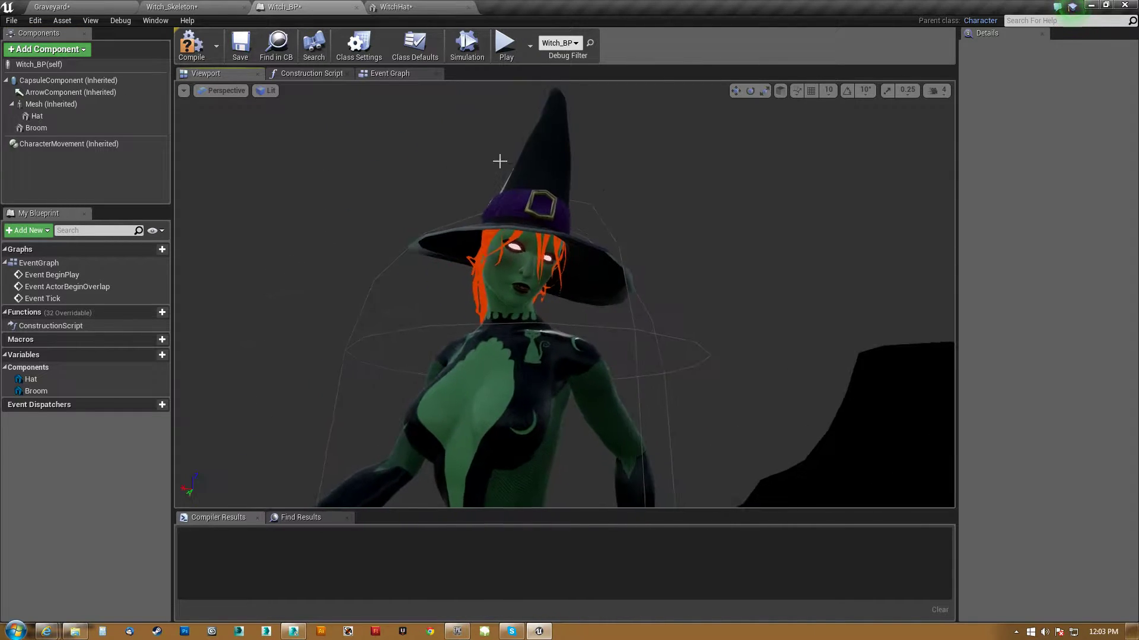
pyautogui.click(50, 118)
pyautogui.keyDown('alt'); pyautogui.moveTo(451, 225); pyautogui.dragTo(481, 228); pyautogui.keyUp('alt')
pyautogui.scroll(4, 482, 229)
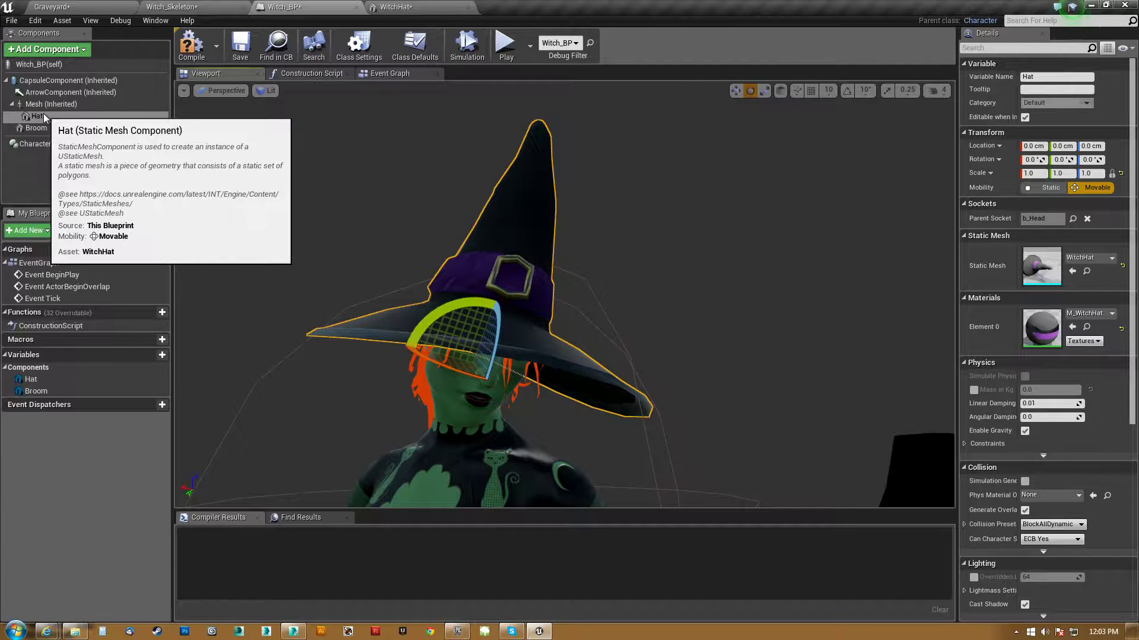
pyautogui.moveTo(675, 212)
pyautogui.keyDown('alt'); pyautogui.mouseDown()
pyautogui.moveTo(616, 216)
pyautogui.moveTo(658, 215)
pyautogui.mouseUp(); pyautogui.keyUp('alt')
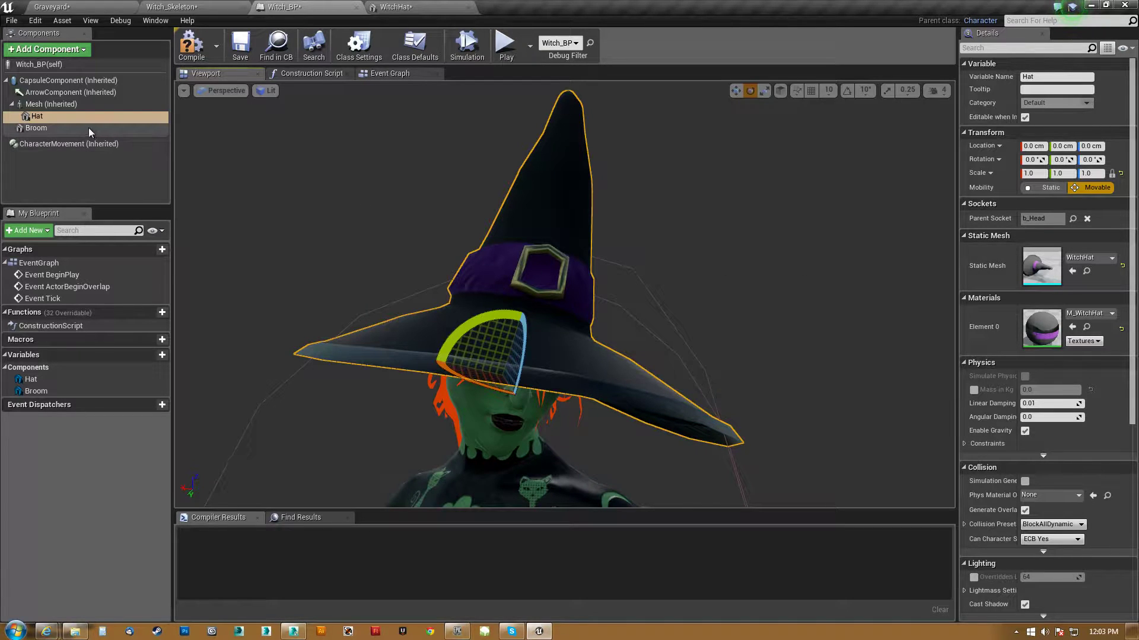
# Step: Delete the existing Hat component from the Witch_BP blueprint
pyautogui.click(37, 118)
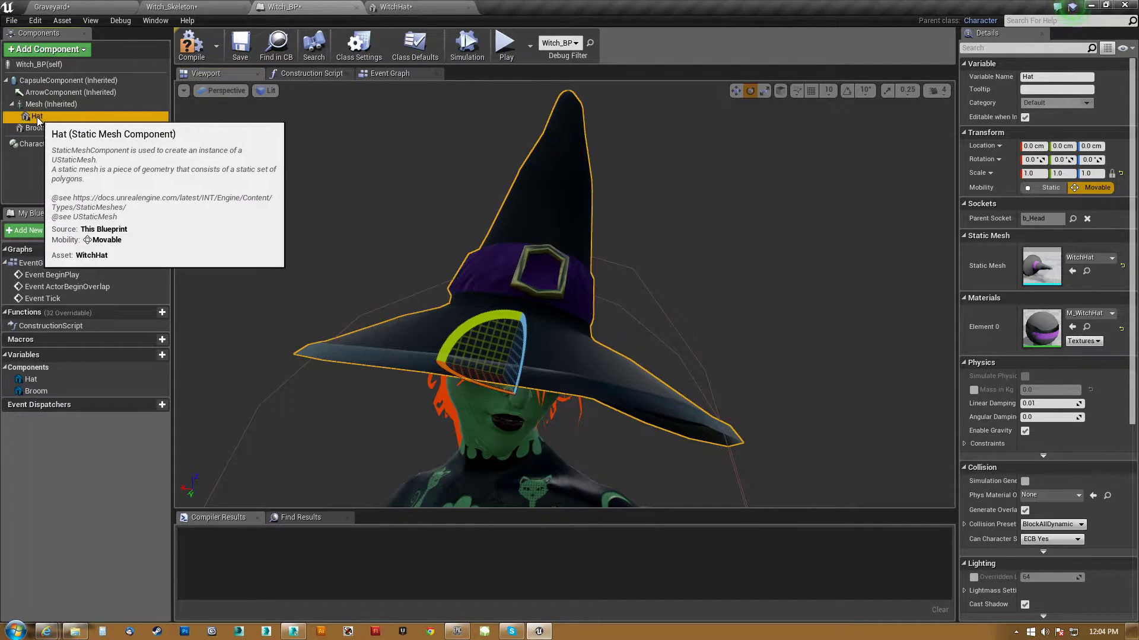
pyautogui.press('Delete')
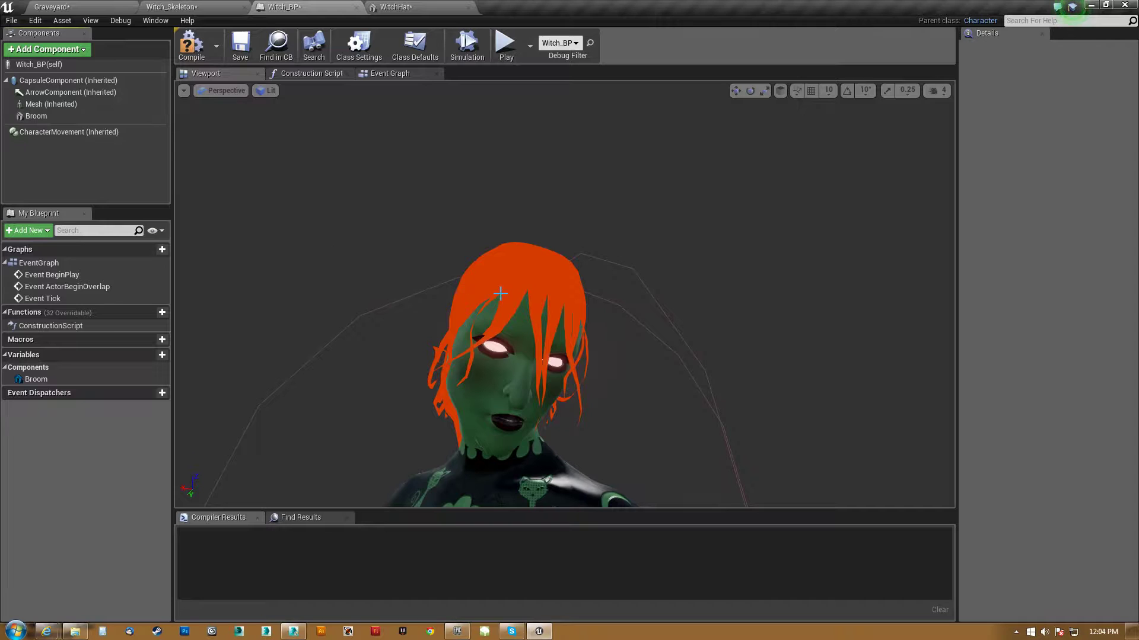
pyautogui.moveTo(499, 294); pyautogui.dragTo(572, 284, button='right')
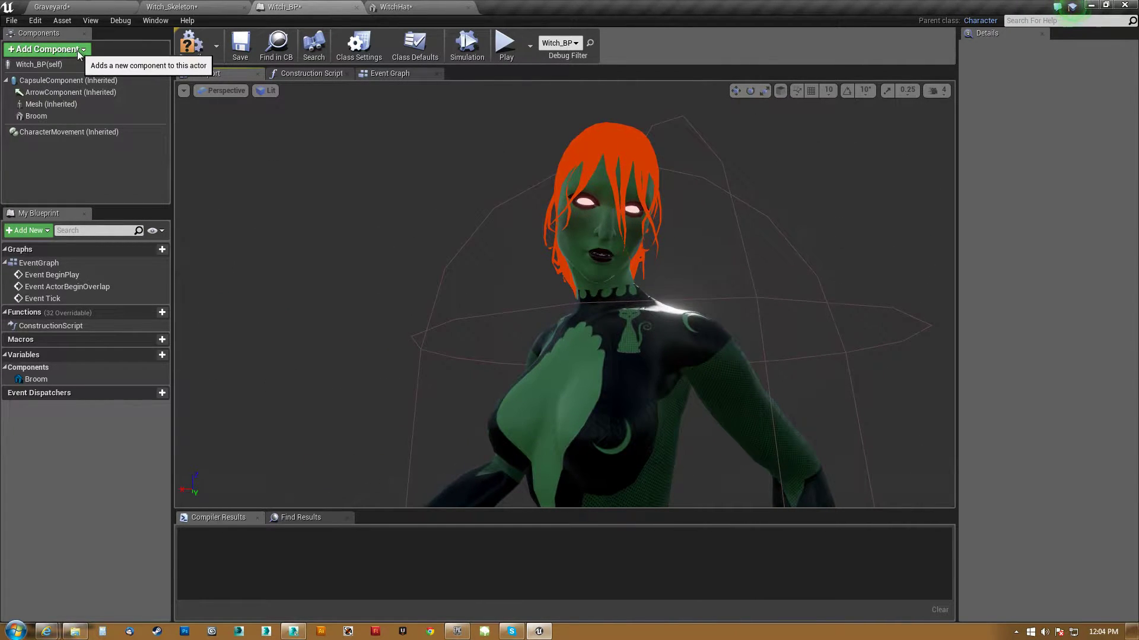
pyautogui.moveTo(330, 238); pyautogui.dragTo(356, 240, button='right')
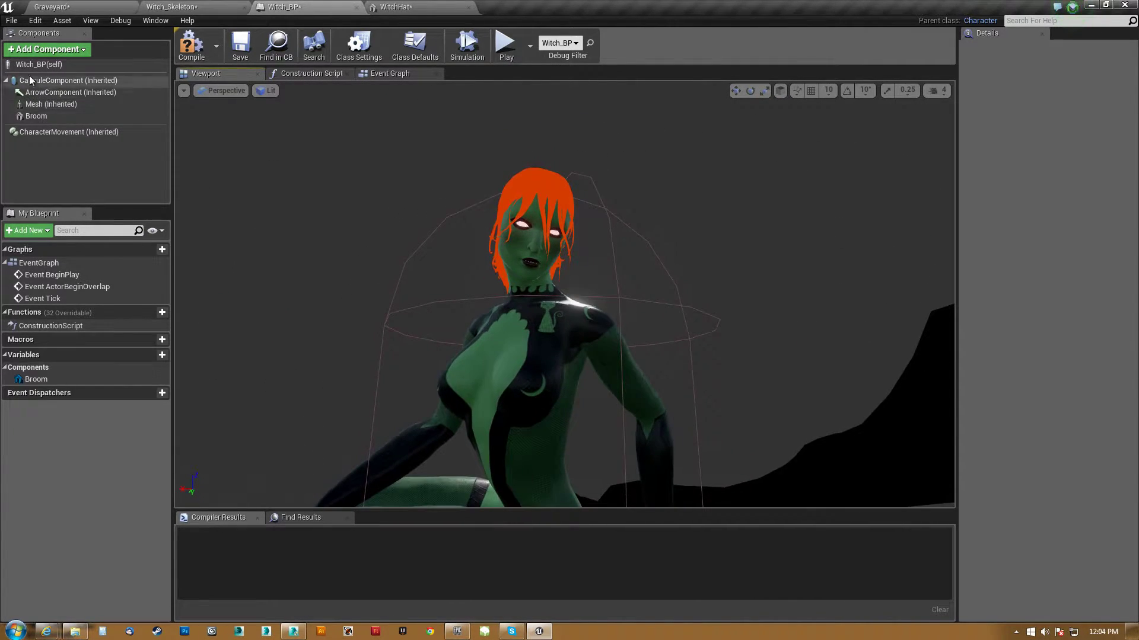
# Step: Deselect the WitchHat asset in the Graveyard level's content browser and return to the Witch_BP blueprint
pyautogui.click(73, 50)
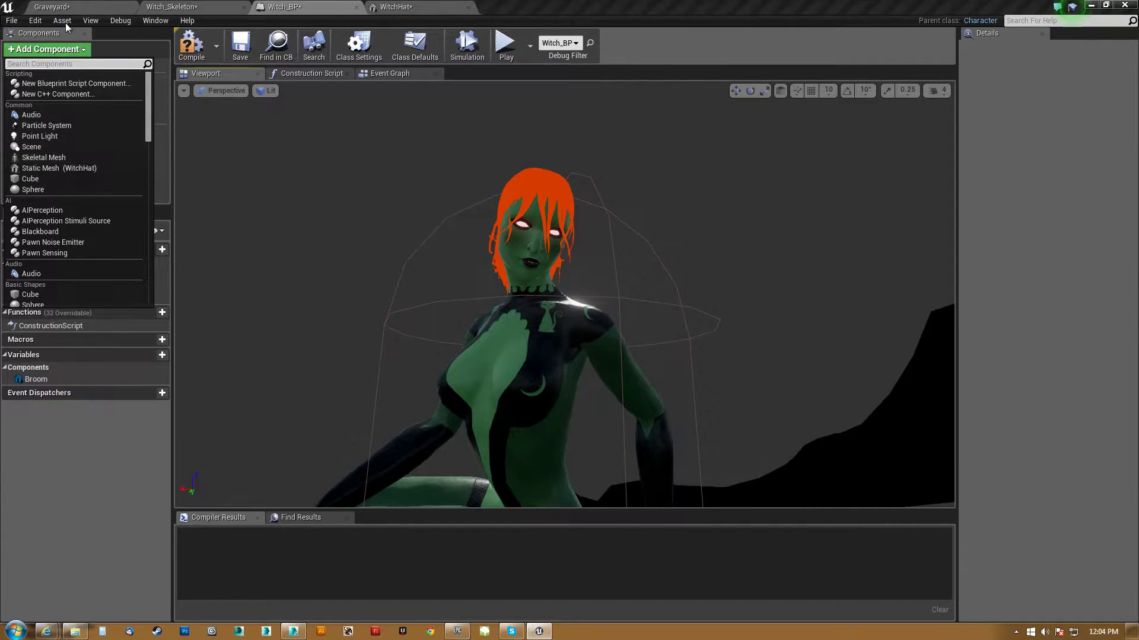
pyautogui.click(85, 10)
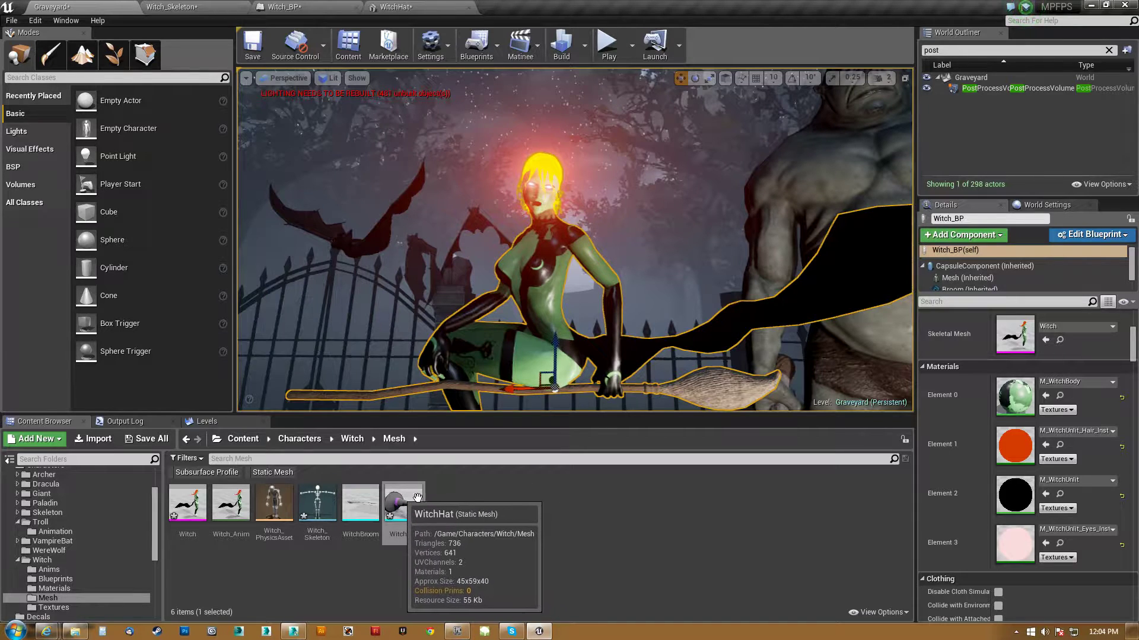
pyautogui.click(457, 502)
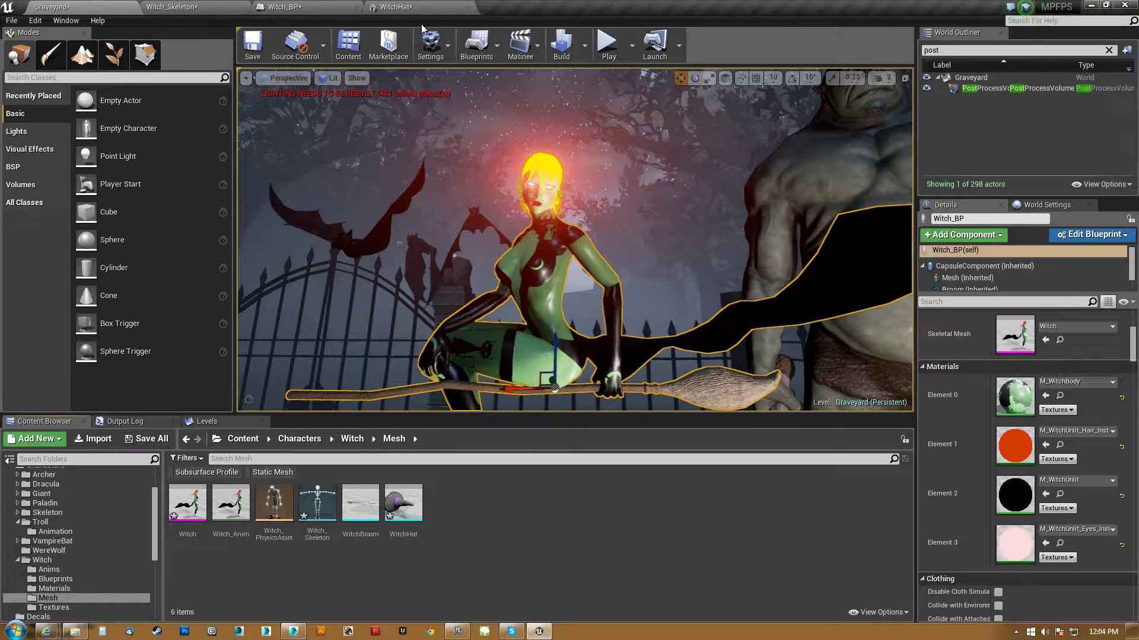
pyautogui.click(328, 12)
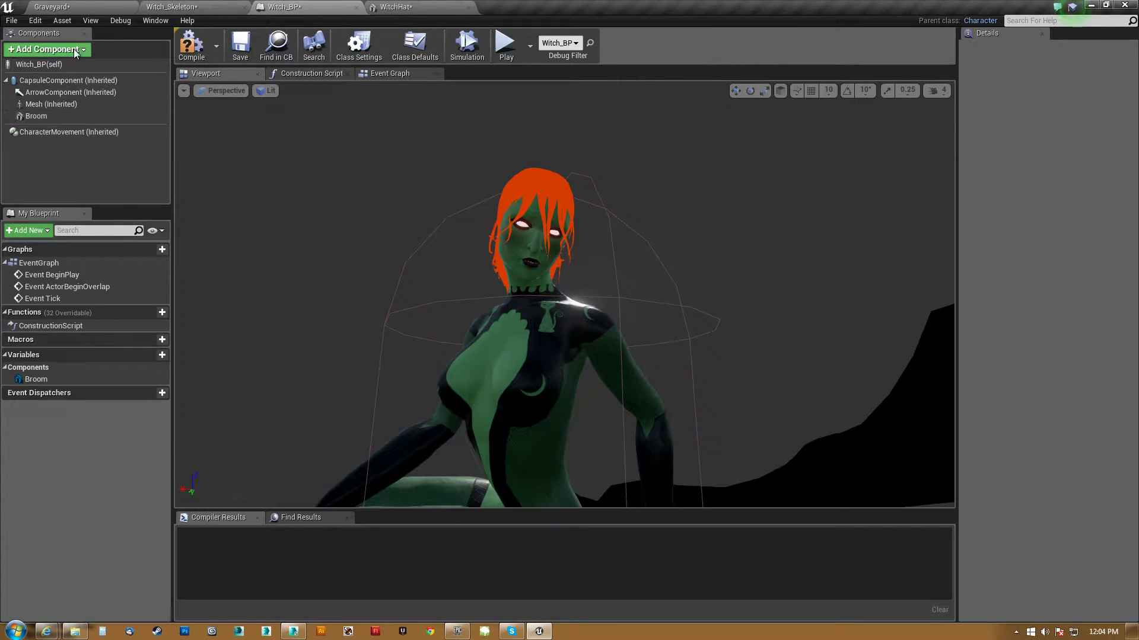
# Step: Add a static mesh component to Witch_BP and name it Hat
pyautogui.click(46, 49)
pyautogui.click(38, 167)
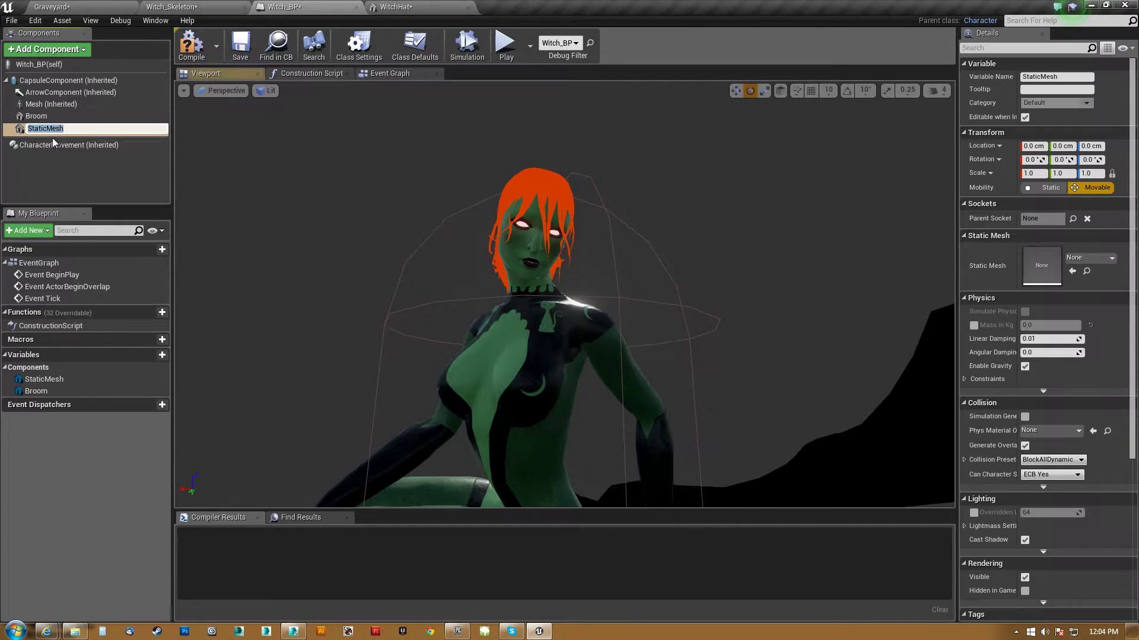
pyautogui.write('Hat')
pyautogui.press('Return')
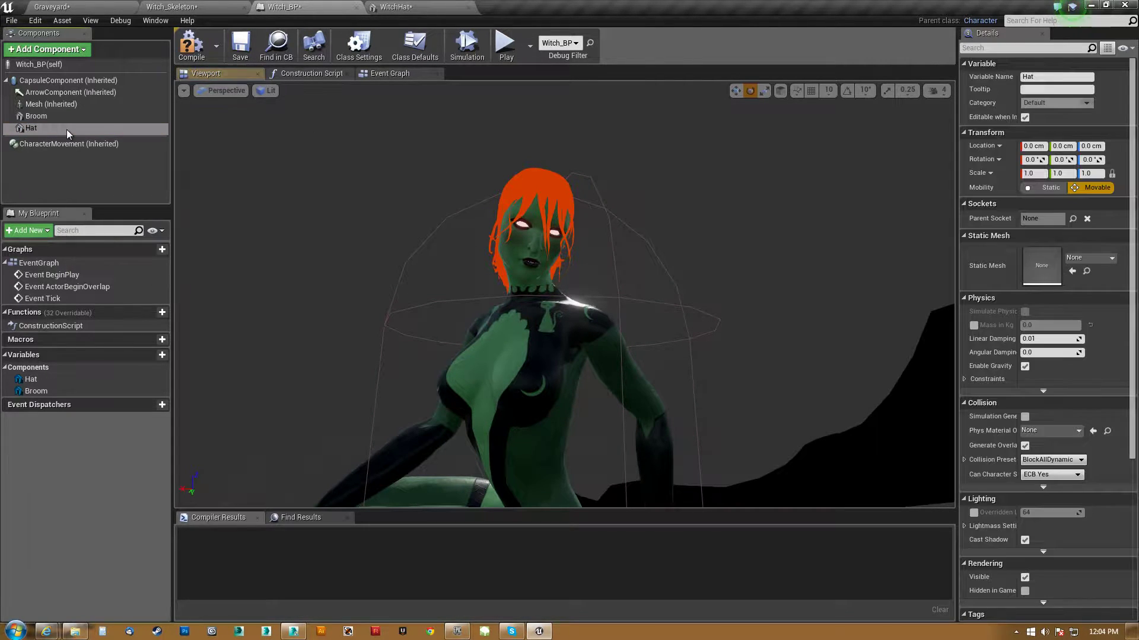
# Step: Assign the WitchHat static mesh to the new Hat component
pyautogui.click(1080, 258)
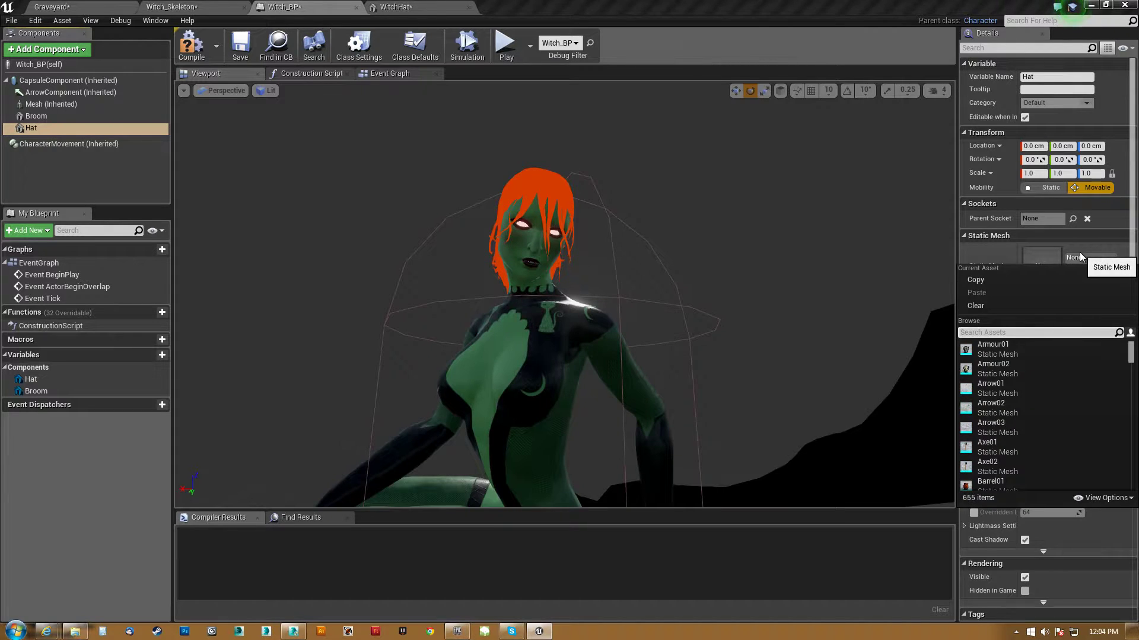
pyautogui.write('hat')
pyautogui.click(993, 349)
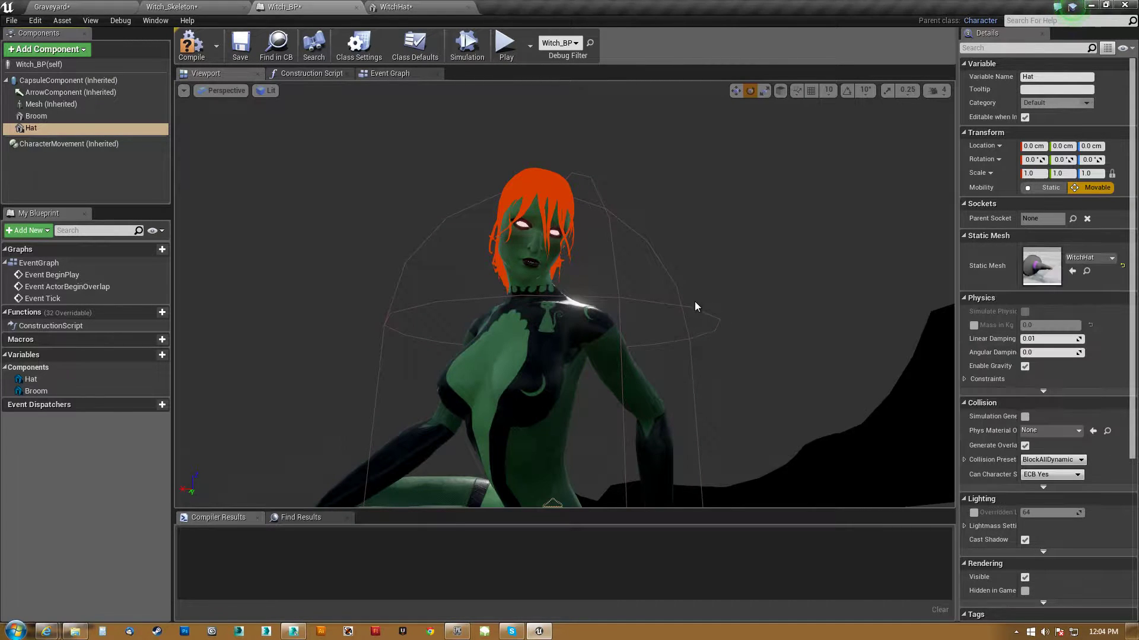
# Step: Make the Hat component a child of the witch's inherited Mesh component
pyautogui.moveTo(696, 307); pyautogui.dragTo(696, 307, button='right')
pyautogui.moveTo(462, 300); pyautogui.dragTo(450, 299, button='right')
pyautogui.moveTo(39, 127); pyautogui.dragTo(50, 107)
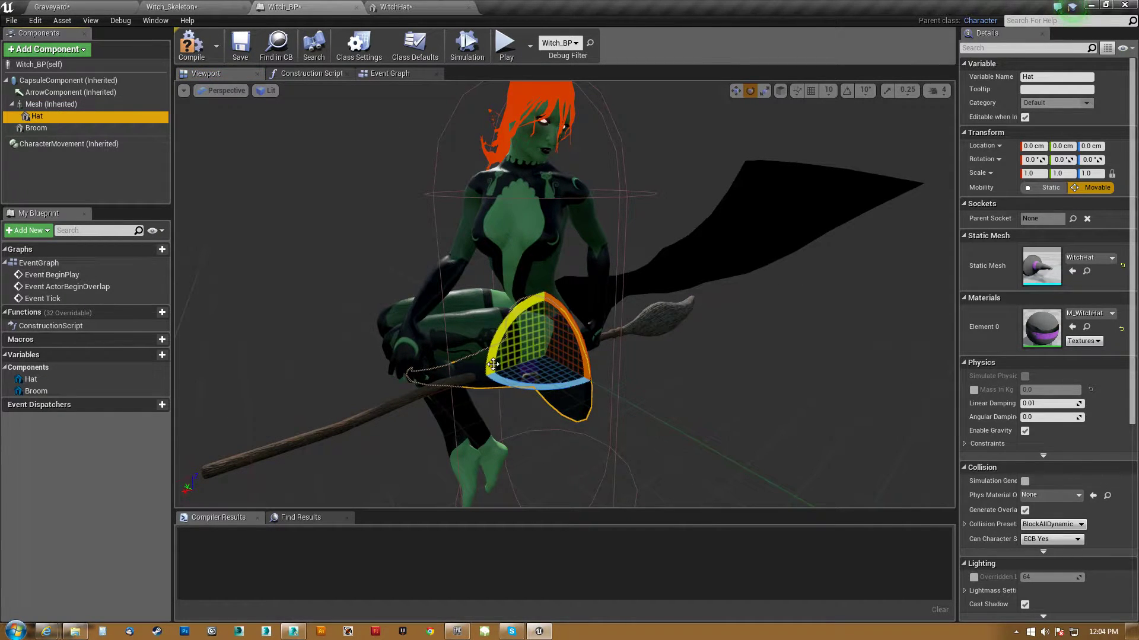
# Step: Set the Hat component's parent socket to the b_Head bone
pyautogui.click(1073, 217)
pyautogui.scroll(-6, 1047, 392)
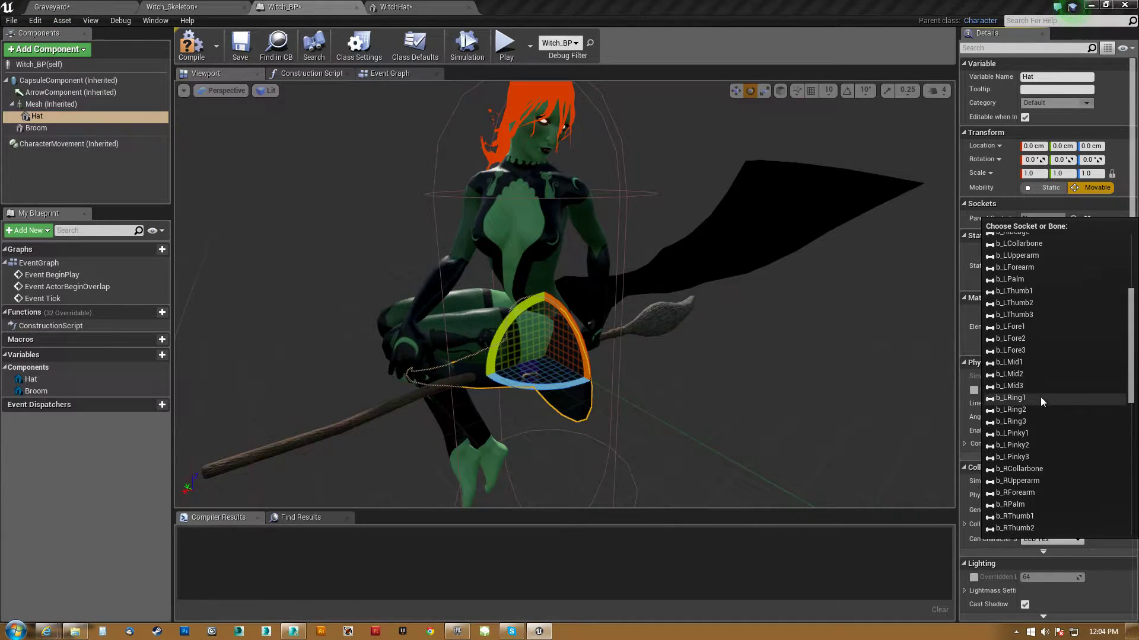
pyautogui.scroll(-5, 1035, 400)
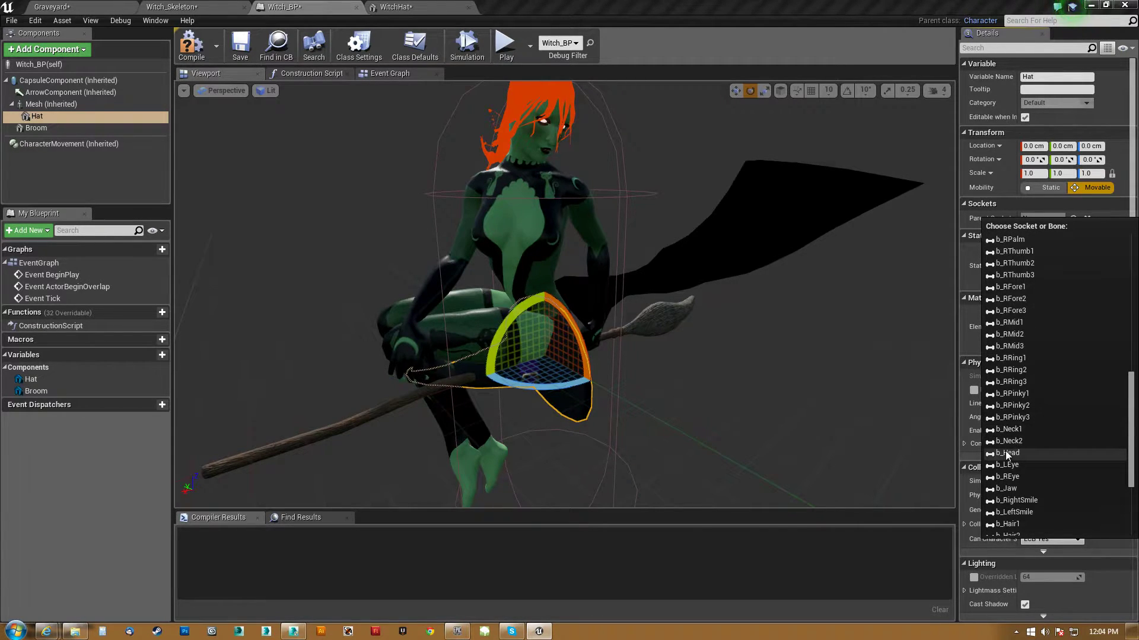
pyautogui.click(1006, 453)
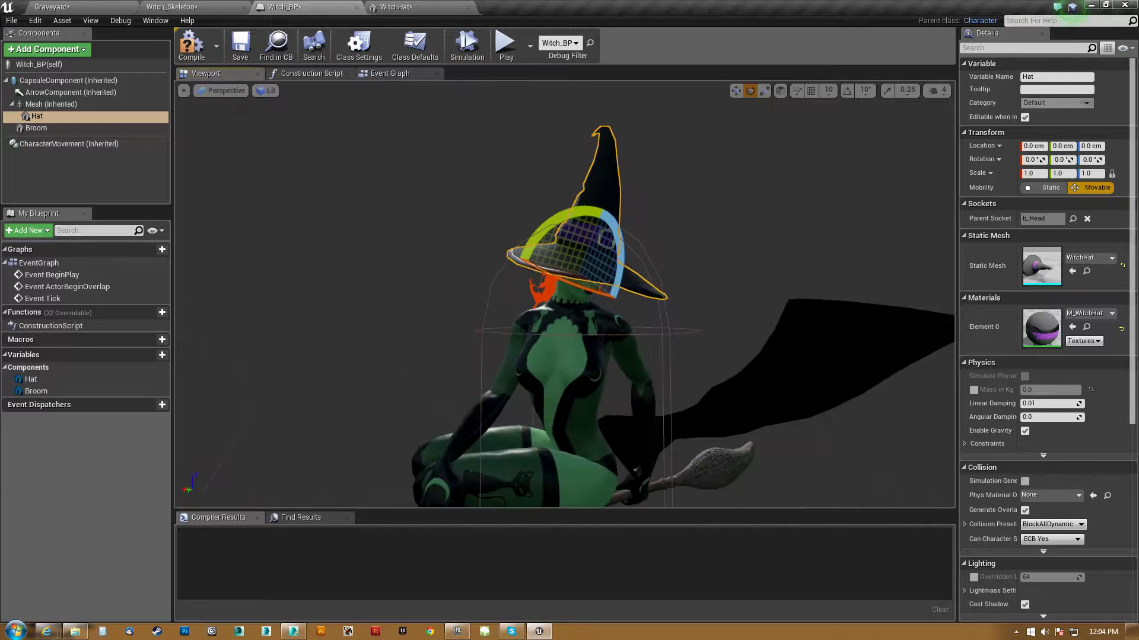
# Step: Try offsetting the hat about 16 cm along its Y axis, and reset its location to default
pyautogui.moveTo(563, 296); pyautogui.dragTo(653, 279, button='right')
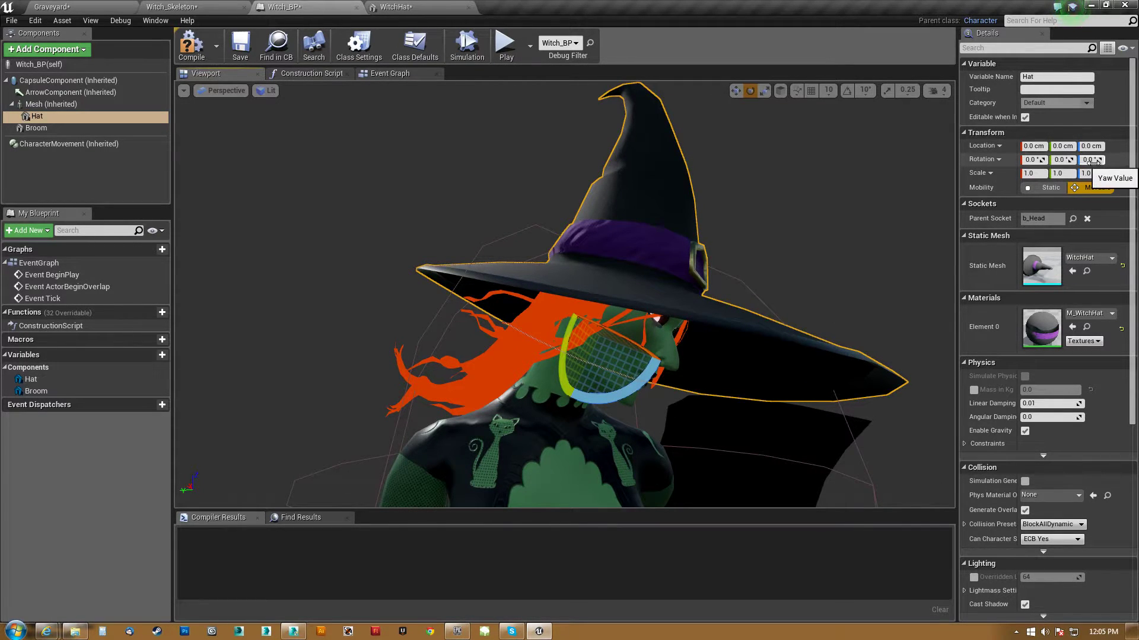
pyautogui.moveTo(652, 296); pyautogui.dragTo(700, 297, button='right')
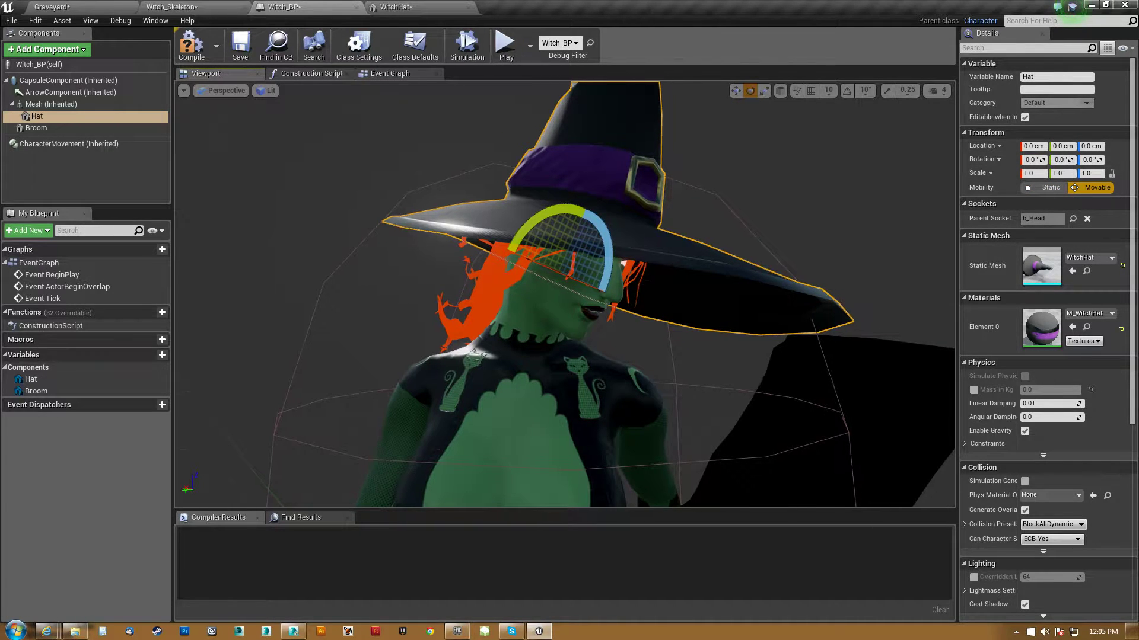
pyautogui.keyDown('alt'); pyautogui.moveTo(587, 271); pyautogui.dragTo(707, 270); pyautogui.keyUp('alt')
pyautogui.press('r')
pyautogui.moveTo(459, 245); pyautogui.dragTo(407, 203)
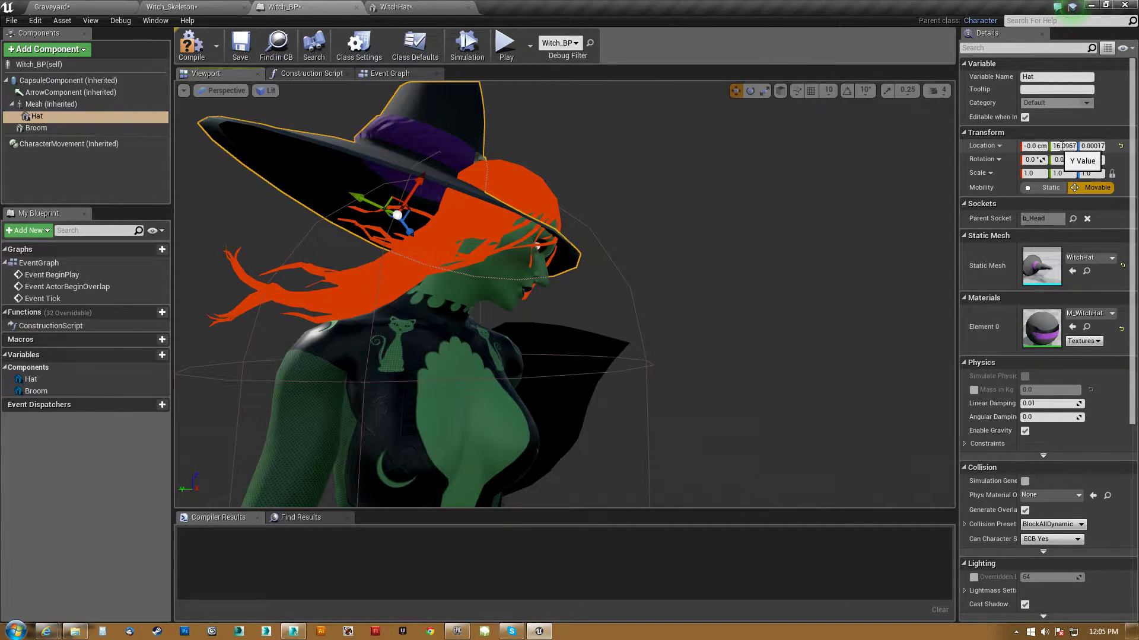
pyautogui.click(1121, 146)
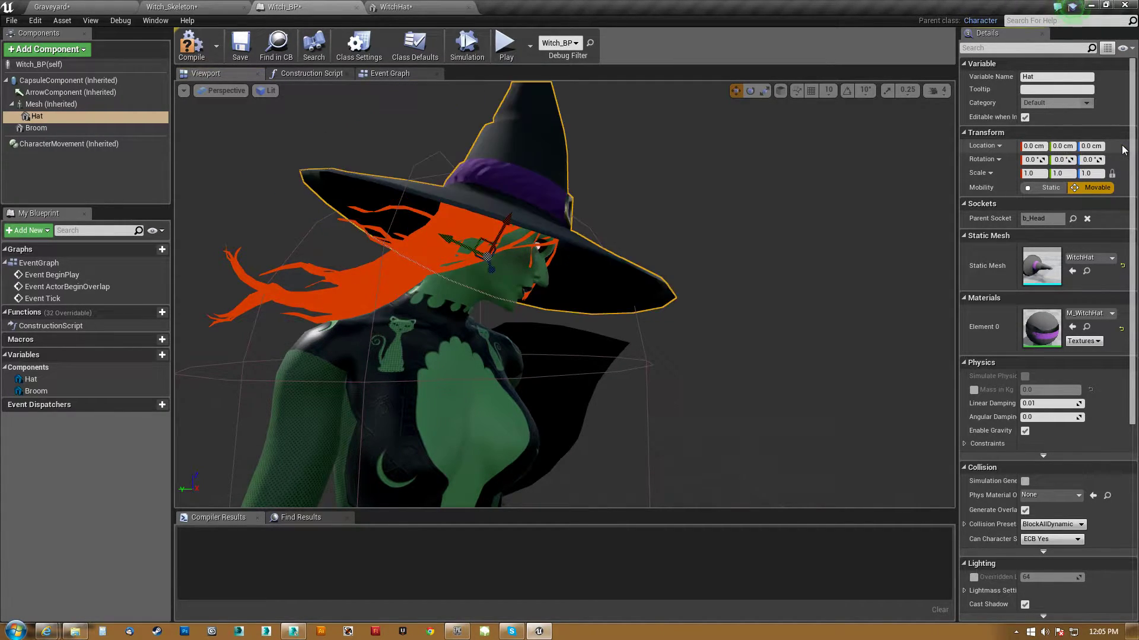
# Step: Detach the Hat component from Mesh so it sits directly under CapsuleComponent, and inspect the hat around the witch
pyautogui.keyDown('alt'); pyautogui.moveTo(765, 261); pyautogui.dragTo(647, 264); pyautogui.keyUp('alt')
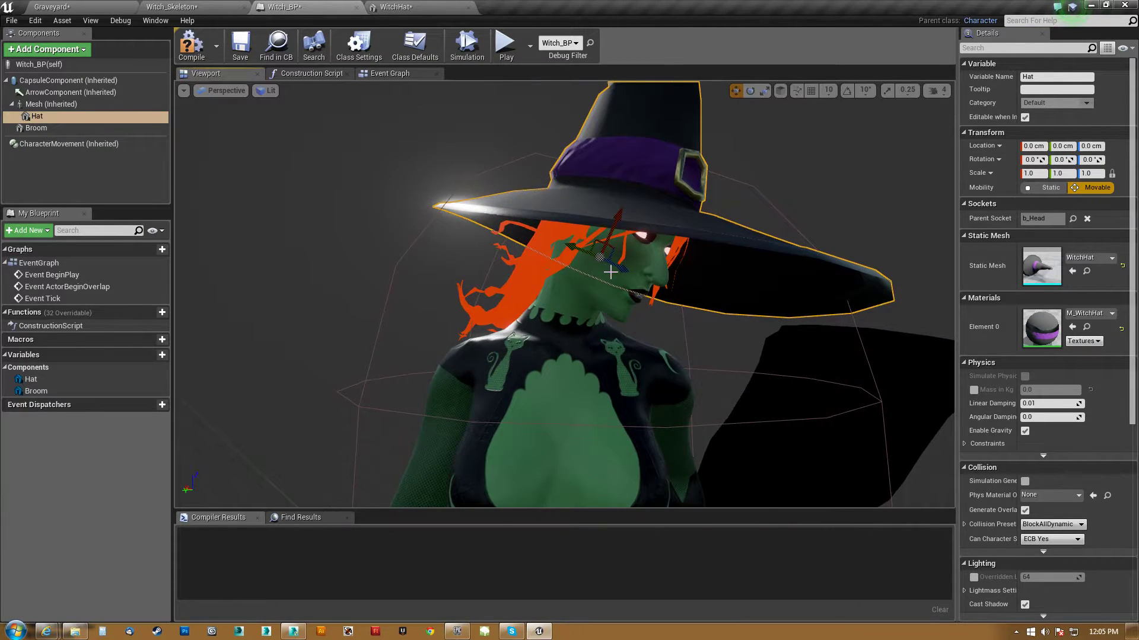
pyautogui.moveTo(659, 351)
pyautogui.keyDown('alt'); pyautogui.mouseDown()
pyautogui.moveTo(560, 351)
pyautogui.moveTo(653, 353)
pyautogui.mouseUp(); pyautogui.keyUp('alt')
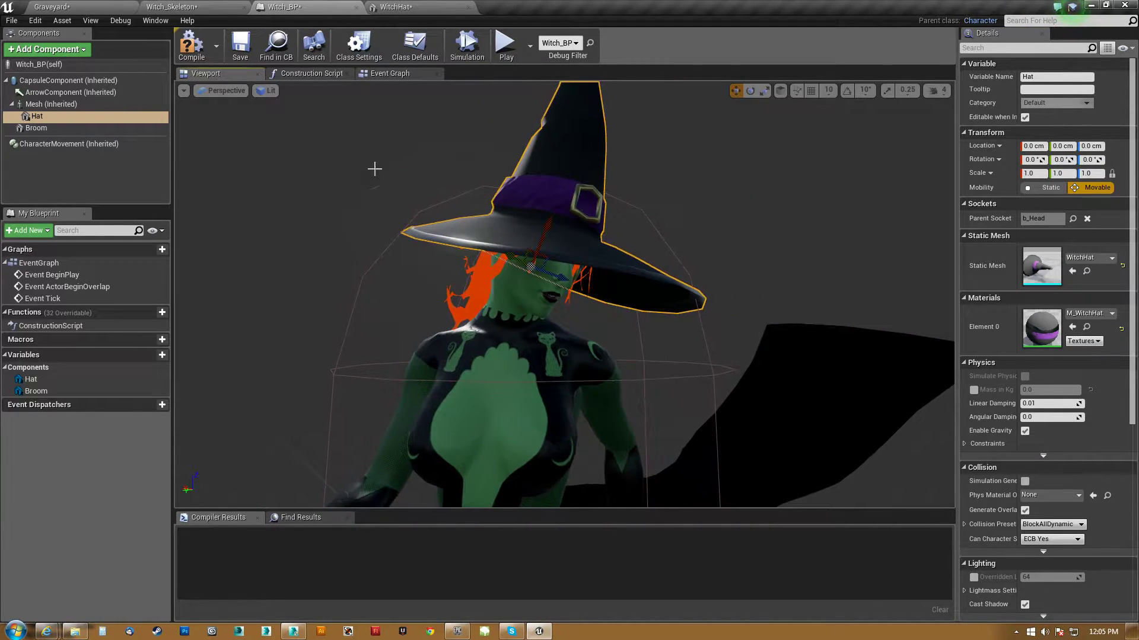
pyautogui.moveTo(41, 116); pyautogui.dragTo(38, 102)
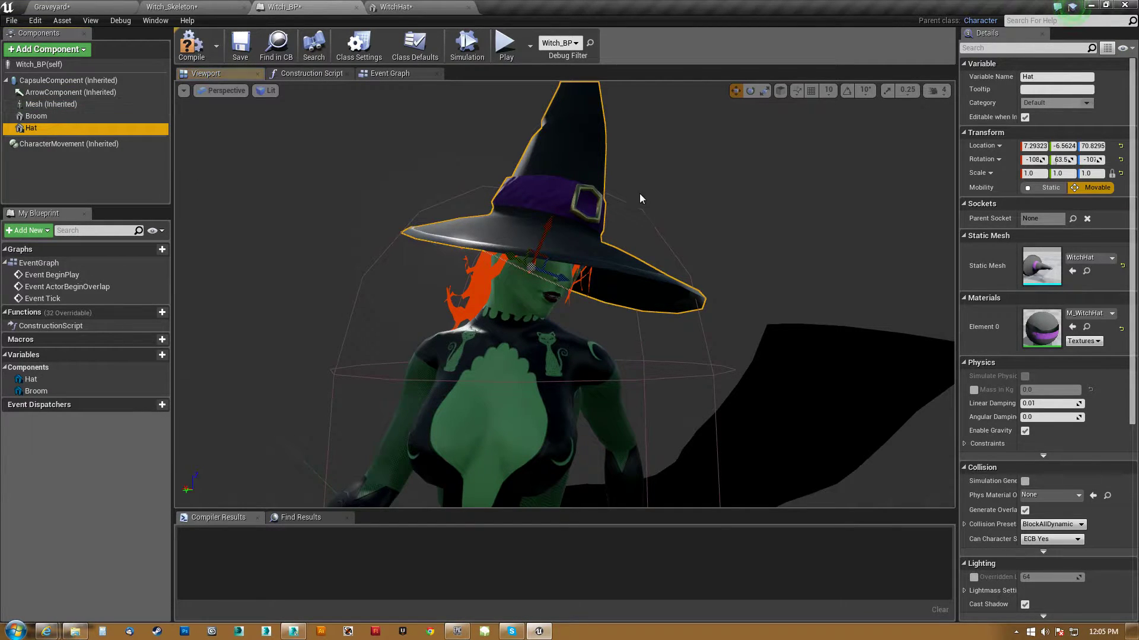
pyautogui.moveTo(837, 244); pyautogui.dragTo(837, 244, button='right')
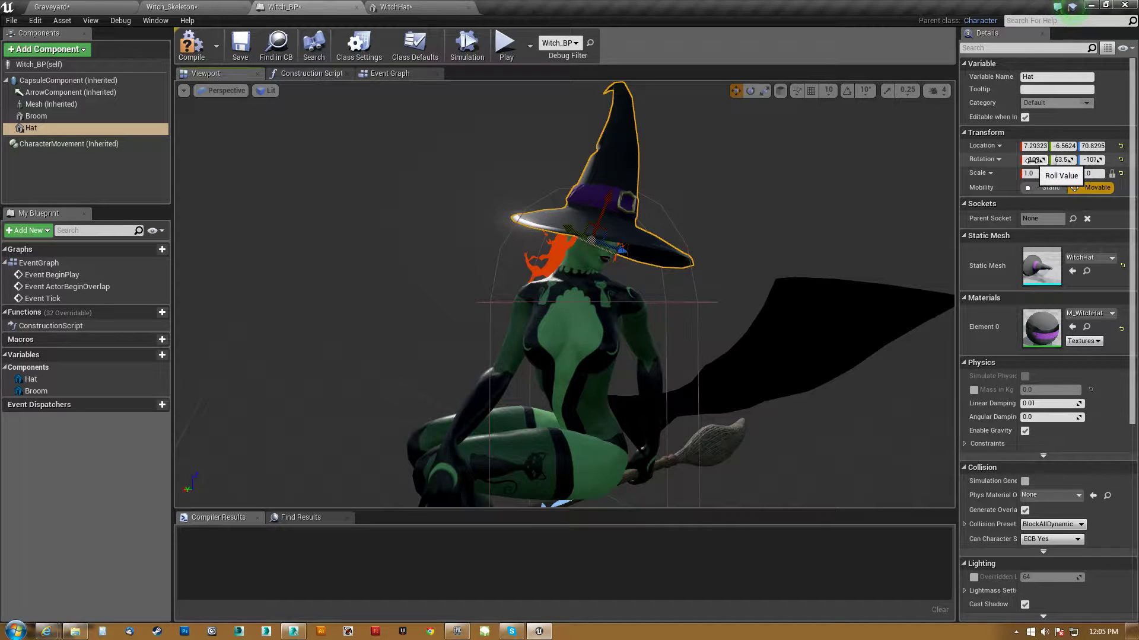
pyautogui.moveTo(877, 257); pyautogui.dragTo(877, 257, button='right')
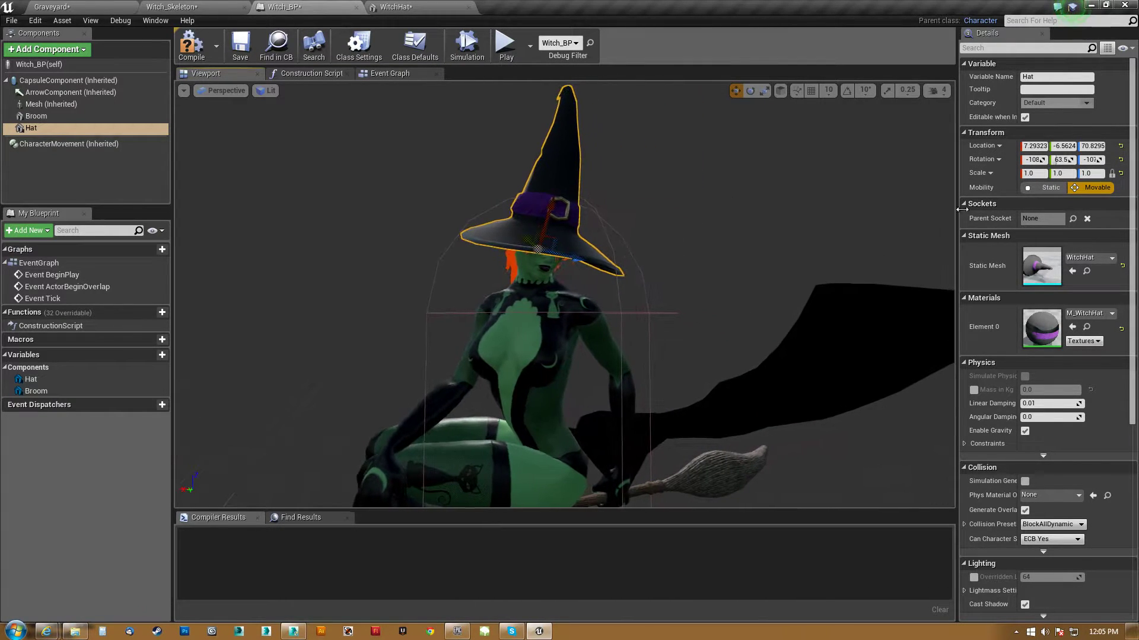
# Step: Examine the hat, witch and broom from several angles, from the hat down to the feet
pyautogui.moveTo(666, 395); pyautogui.dragTo(666, 395, button='right')
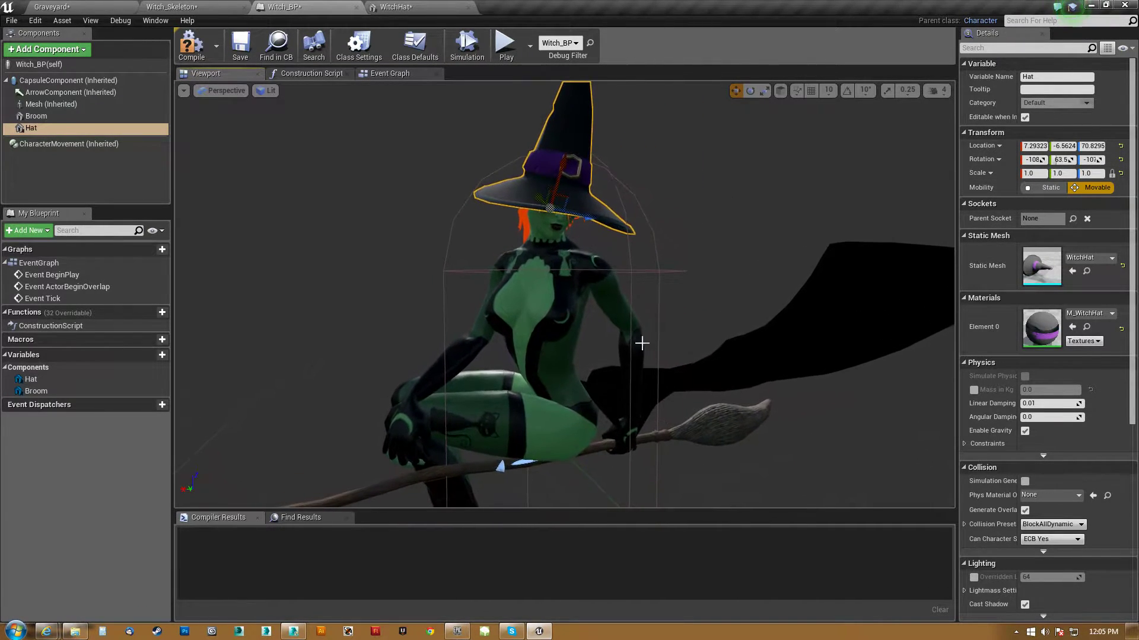
pyautogui.moveTo(641, 343); pyautogui.dragTo(640, 344, button='right')
pyautogui.keyDown('alt'); pyautogui.moveTo(629, 315); pyautogui.dragTo(656, 272); pyautogui.keyUp('alt')
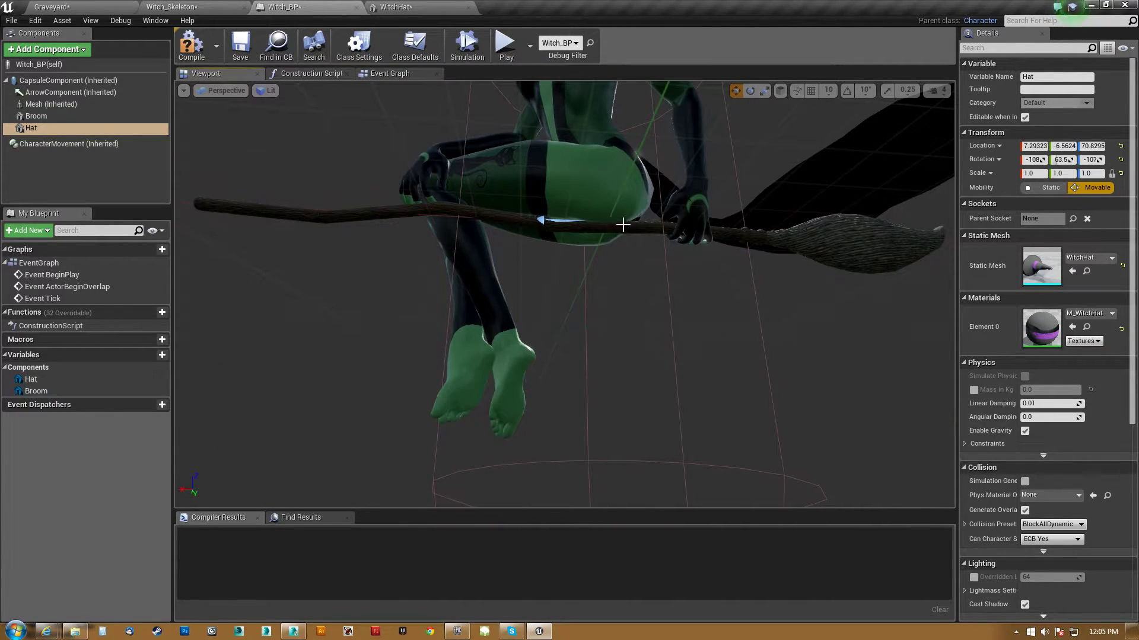
pyautogui.moveTo(655, 272); pyautogui.dragTo(655, 272, button='right')
pyautogui.moveTo(417, 223); pyautogui.dragTo(417, 223, button='right')
pyautogui.moveTo(584, 314); pyautogui.dragTo(585, 314, button='right')
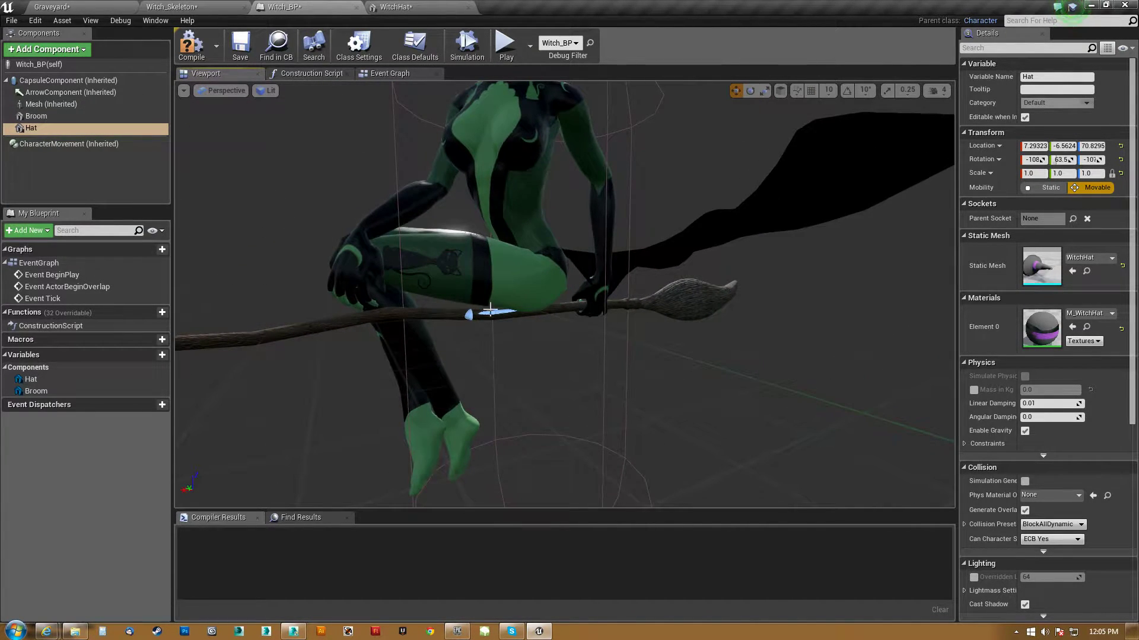
pyautogui.moveTo(480, 287); pyautogui.dragTo(480, 287, button='right')
pyautogui.moveTo(556, 279); pyautogui.dragTo(556, 279, button='right')
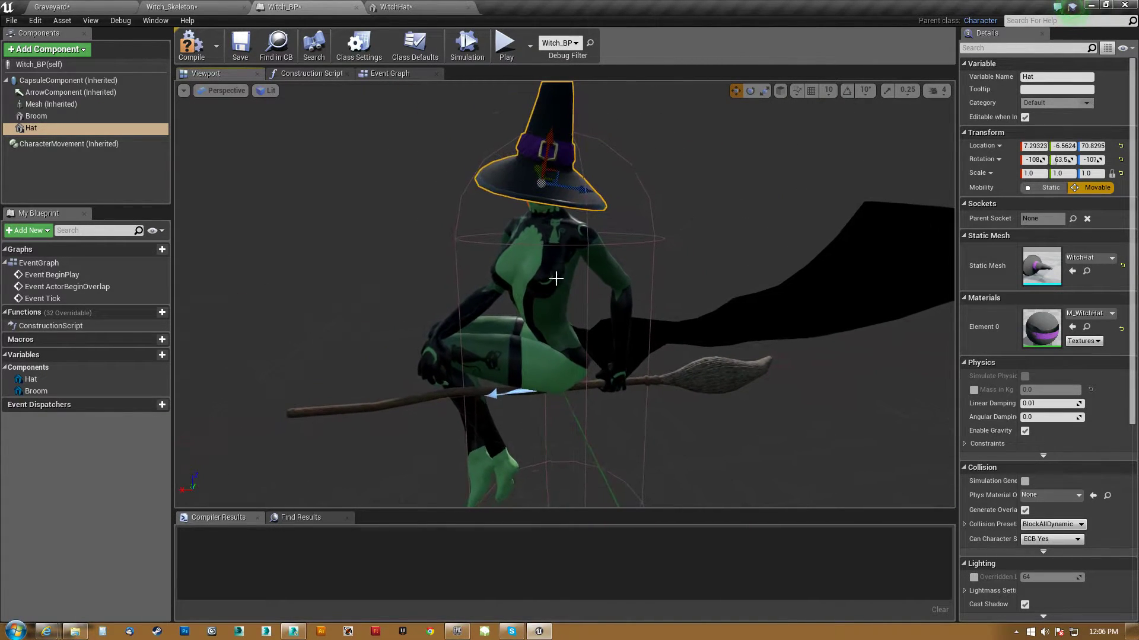
# Step: Try moving the inherited Mesh component along its X axis while Hat is detached, and undo the move
pyautogui.click(551, 271)
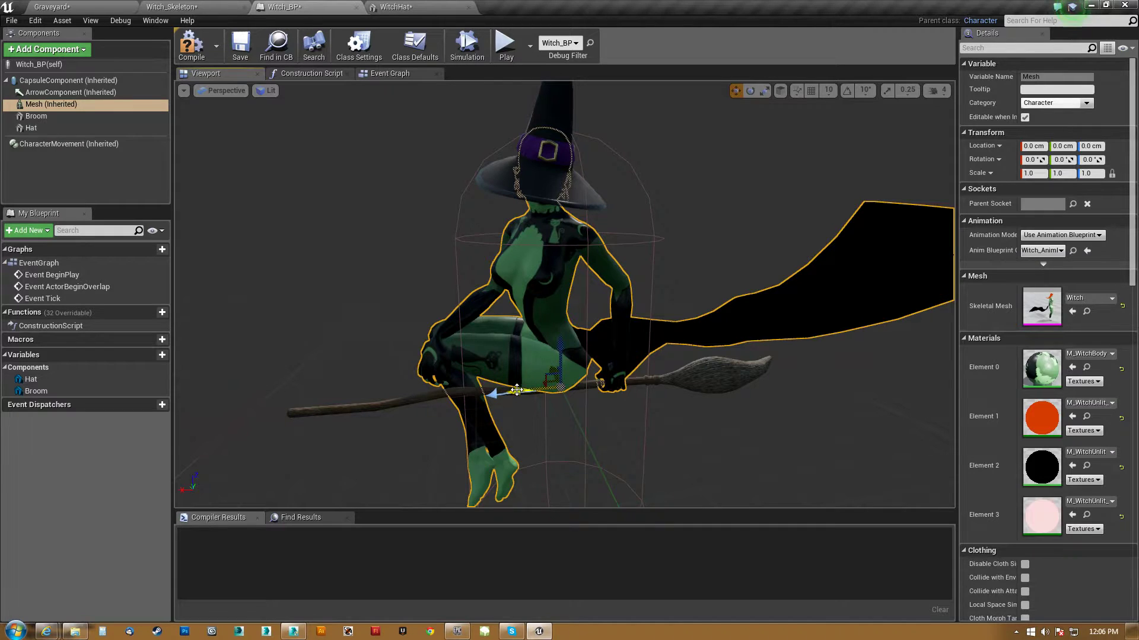
pyautogui.moveTo(516, 390); pyautogui.dragTo(688, 356)
pyautogui.hotkey('ctrl', 'z')
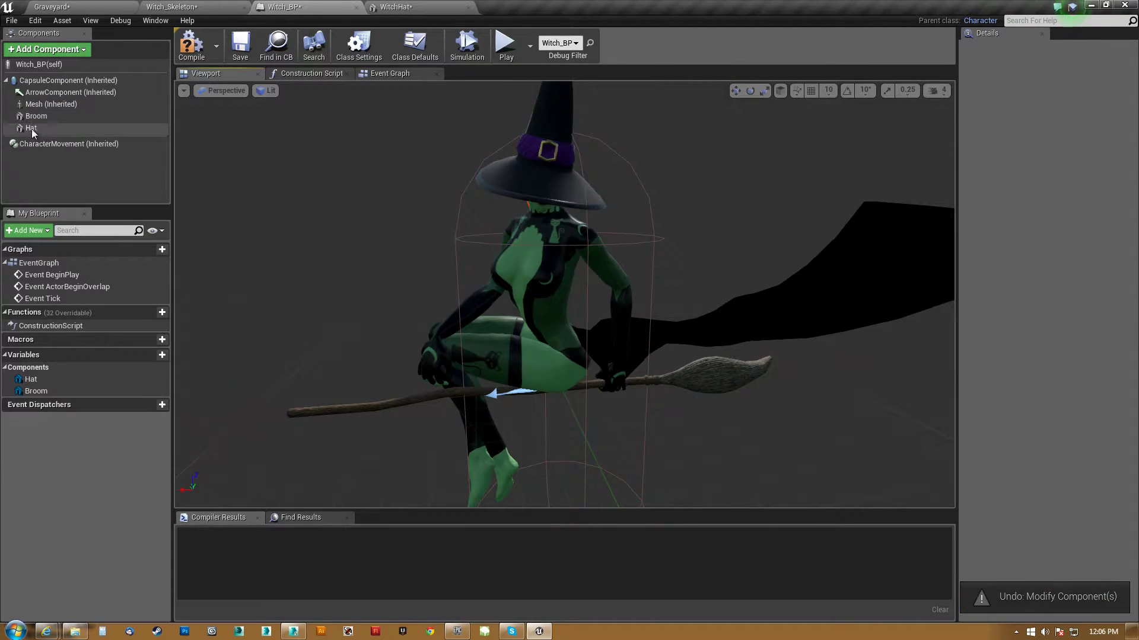
# Step: Make the Hat component a child of the inherited Mesh component, and inspect CapsuleComponent around the witch
pyautogui.moveTo(27, 128); pyautogui.dragTo(42, 104)
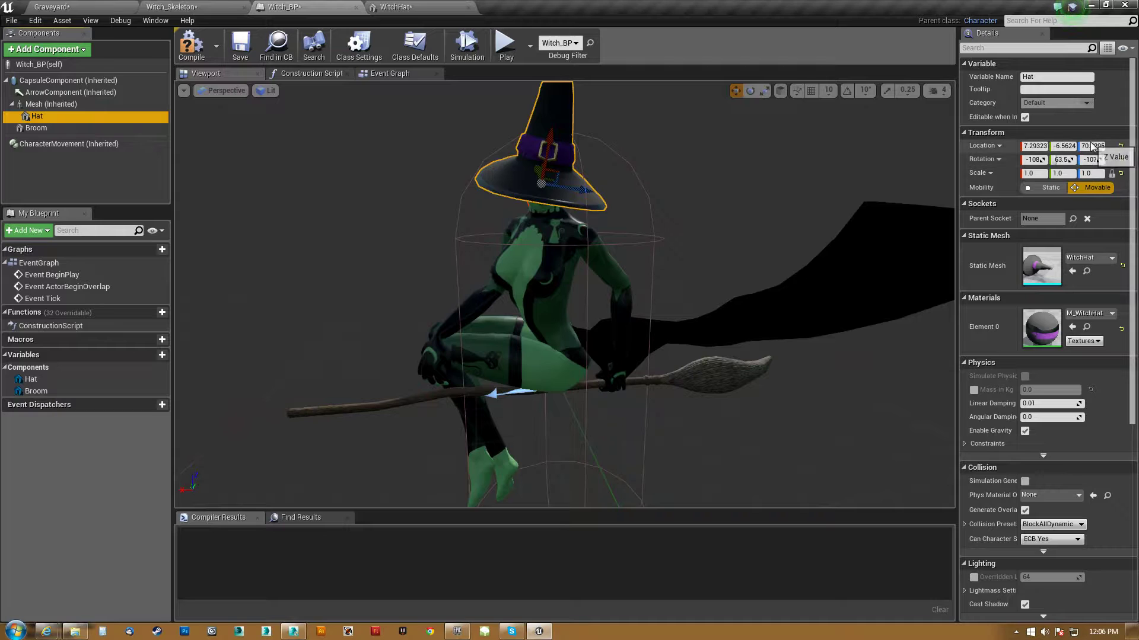
pyautogui.click(556, 284)
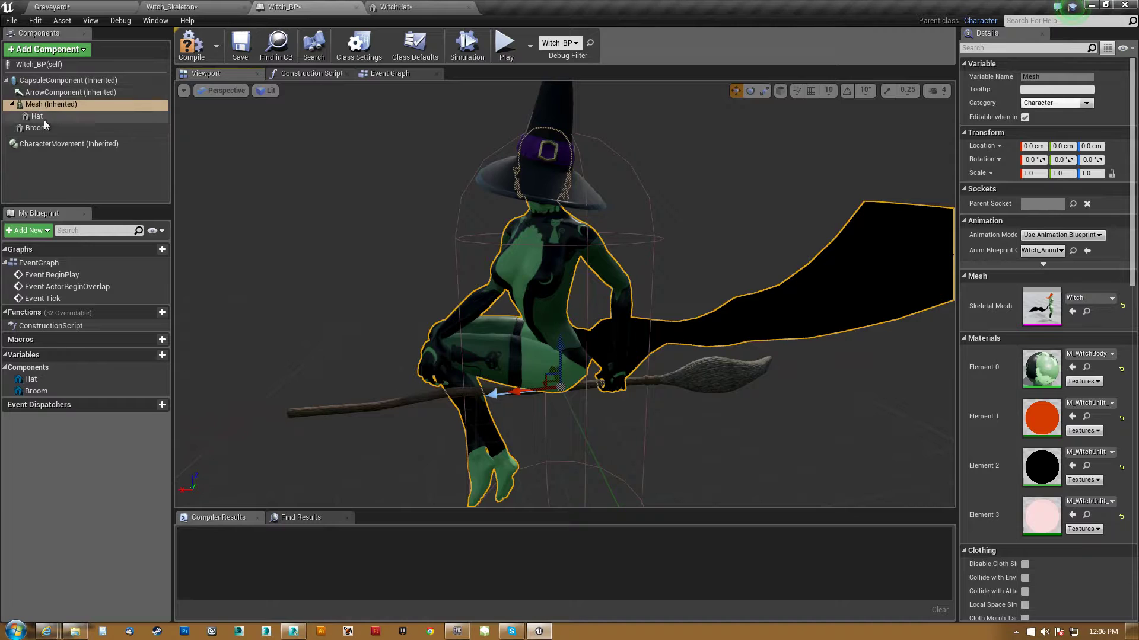
pyautogui.click(75, 82)
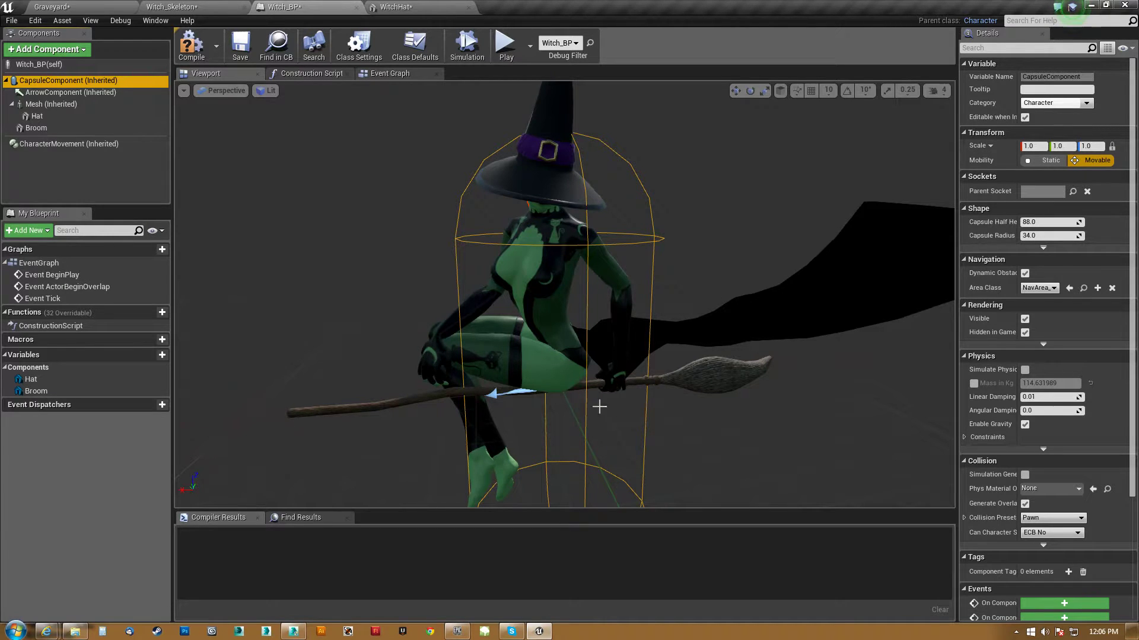
pyautogui.keyDown('alt'); pyautogui.moveTo(600, 406); pyautogui.dragTo(487, 429); pyautogui.keyUp('alt')
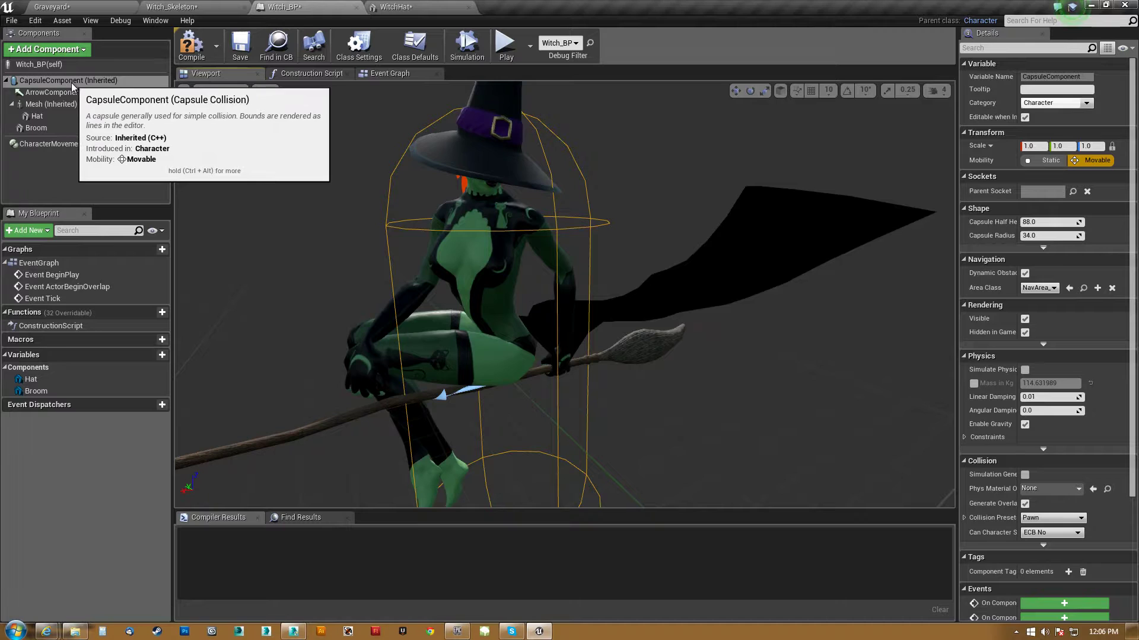
pyautogui.click(42, 84)
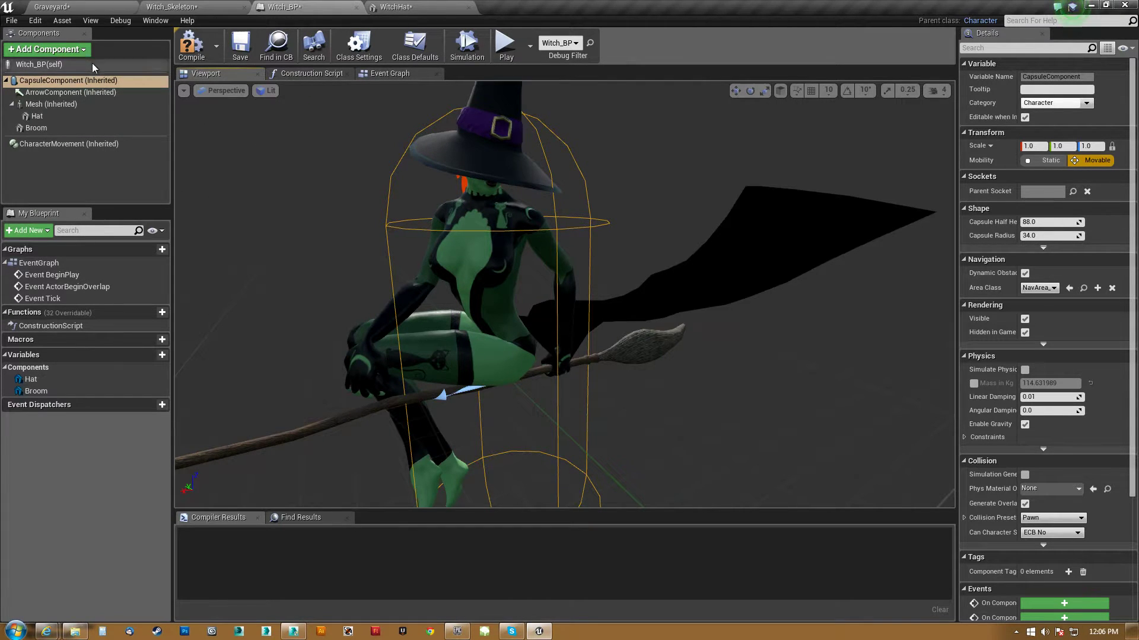
pyautogui.click(376, 254)
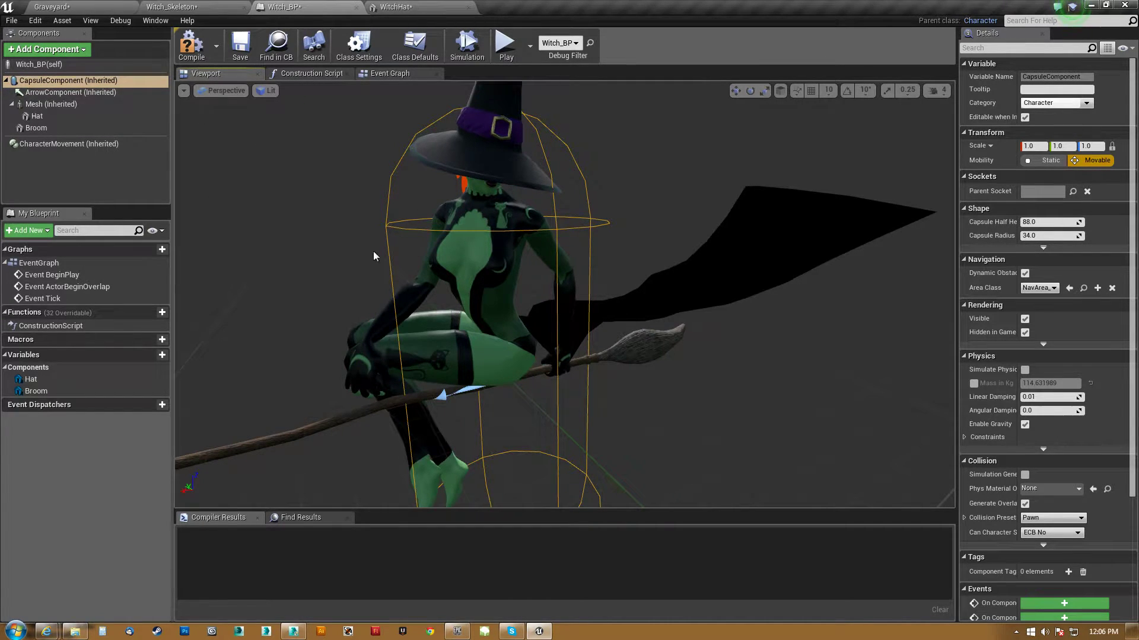
# Step: Try moving the inherited Mesh component with the Hat parented under it, and undo the move
pyautogui.click(41, 105)
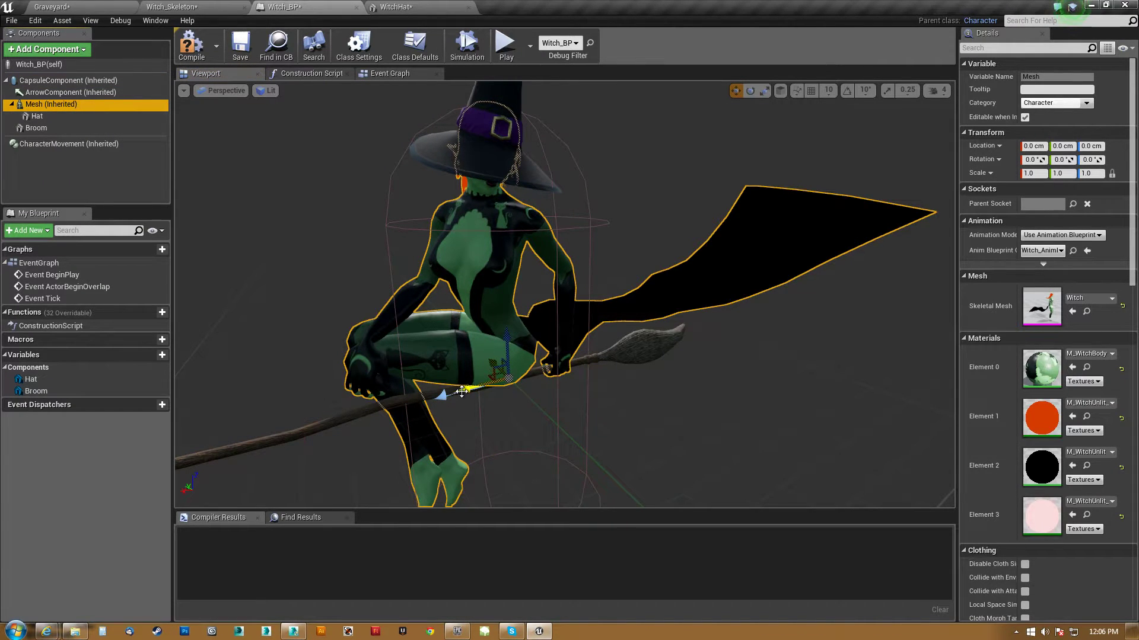
pyautogui.moveTo(462, 392); pyautogui.dragTo(537, 389)
pyautogui.hotkey('ctrl', 'z')
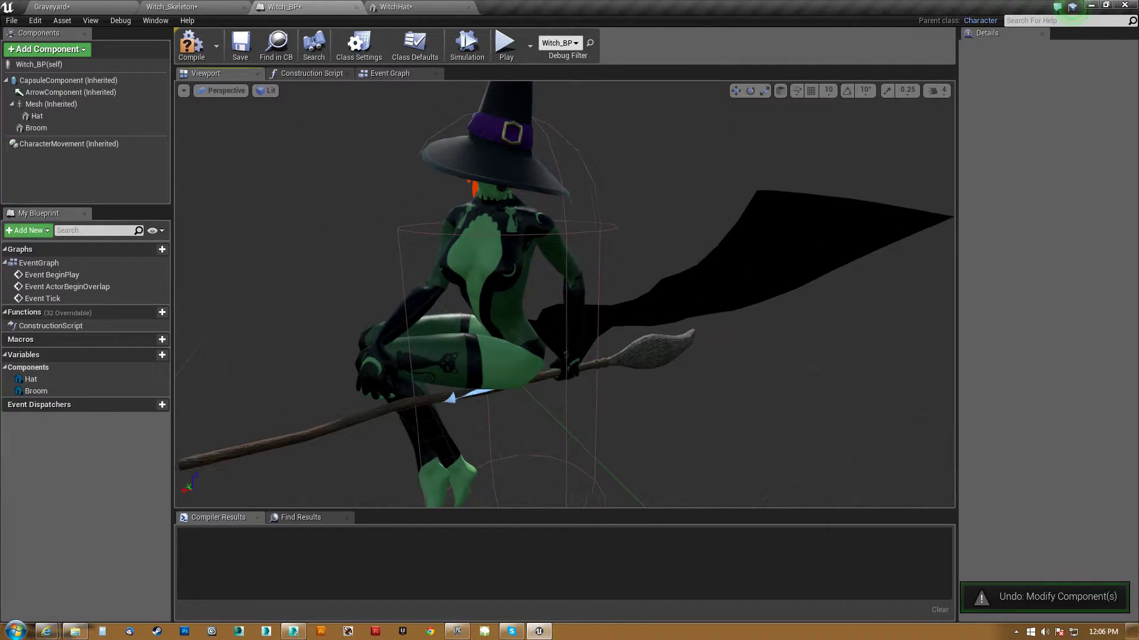
# Step: Examine how the hat fits on the witch's head and hair, from close up and from farther away
pyautogui.moveTo(537, 389); pyautogui.dragTo(549, 327, button='right')
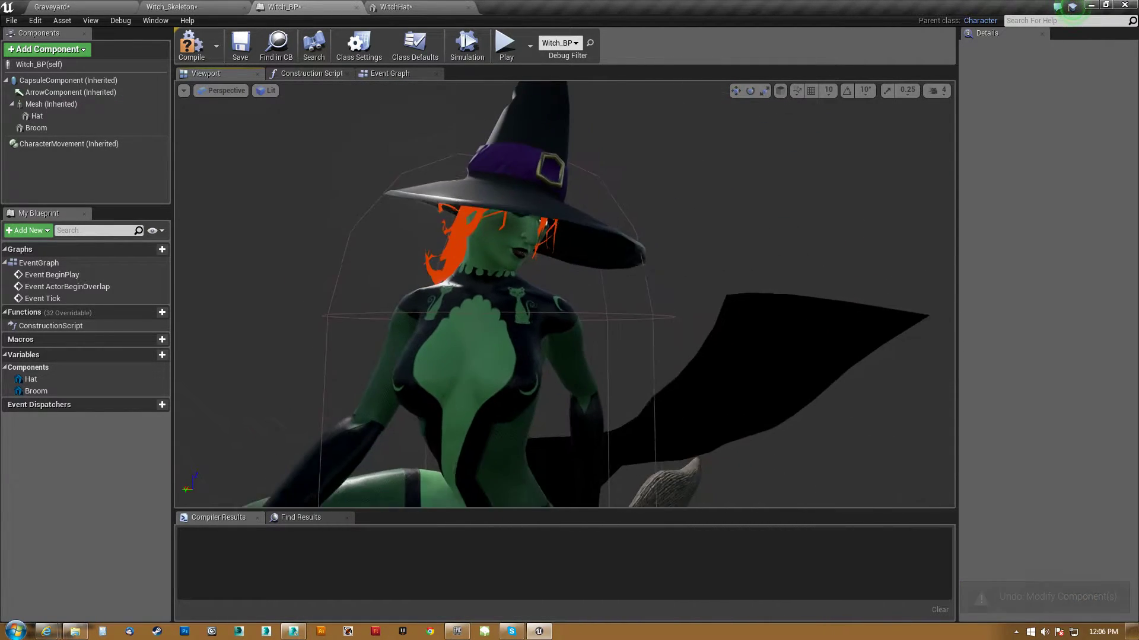
pyautogui.scroll(5, 565, 294)
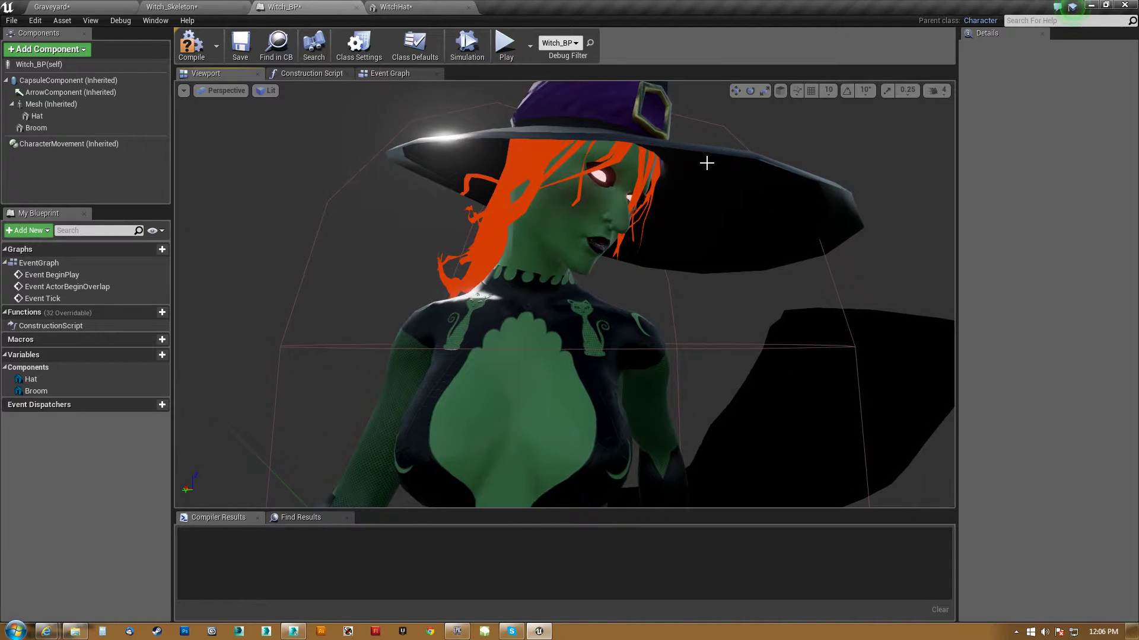
pyautogui.keyDown('alt'); pyautogui.moveTo(697, 204); pyautogui.dragTo(620, 202); pyautogui.keyUp('alt')
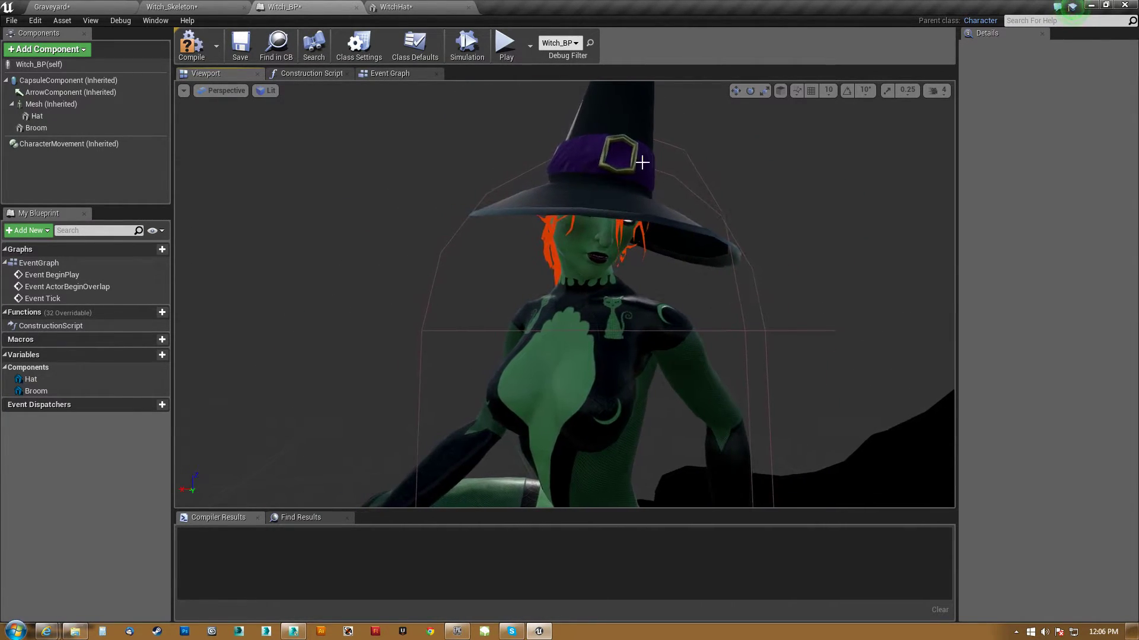
pyautogui.scroll(-8, 687, 323)
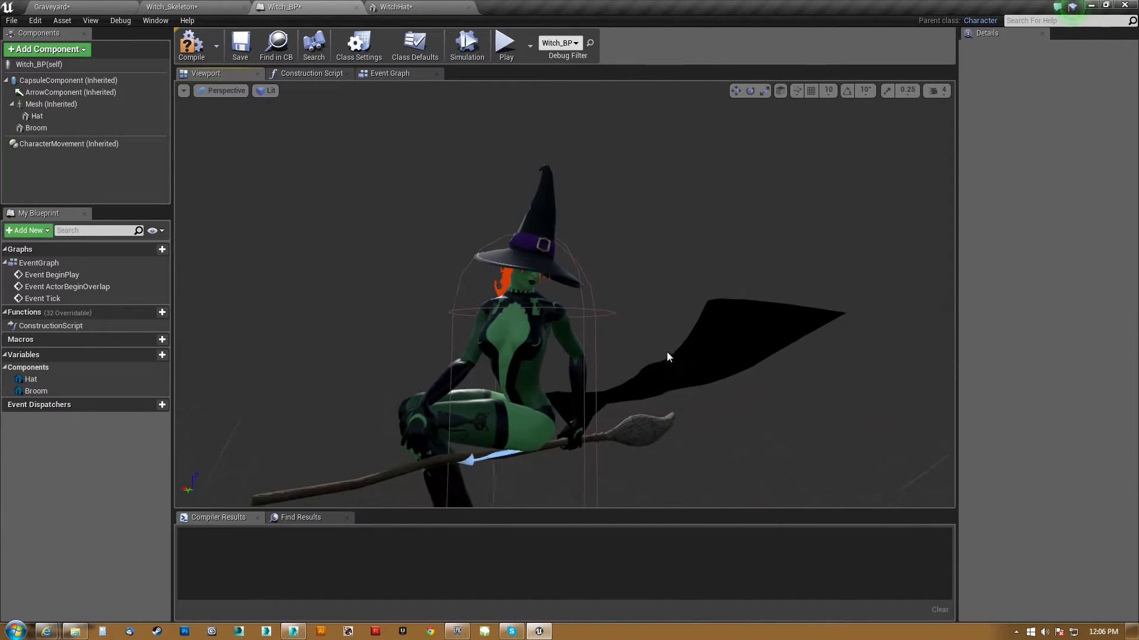
pyautogui.moveTo(688, 323); pyautogui.dragTo(664, 204)
pyautogui.scroll(-5, 593, 270)
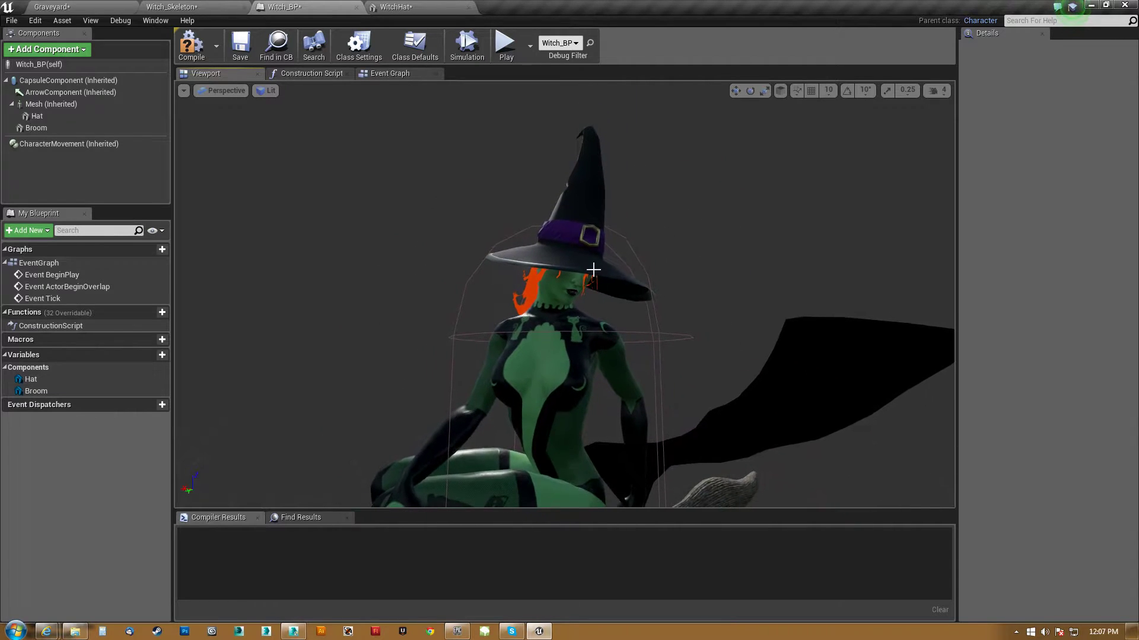
# Step: Try rotating the inherited Mesh component together with its child Hat, and undo the rotation
pyautogui.click(562, 374)
pyautogui.moveTo(562, 374)
pyautogui.mouseDown(button='right')
pyautogui.moveTo(552, 409)
pyautogui.moveTo(577, 389)
pyautogui.mouseUp(button='right')
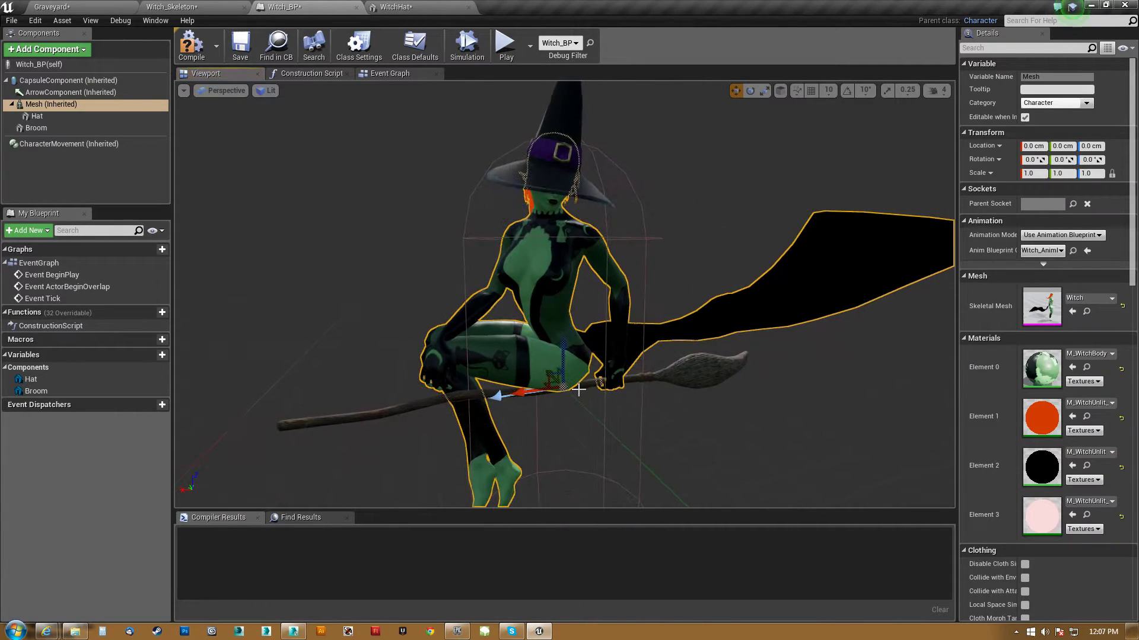
pyautogui.press('e')
pyautogui.moveTo(534, 350); pyautogui.dragTo(593, 418)
pyautogui.hotkey('ctrl', 'z')
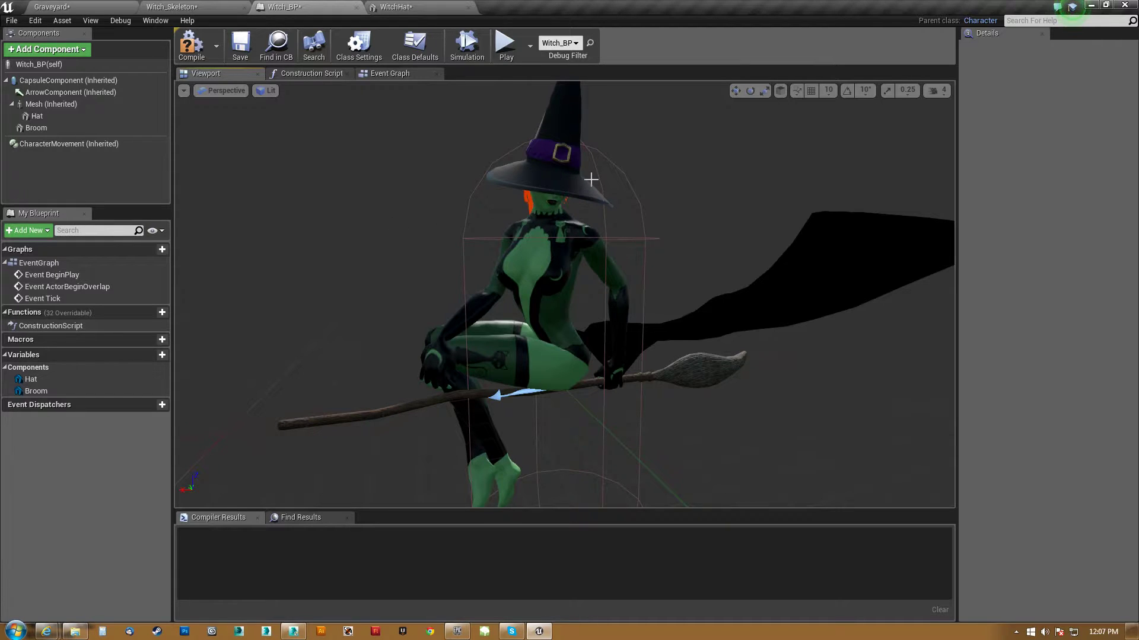
# Step: Try resetting the Hat component's location and rotation to their defaults
pyautogui.moveTo(570, 212); pyautogui.dragTo(630, 235, button='right')
pyautogui.press('w')
pyautogui.press('s')
pyautogui.press('w')
pyautogui.moveTo(562, 93); pyautogui.dragTo(561, 88)
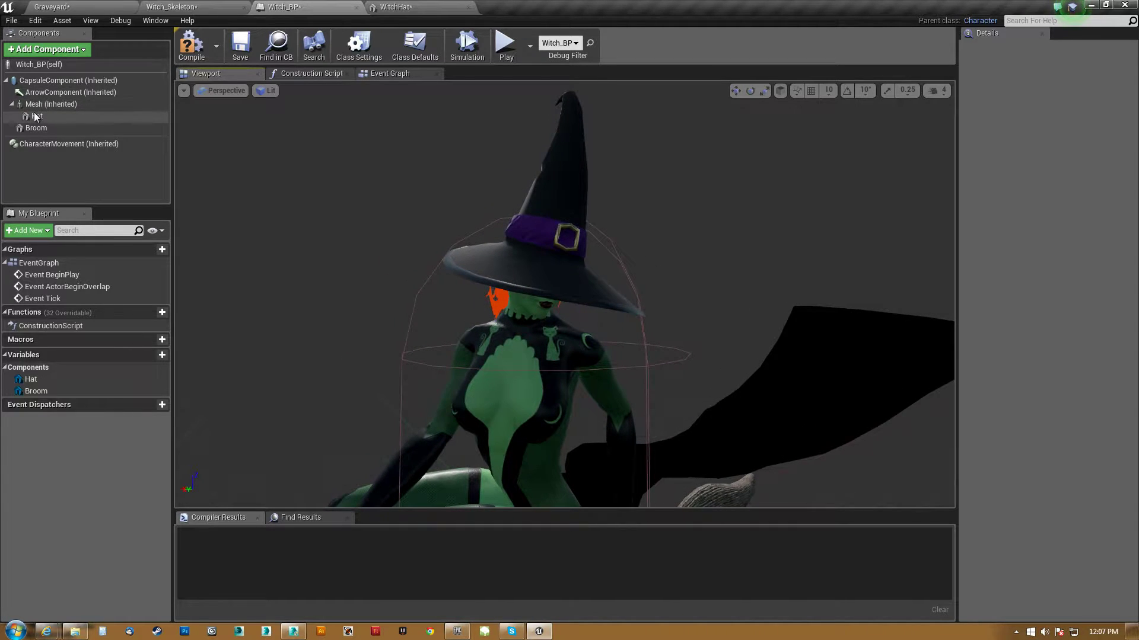
pyautogui.click(37, 116)
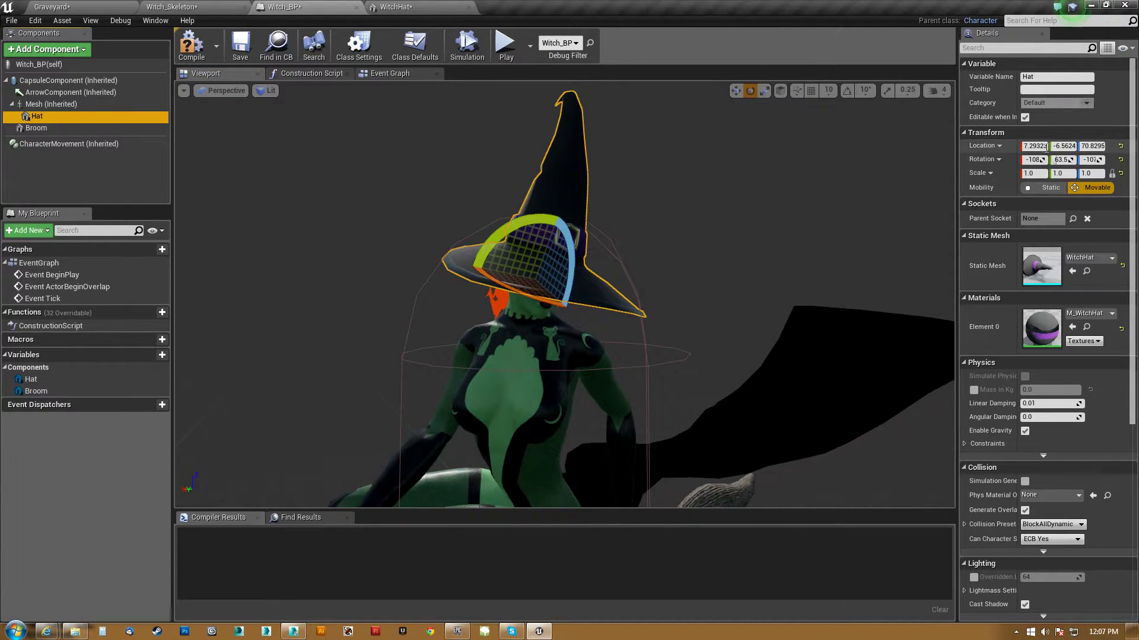
pyautogui.press('s')
pyautogui.moveTo(946, 191)
pyautogui.mouseDown(button='right')
pyautogui.moveTo(940, 207)
pyautogui.moveTo(945, 192)
pyautogui.mouseUp(button='right')
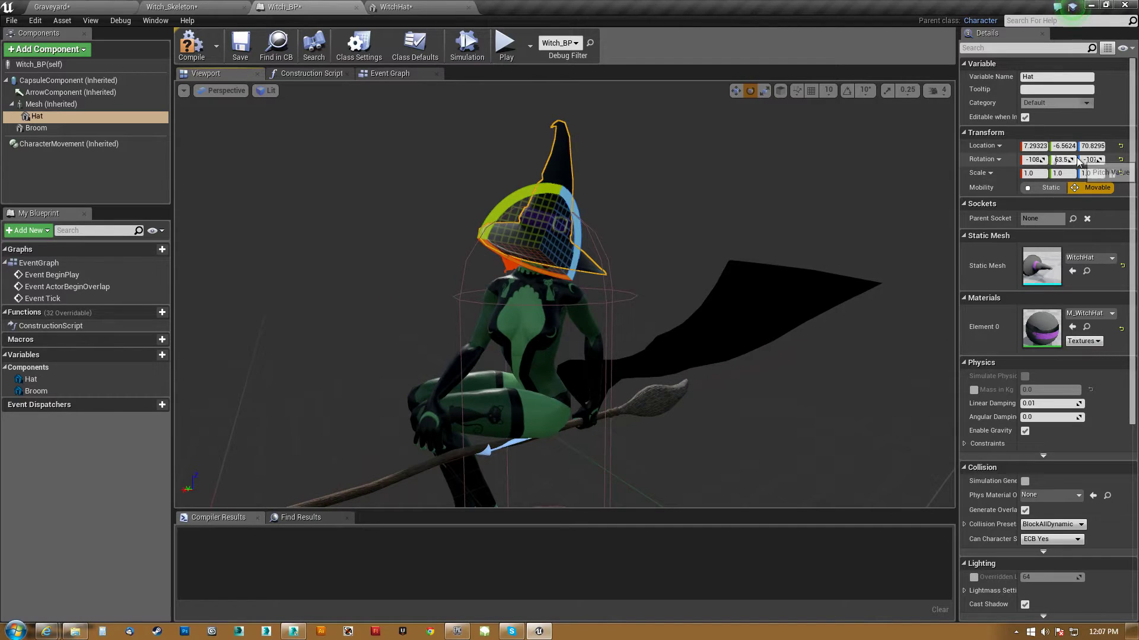
pyautogui.click(1120, 146)
pyautogui.click(1121, 160)
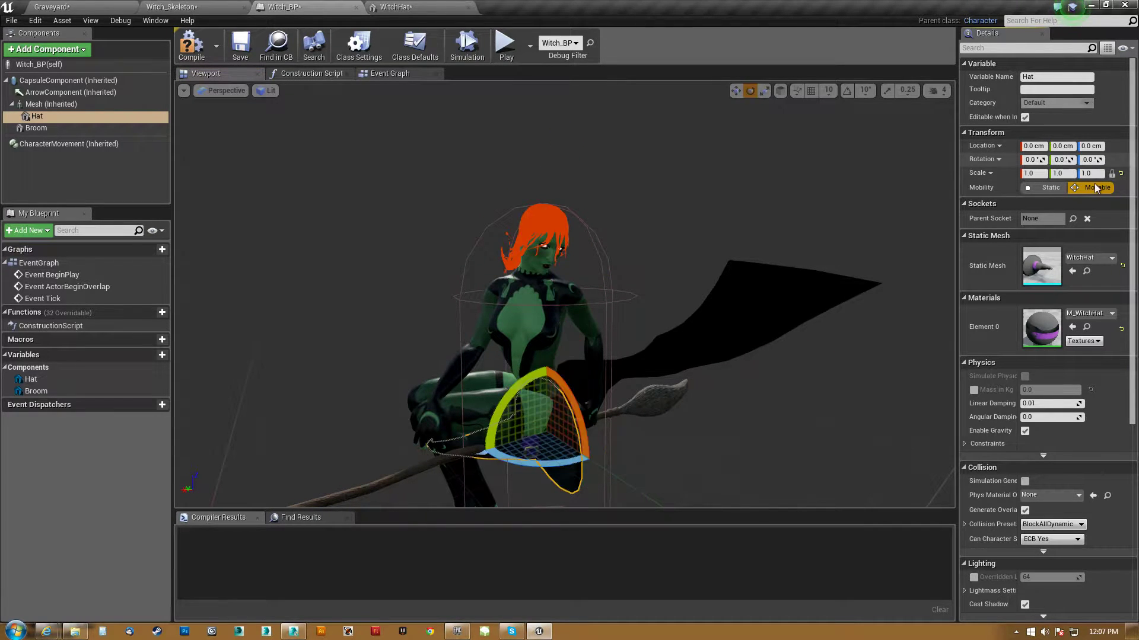
# Step: Try moving the inherited Mesh component about 20 cm along its X axis with the reset Hat, and undo the move
pyautogui.moveTo(940, 196)
pyautogui.mouseDown(button='right')
pyautogui.moveTo(878, 228)
pyautogui.moveTo(842, 232)
pyautogui.moveTo(949, 220)
pyautogui.moveTo(836, 223)
pyautogui.moveTo(925, 208)
pyautogui.mouseUp(button='right')
pyautogui.press('d')
pyautogui.press('w')
pyautogui.press('a')
pyautogui.press('d')
pyautogui.press('a')
pyautogui.press('s')
pyautogui.click(53, 104)
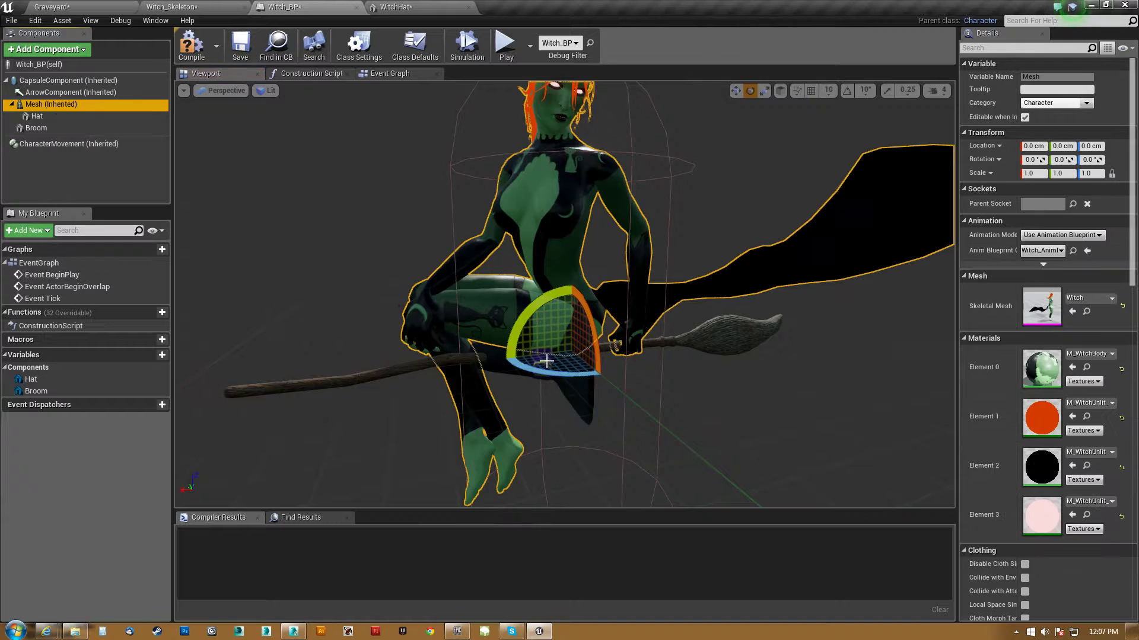
pyautogui.moveTo(572, 368); pyautogui.dragTo(567, 361, button='right')
pyautogui.press('r')
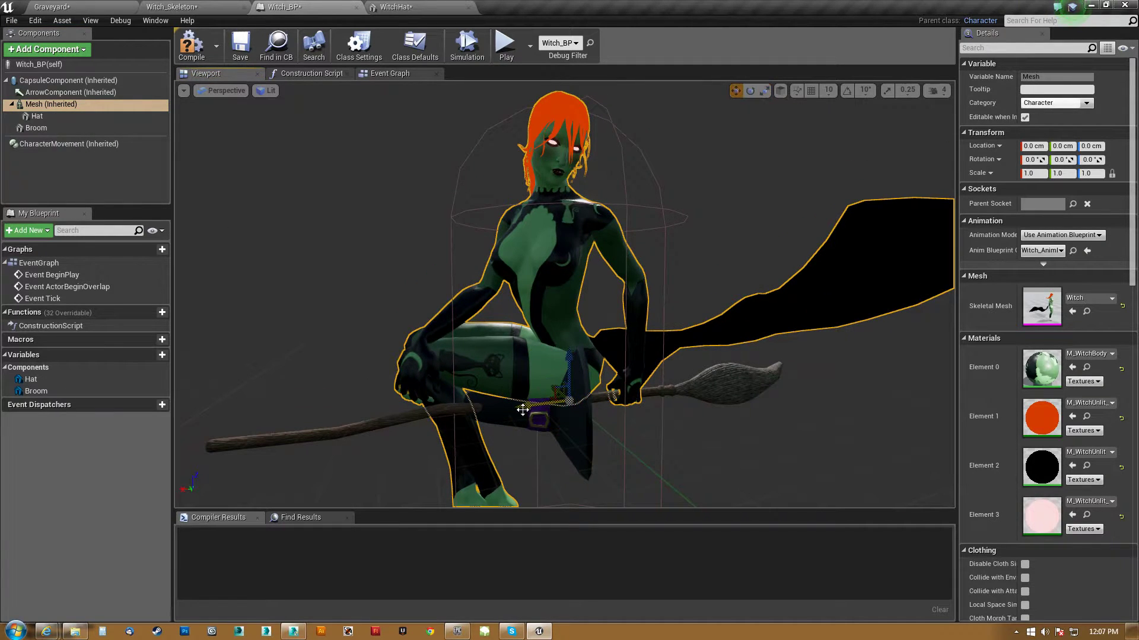
pyautogui.moveTo(522, 409); pyautogui.dragTo(493, 391)
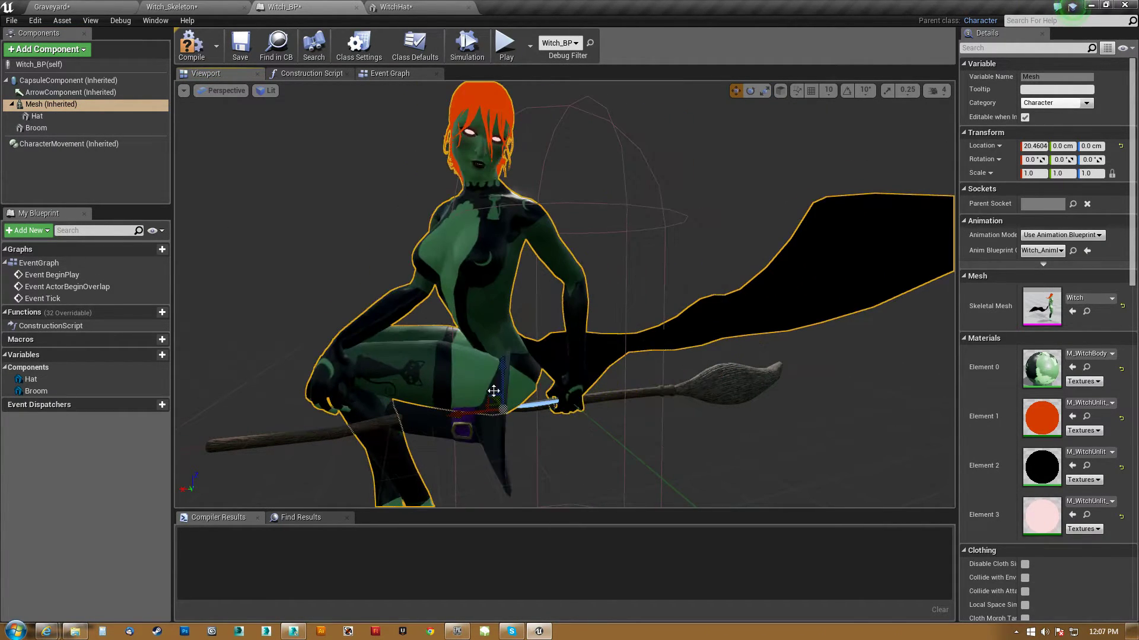
pyautogui.hotkey('ctrl', 'z')
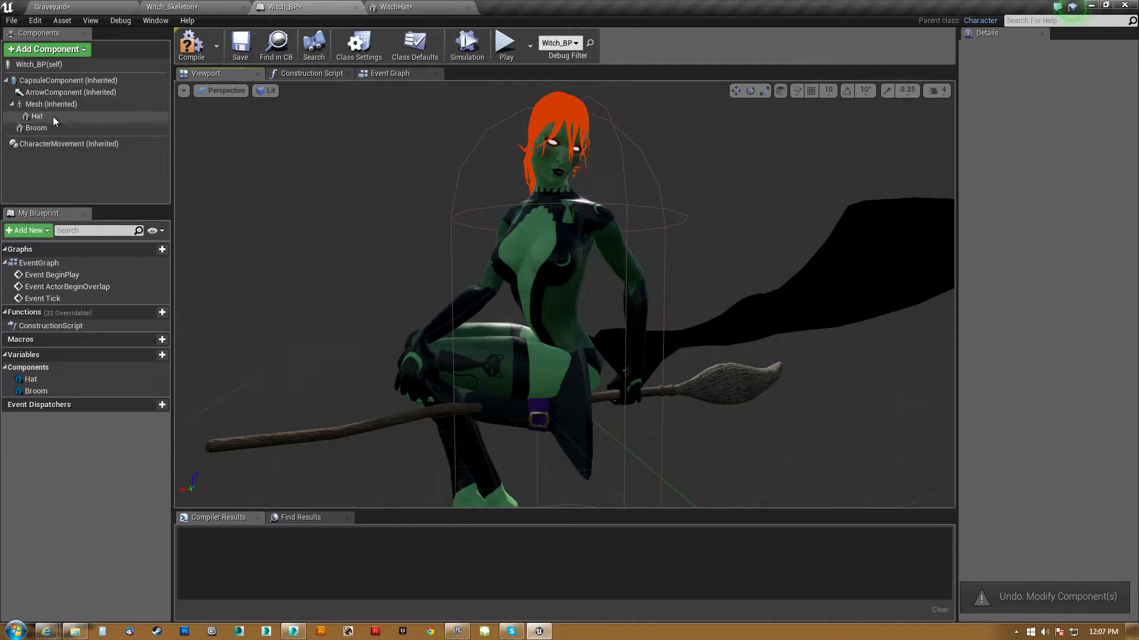
# Step: Browse the parent bones for the Hat component, and undo the resets of its rotation and location
pyautogui.click(51, 116)
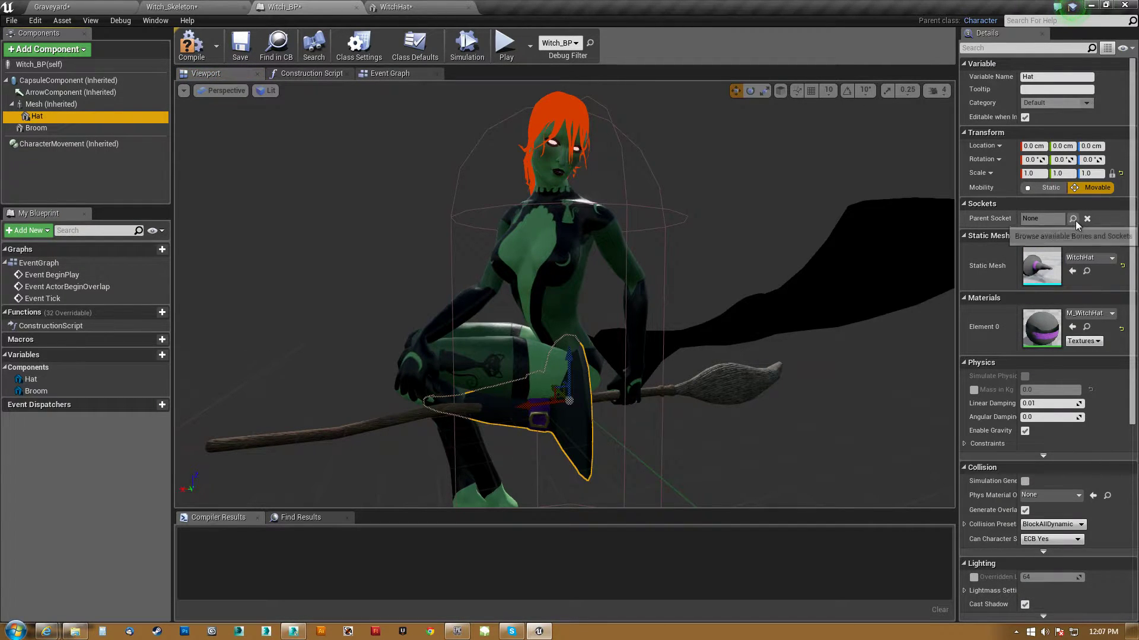
pyautogui.click(1073, 219)
pyautogui.scroll(-2, 1053, 335)
pyautogui.click(1037, 405)
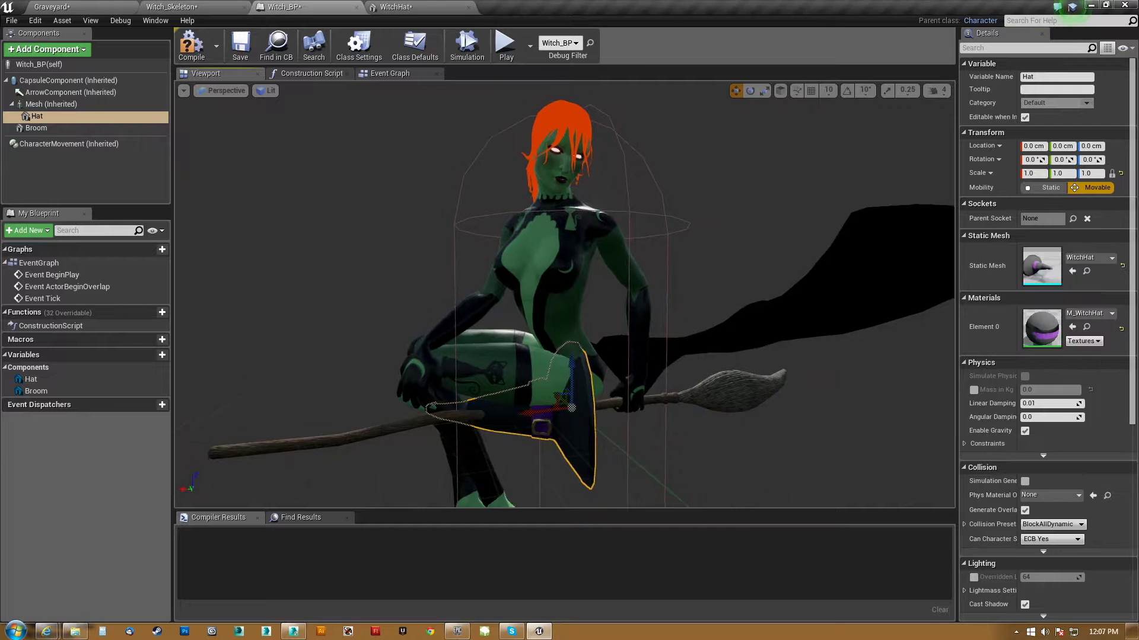
pyautogui.hotkey('ctrl', 'z')
pyautogui.scroll(2, 683, 343)
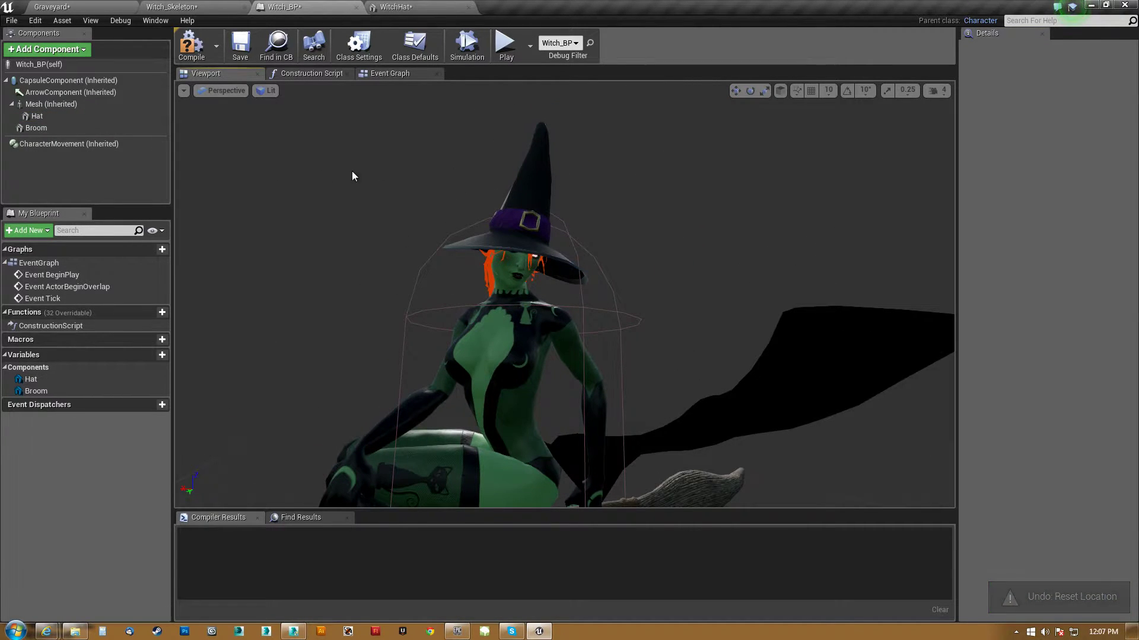
# Step: Set the Hat component's parent socket to the b_Head bone
pyautogui.click(29, 118)
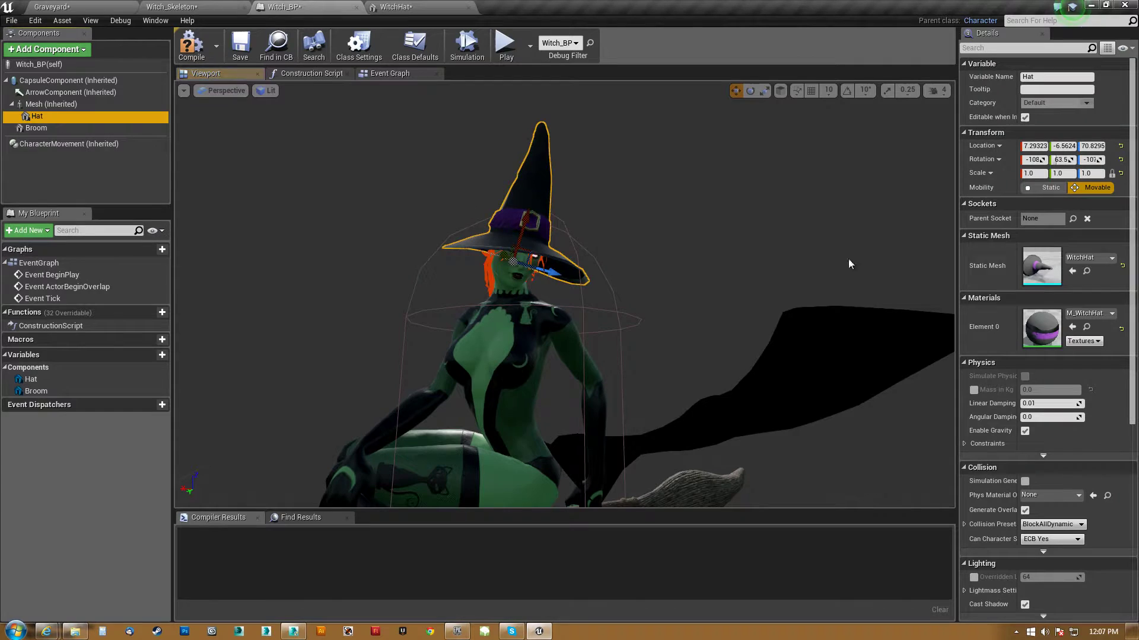
pyautogui.click(1078, 217)
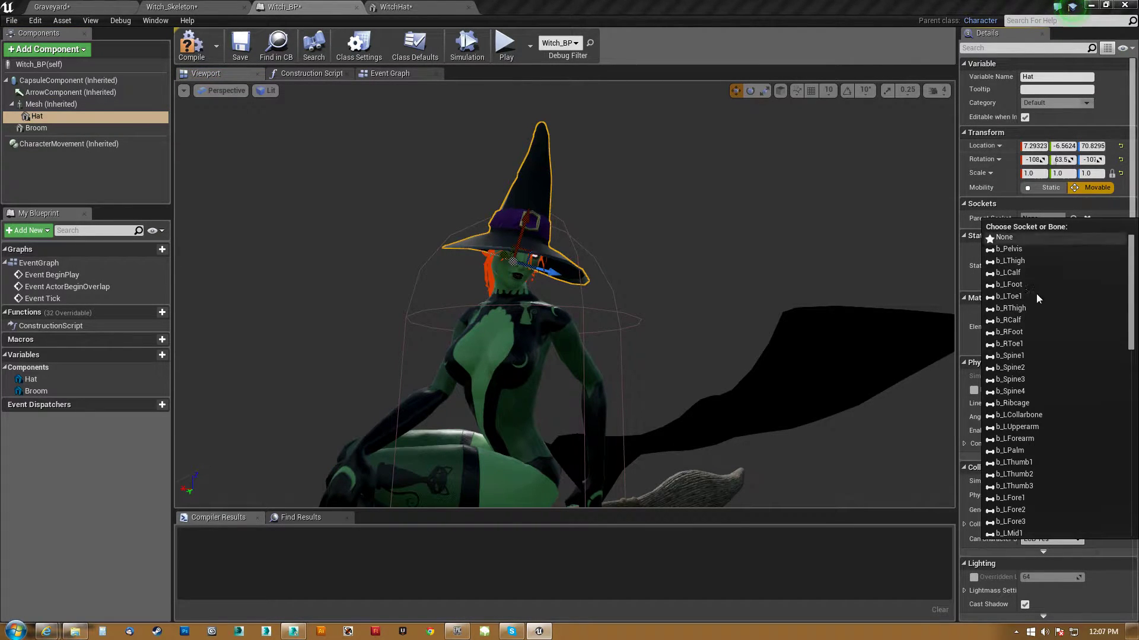
pyautogui.scroll(-10, 1034, 386)
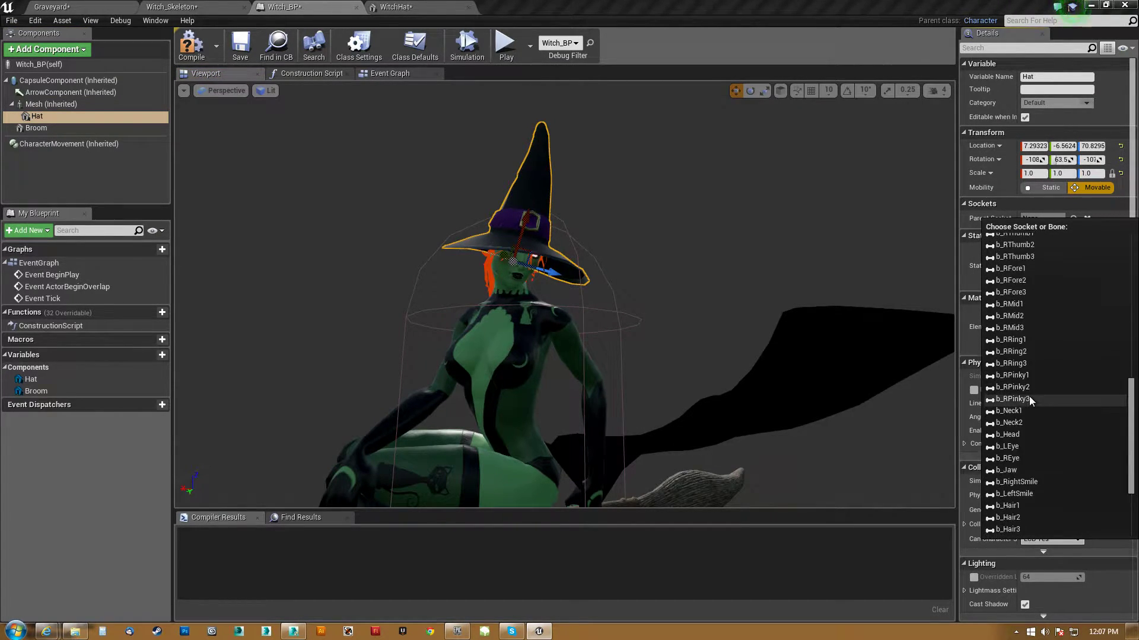
pyautogui.scroll(-2, 1025, 398)
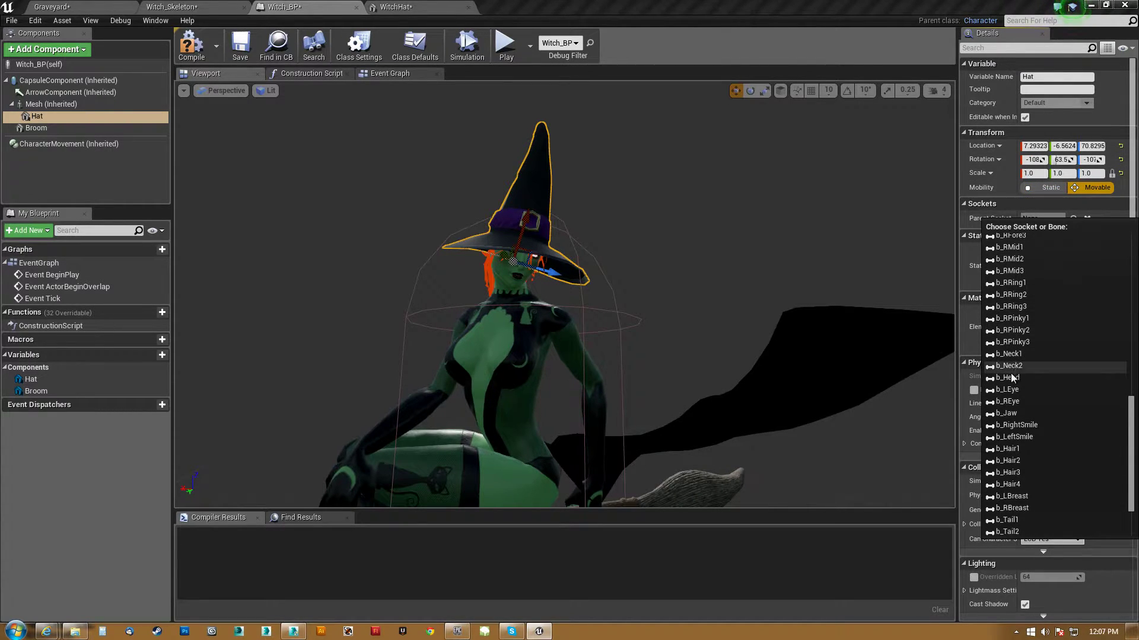
pyautogui.click(1009, 377)
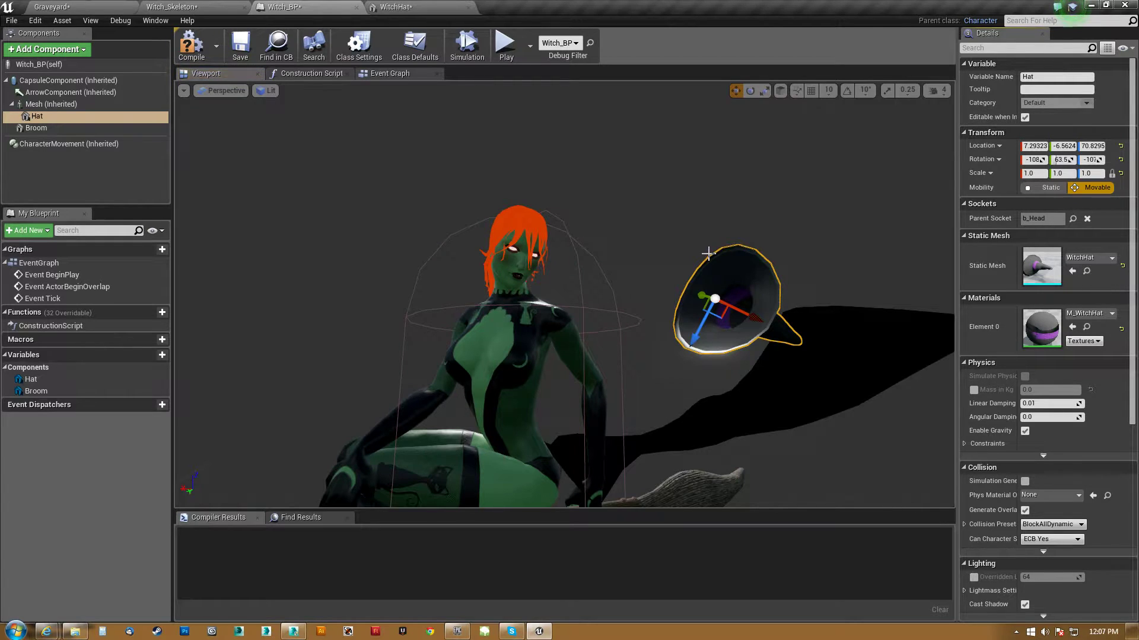
# Step: Reset the Hat component's location and rotation to their defaults and check how it sits on the witch's head
pyautogui.keyDown('alt'); pyautogui.moveTo(564, 296); pyautogui.dragTo(474, 297); pyautogui.keyUp('alt')
pyautogui.moveTo(666, 346)
pyautogui.mouseDown(button='right')
pyautogui.moveTo(764, 346)
pyautogui.moveTo(666, 347)
pyautogui.mouseUp(button='right')
pyautogui.press('s')
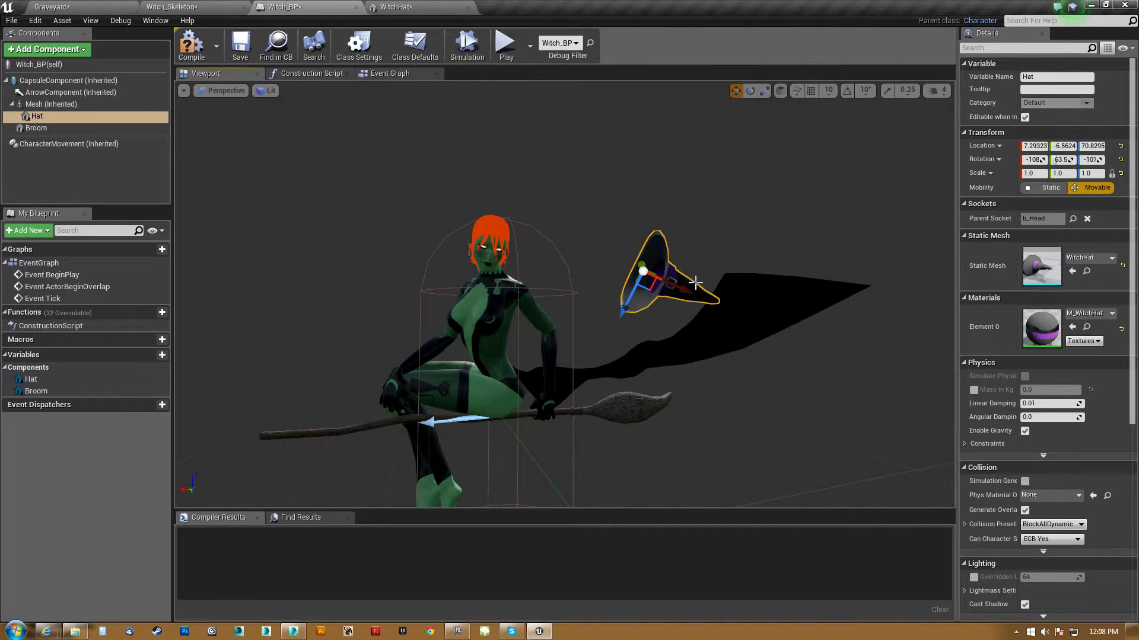
pyautogui.click(1120, 147)
pyautogui.click(1120, 160)
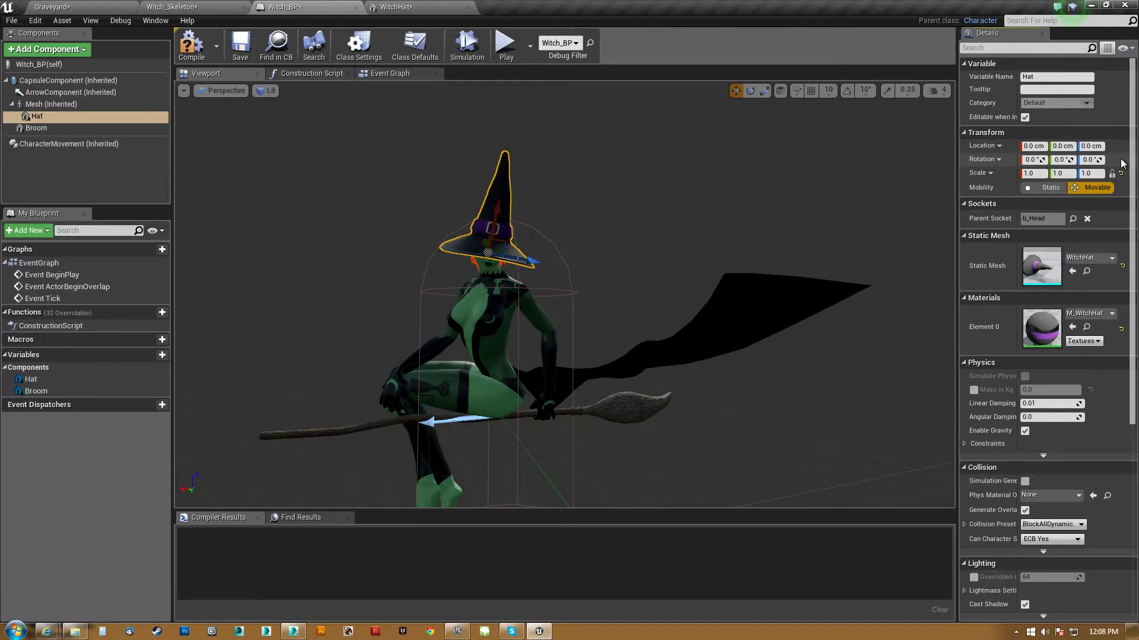
pyautogui.moveTo(742, 249); pyautogui.dragTo(712, 237, button='right')
pyautogui.moveTo(652, 475); pyautogui.dragTo(633, 502, button='right')
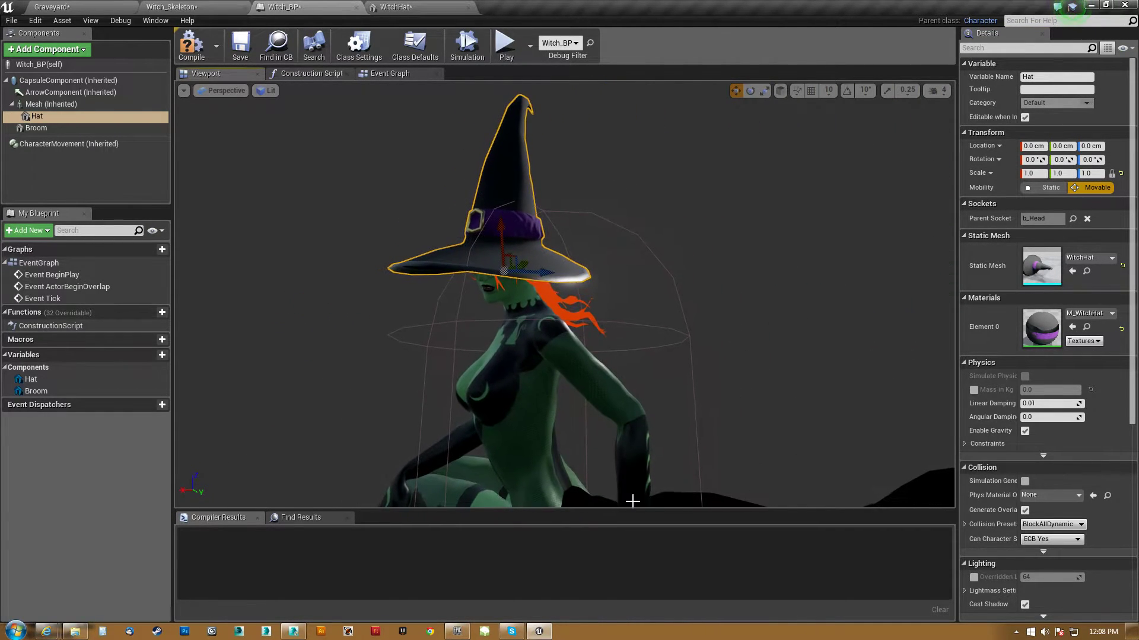
# Step: Switch to 3ds Max and delete Cylinder001 beside the witch's arm
pyautogui.click(300, 632)
pyautogui.keyDown('alt'); pyautogui.moveTo(520, 371); pyautogui.dragTo(644, 290, button='middle'); pyautogui.keyUp('alt')
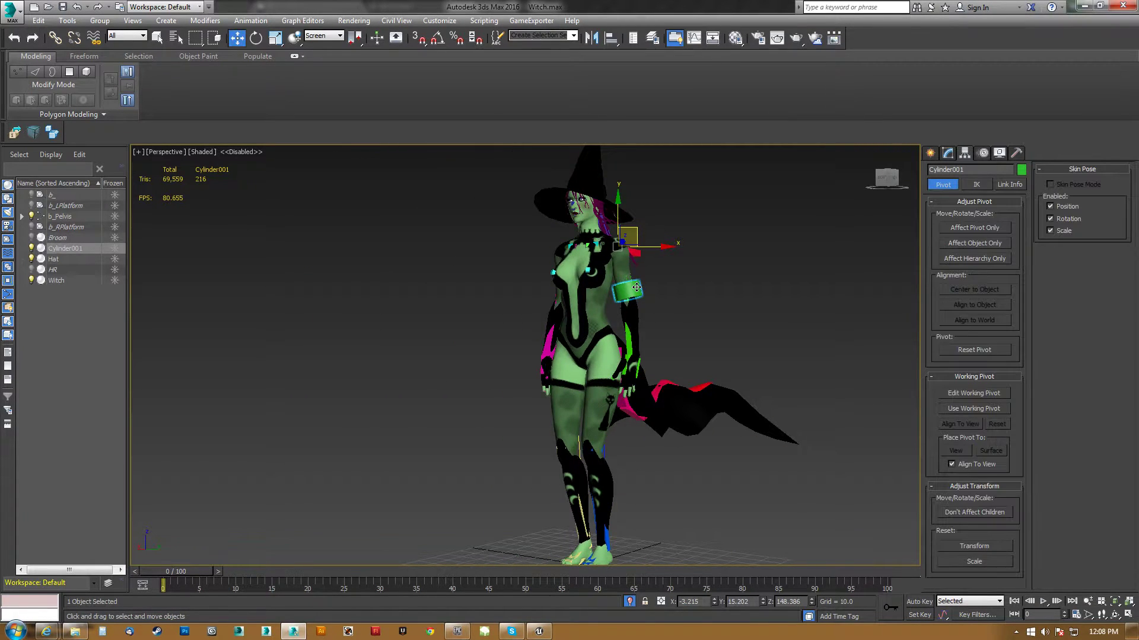
pyautogui.press('Delete')
# Step: Select the Hat object and set the reference coordinate system to View
pyautogui.scroll(-1, 573, 274)
pyautogui.scroll(8, 573, 275)
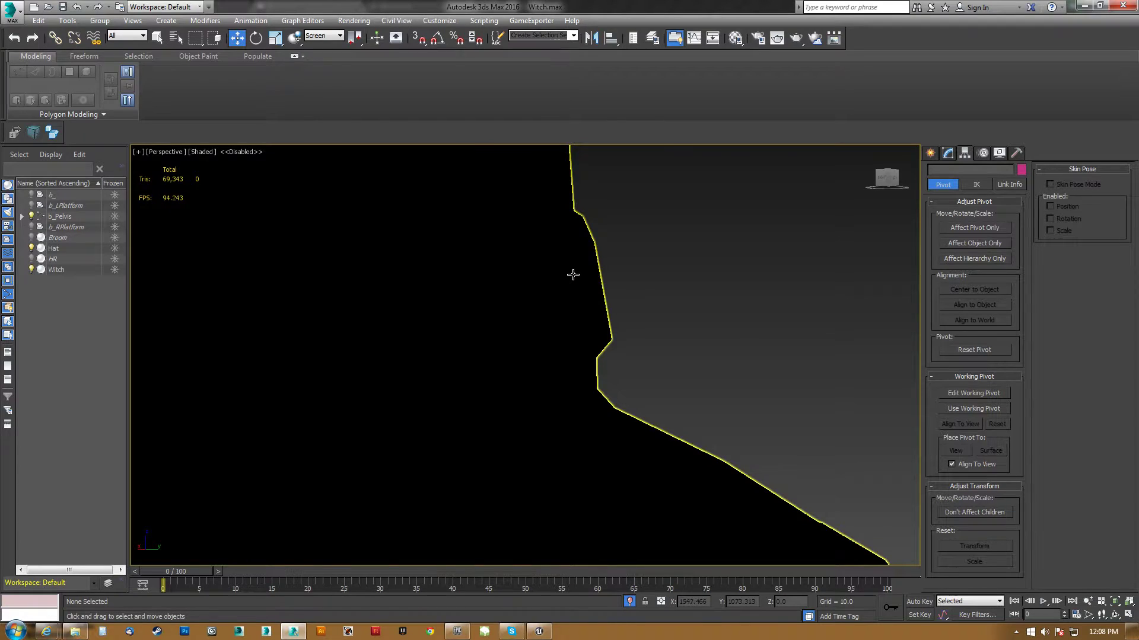
pyautogui.scroll(-6, 573, 274)
pyautogui.click(567, 256)
pyautogui.keyDown('alt'); pyautogui.moveTo(566, 257); pyautogui.dragTo(609, 291, button='middle'); pyautogui.keyUp('alt')
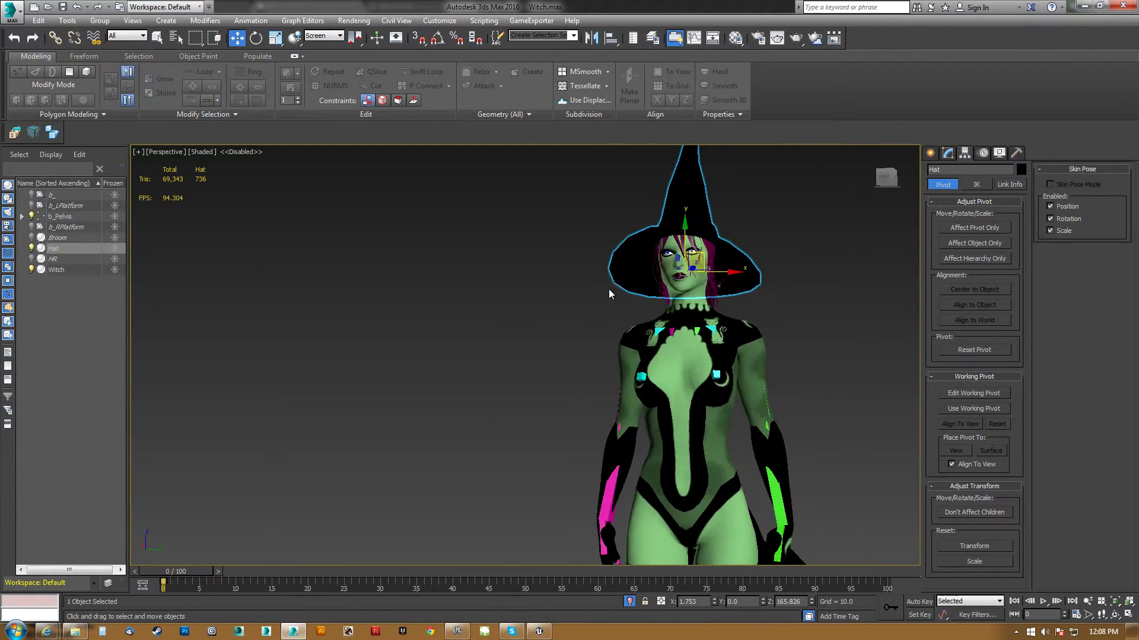
pyautogui.press('z')
pyautogui.scroll(-5, 579, 290)
pyautogui.moveTo(575, 370); pyautogui.dragTo(555, 296, button='middle')
pyautogui.keyDown('alt'); pyautogui.moveTo(554, 297); pyautogui.dragTo(527, 305, button='middle'); pyautogui.keyUp('alt')
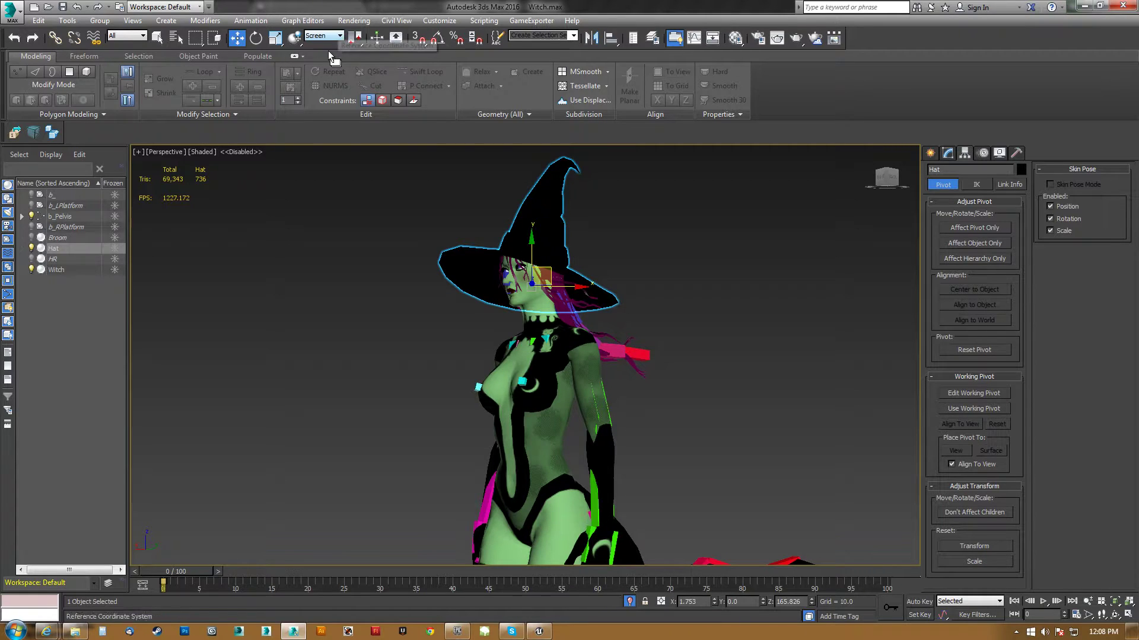
pyautogui.click(312, 47)
pyautogui.keyDown('alt'); pyautogui.moveTo(394, 152); pyautogui.dragTo(496, 271, button='middle'); pyautogui.keyUp('alt')
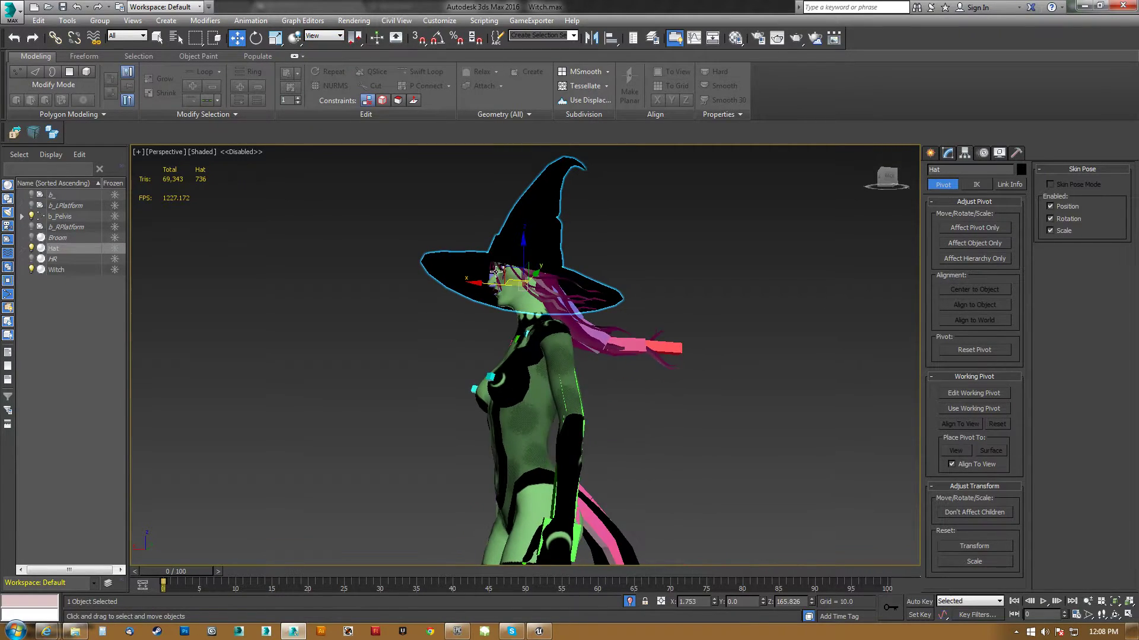
# Step: Move and rotate the Hat away from the head, and align it back to b_Head by pivot point position and local orientation
pyautogui.moveTo(506, 266); pyautogui.dragTo(364, 108)
pyautogui.moveTo(276, 358); pyautogui.dragTo(287, 282)
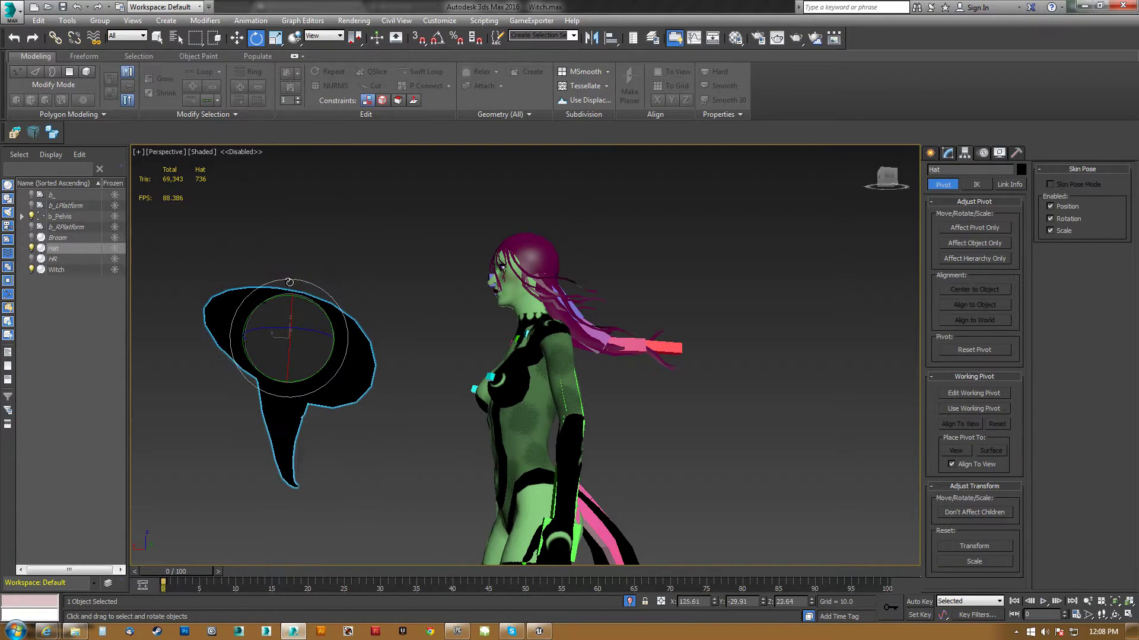
pyautogui.keyDown('alt'); pyautogui.moveTo(333, 303); pyautogui.dragTo(409, 319, button='middle'); pyautogui.keyUp('alt')
pyautogui.scroll(5, 468, 289)
pyautogui.hotkey('alt', 'a')
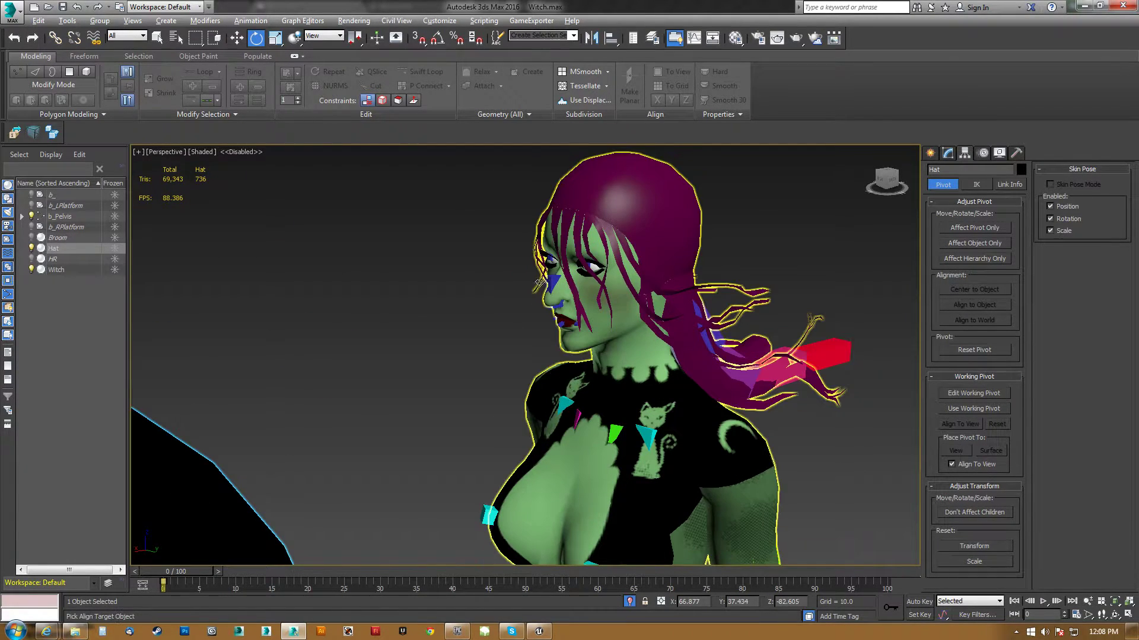
pyautogui.click(554, 278)
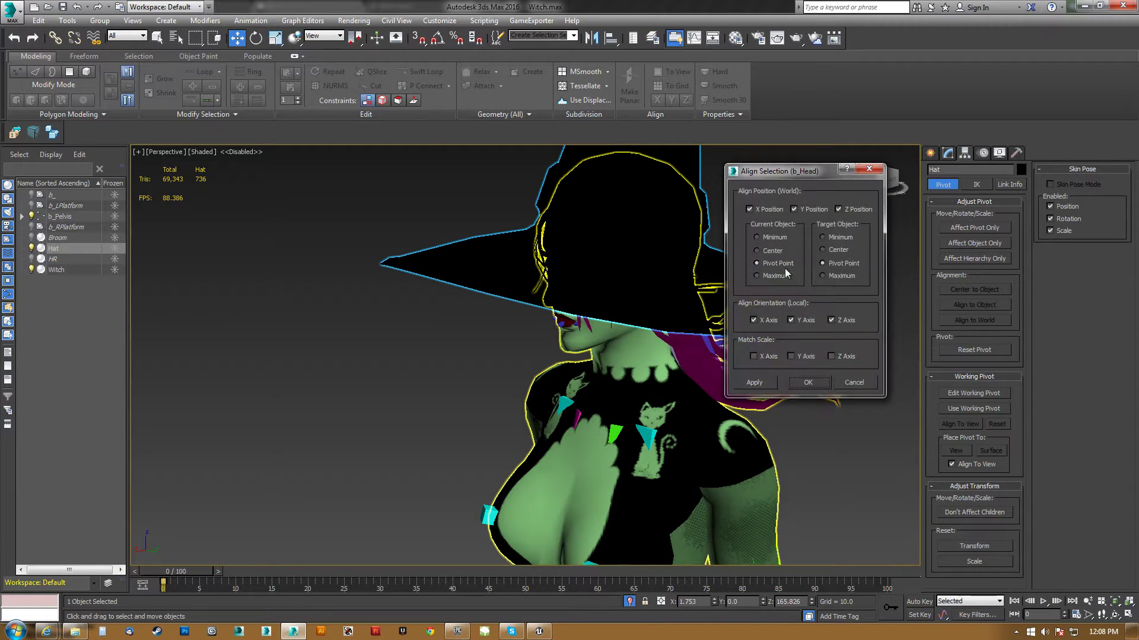
pyautogui.click(806, 383)
pyautogui.scroll(-5, 487, 394)
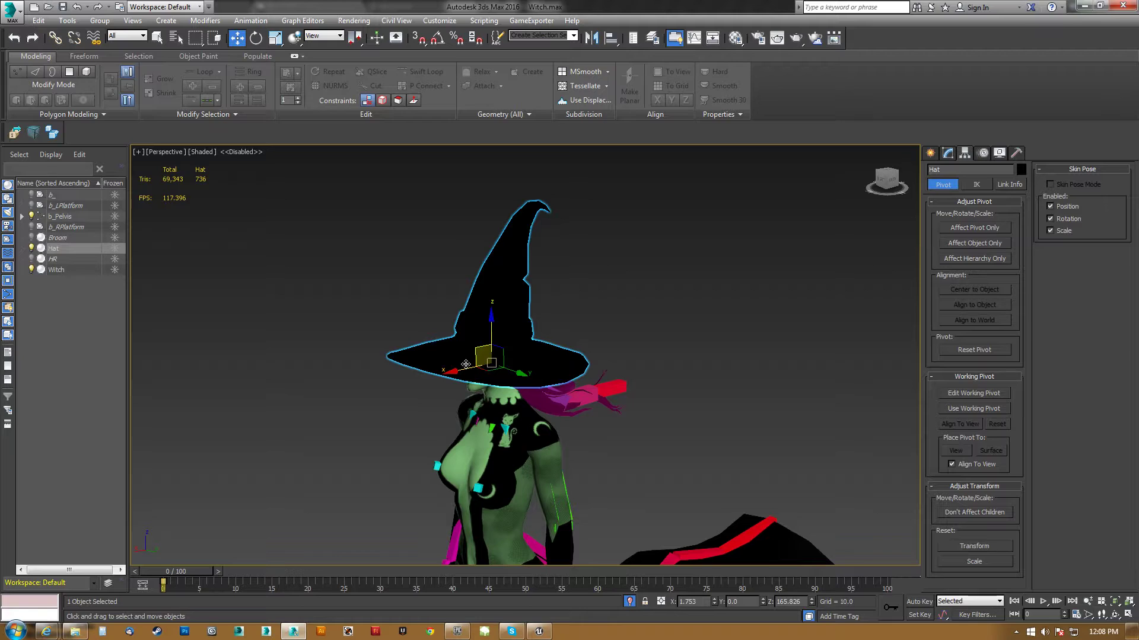
# Step: Move and flip the Hat away from the head, and try aligning only its position to the Witch object's pivot
pyautogui.moveTo(451, 376); pyautogui.dragTo(594, 277)
pyautogui.press('e')
pyautogui.hotkey('alt', 'a')
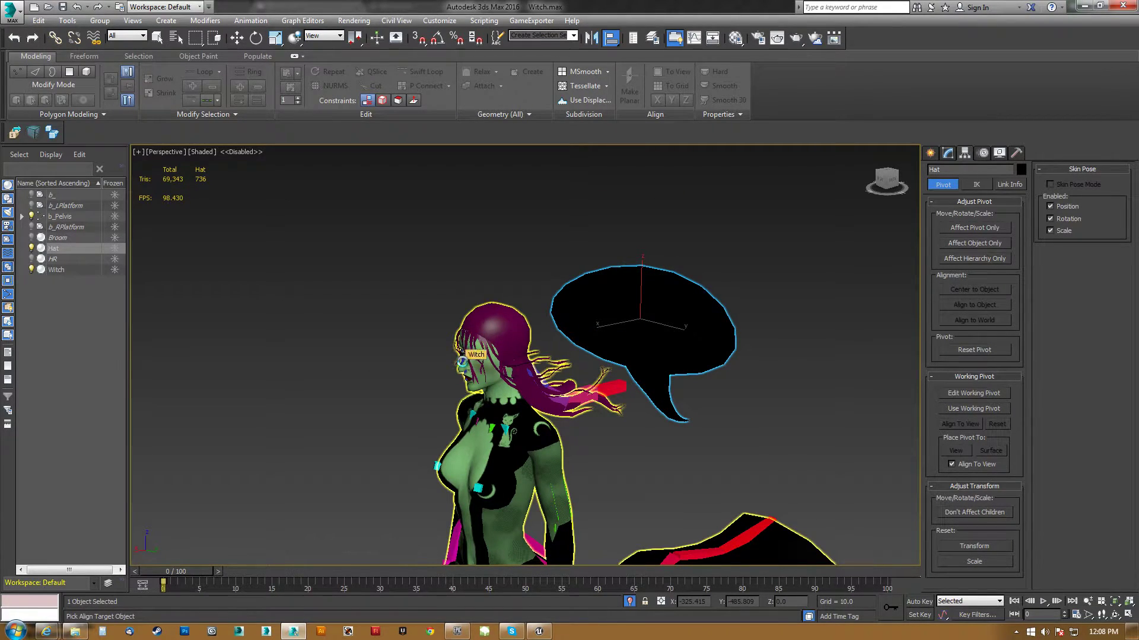
pyautogui.click(460, 349)
pyautogui.click(753, 321)
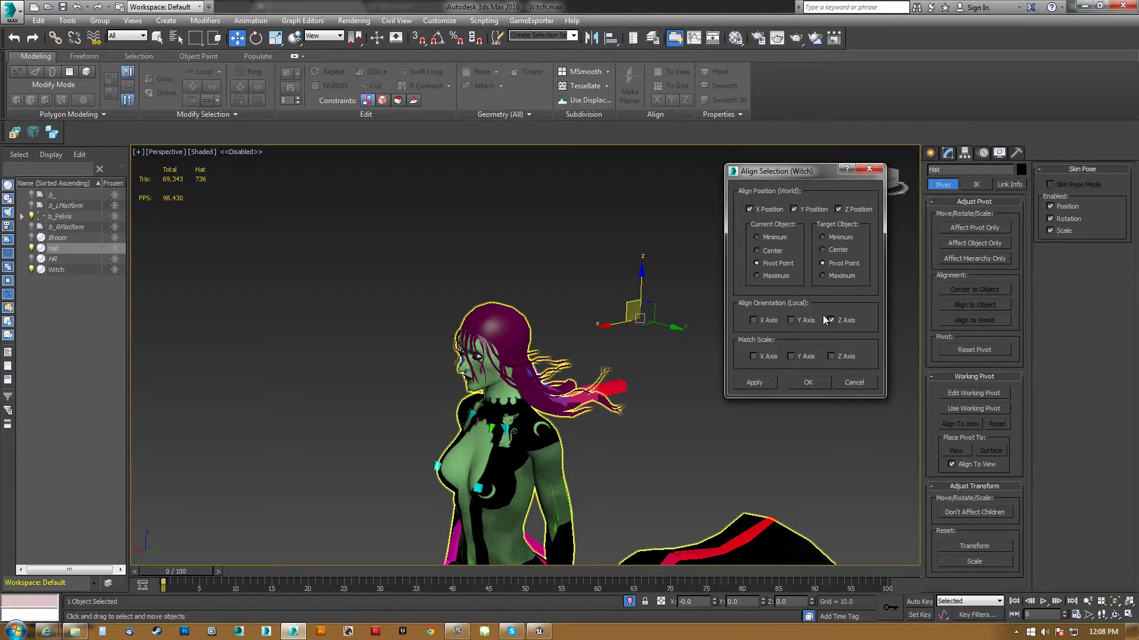
pyautogui.click(806, 381)
# Step: Align the Hat's pivot to the b_Head pivot in X, Y and Z position only, without orientation
pyautogui.scroll(5, 460, 354)
pyautogui.click(460, 354)
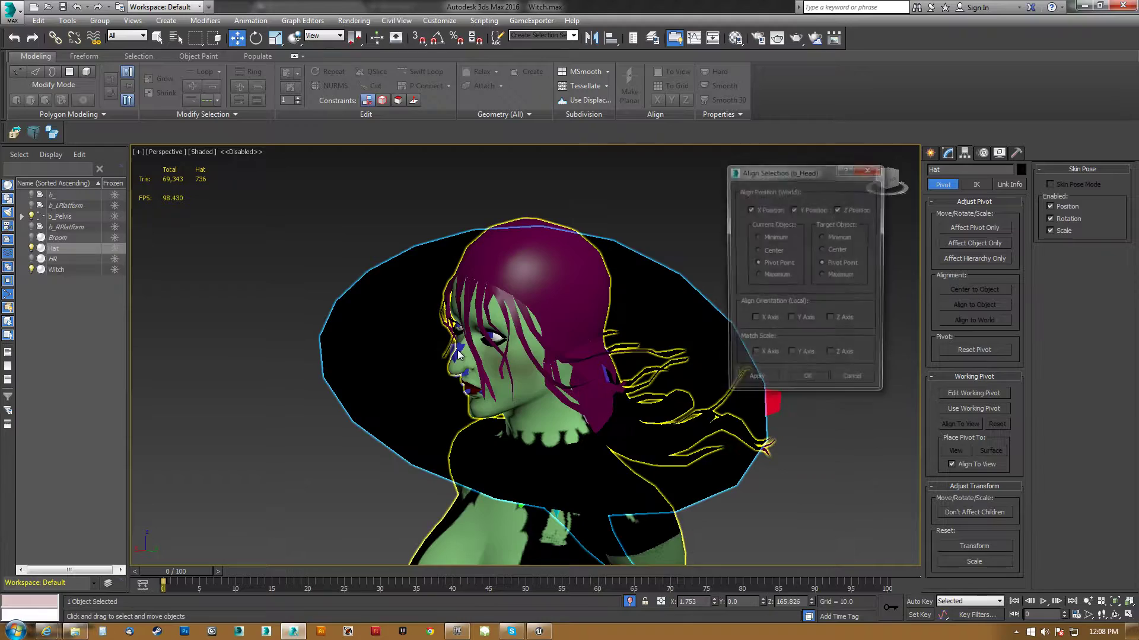
pyautogui.click(819, 382)
# Step: Align the Hat to b_Head again, this time matching the local orientation on the X, Y and Z axes
pyautogui.keyDown('alt'); pyautogui.moveTo(700, 382); pyautogui.dragTo(604, 352, button='middle'); pyautogui.keyUp('alt')
pyautogui.hotkey('alt', 'a')
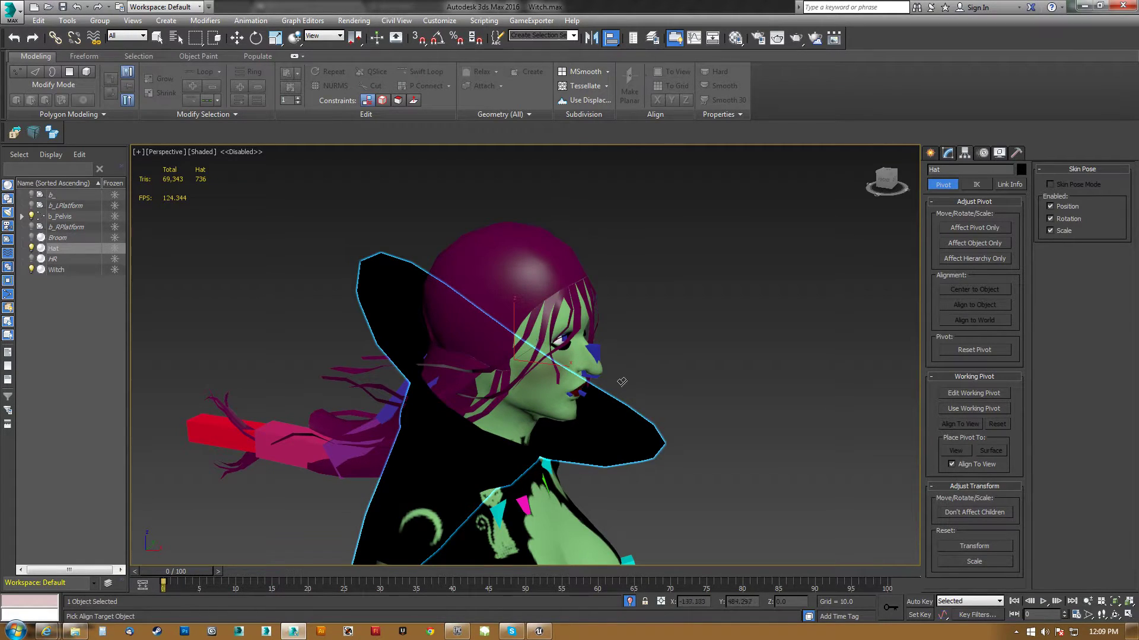
pyautogui.click(594, 352)
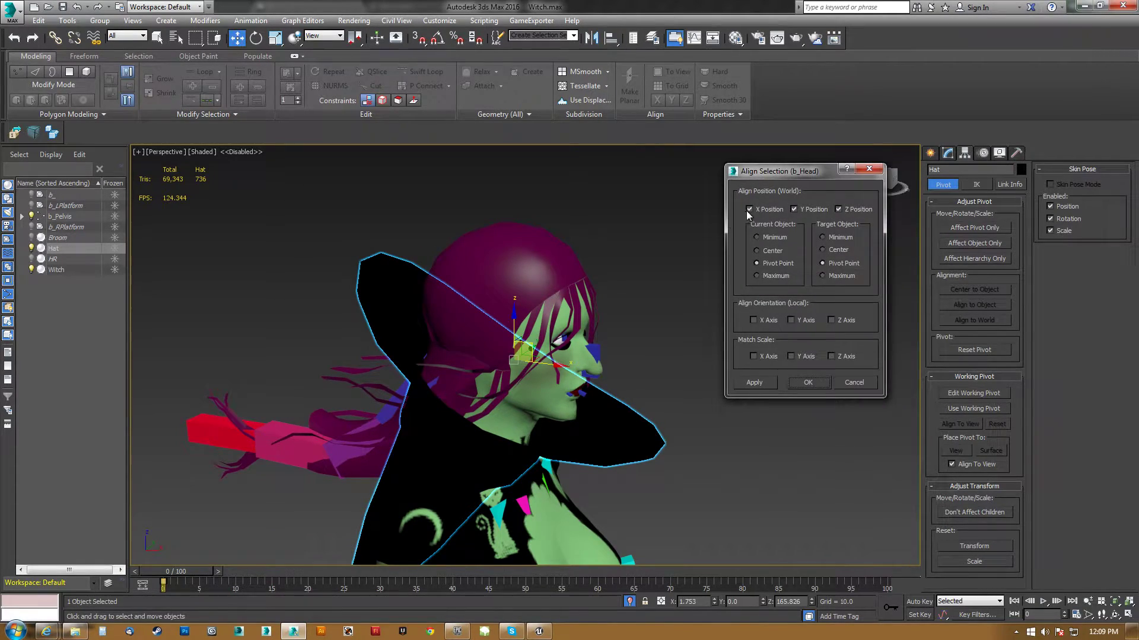
pyautogui.click(754, 320)
pyautogui.click(790, 320)
pyautogui.click(831, 321)
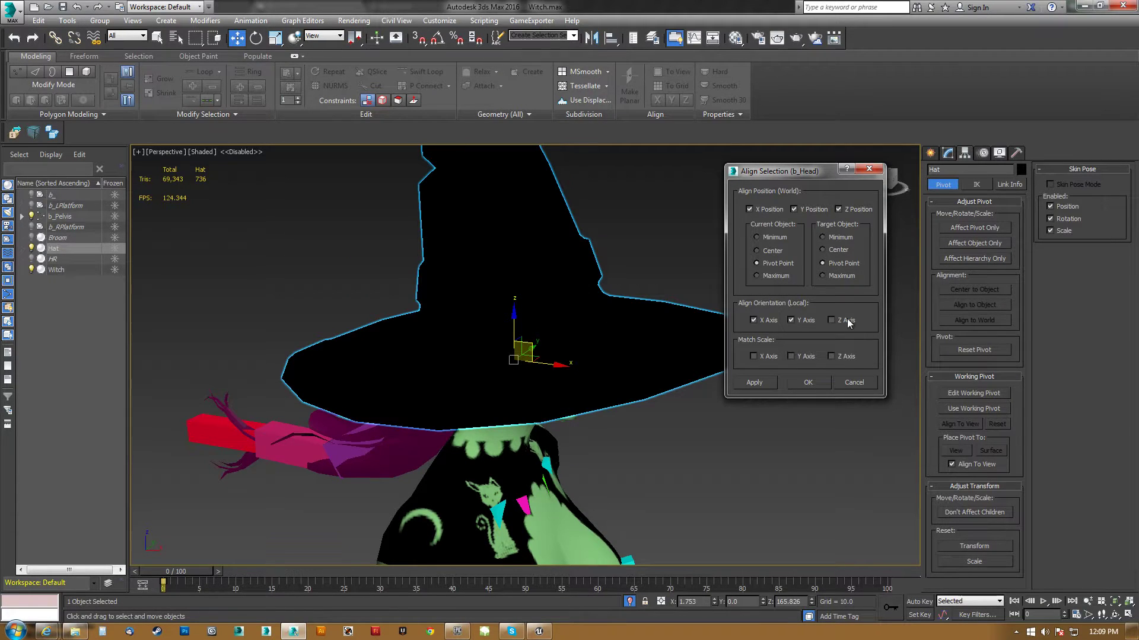
pyautogui.click(810, 384)
# Step: Export the aligned Hat as FBX, replacing the existing WitchHat.FBX file
pyautogui.moveTo(645, 401); pyautogui.dragTo(606, 305, button='middle')
pyautogui.scroll(-3, 606, 304)
pyautogui.keyDown('alt'); pyautogui.moveTo(617, 344); pyautogui.dragTo(502, 360, button='middle'); pyautogui.keyUp('alt')
pyautogui.scroll(-1, 515, 347)
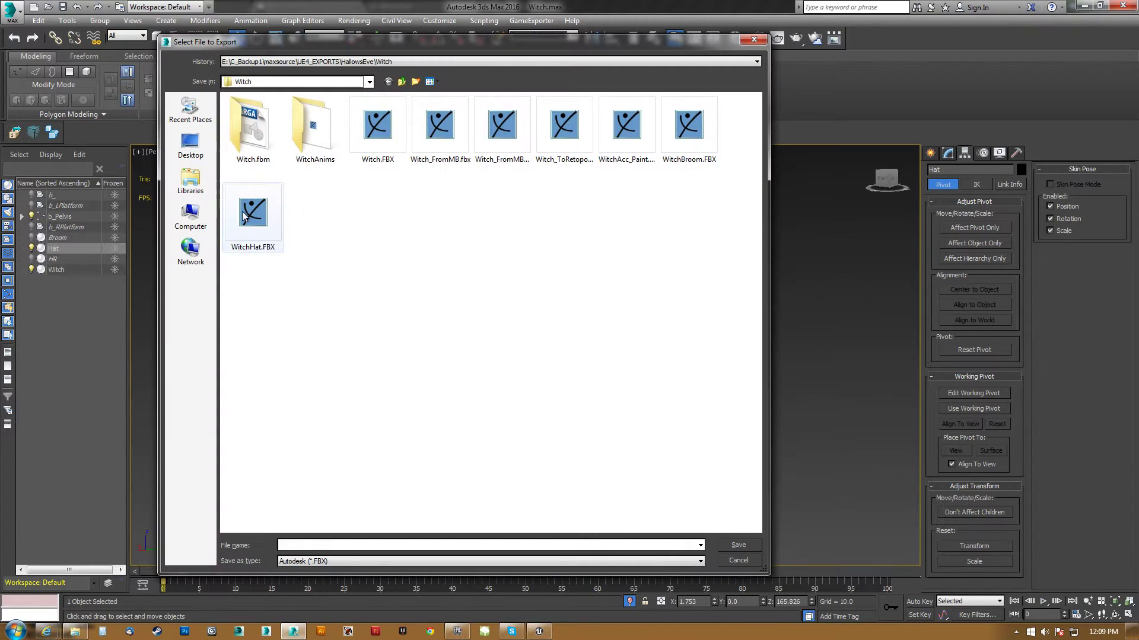
pyautogui.doubleClick(254, 218)
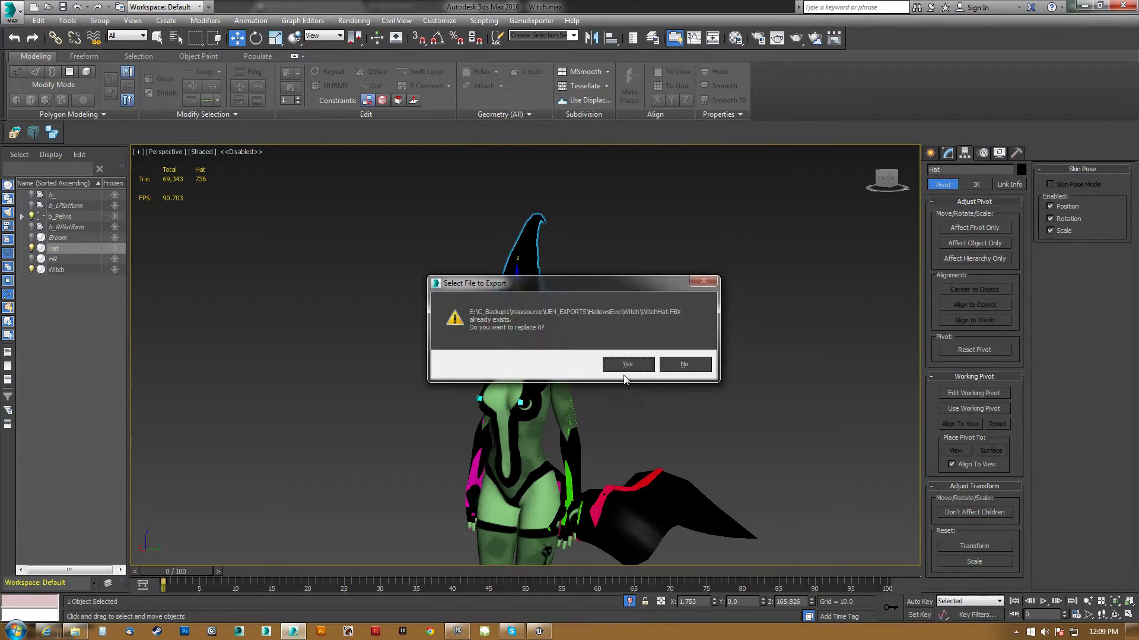
pyautogui.click(626, 367)
pyautogui.click(635, 491)
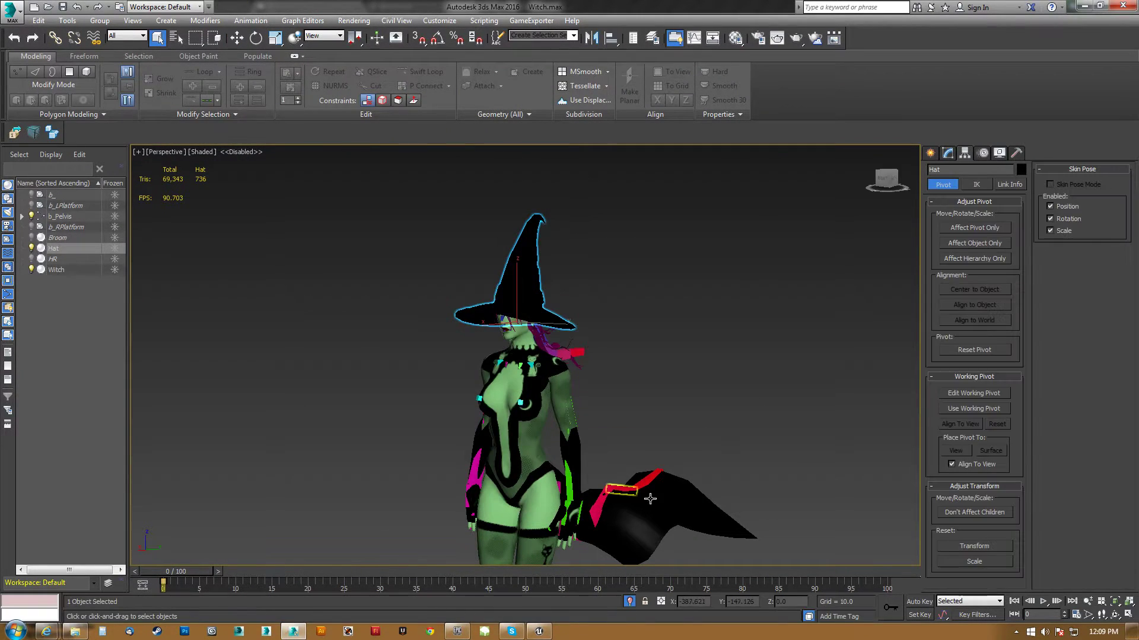
# Step: Switch to Unreal Editor, reimport the WitchHat static mesh from the Graveyard level's content, and look at the witch in the level
pyautogui.click(550, 632)
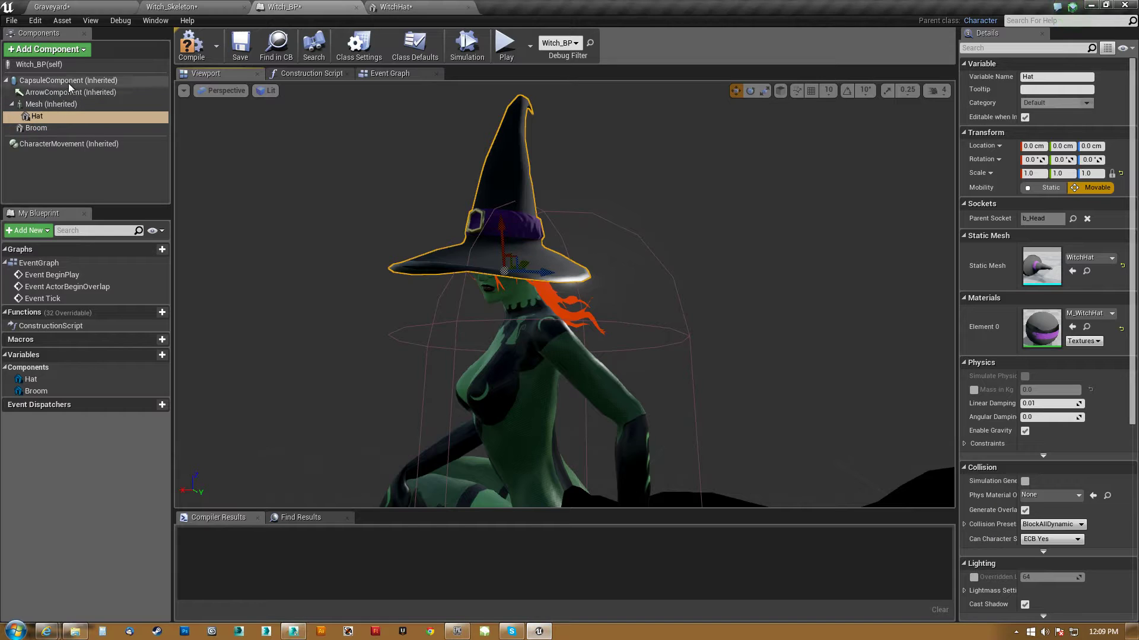
pyautogui.click(83, 7)
pyautogui.rightClick(403, 505)
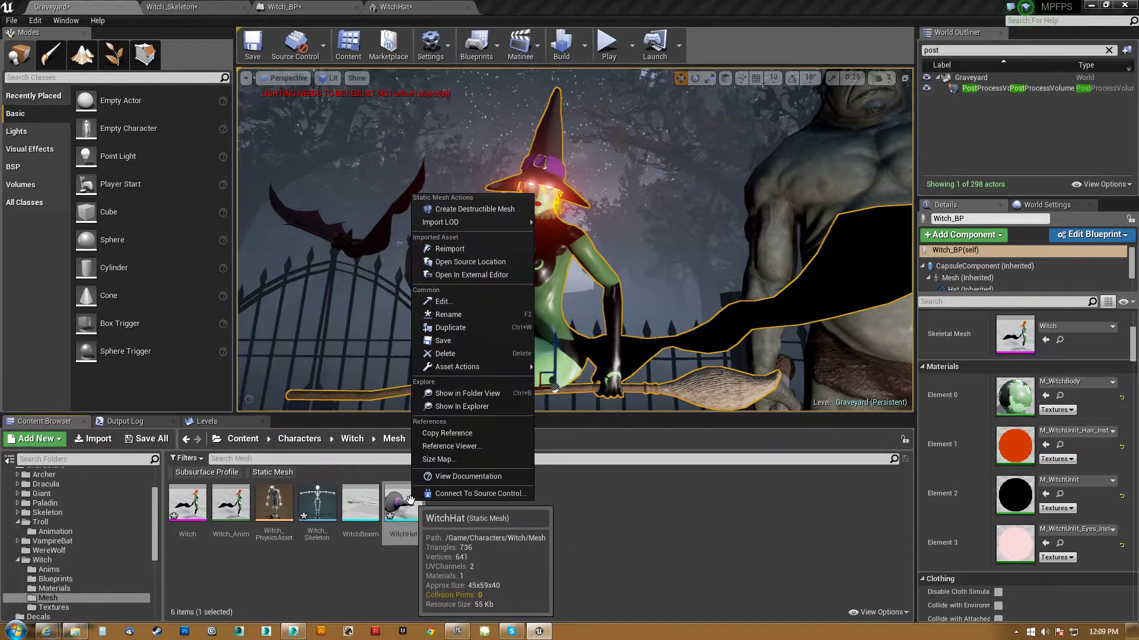
pyautogui.click(466, 250)
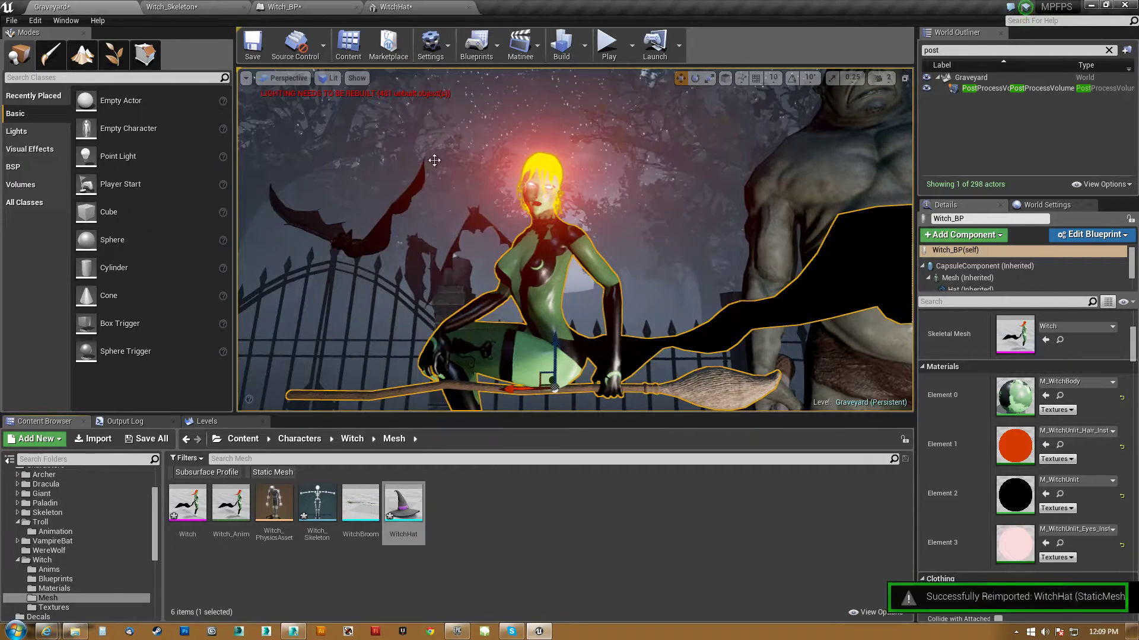
pyautogui.moveTo(512, 245); pyautogui.dragTo(553, 246, button='right')
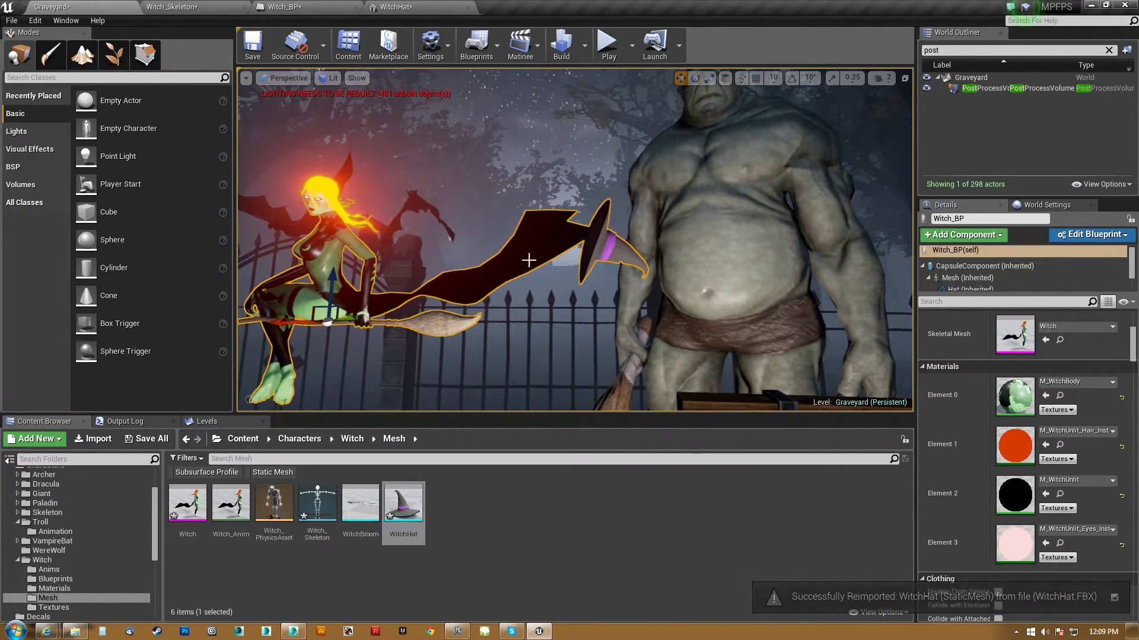
# Step: Return to the Witch_BP blueprint and examine where the reimported Hat sits relative to the witch's head
pyautogui.click(284, 7)
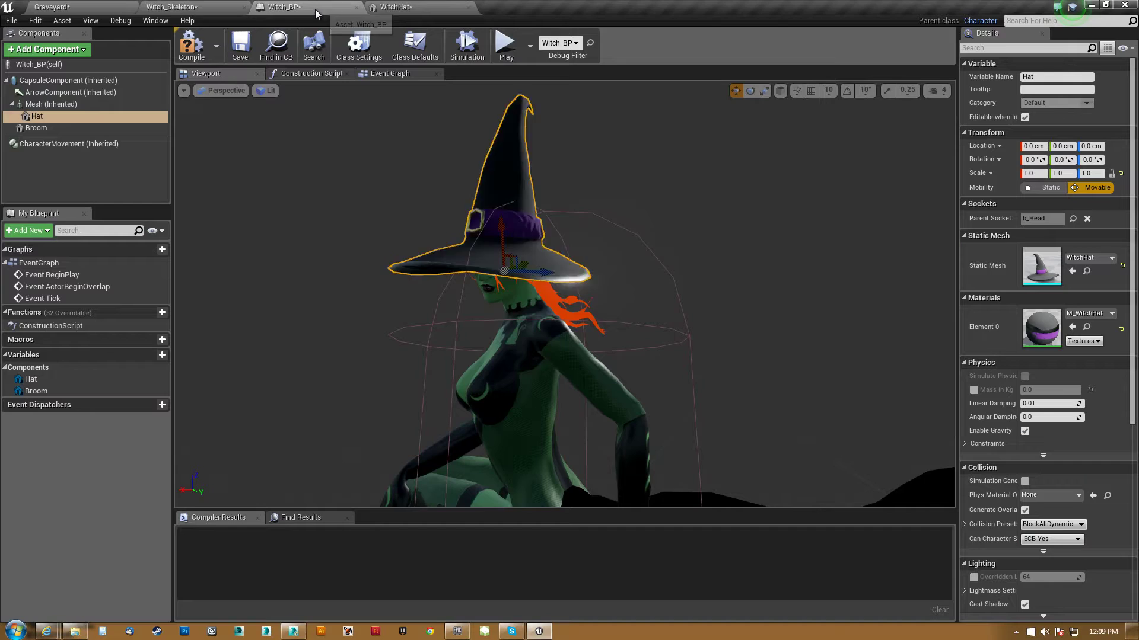
pyautogui.press('f')
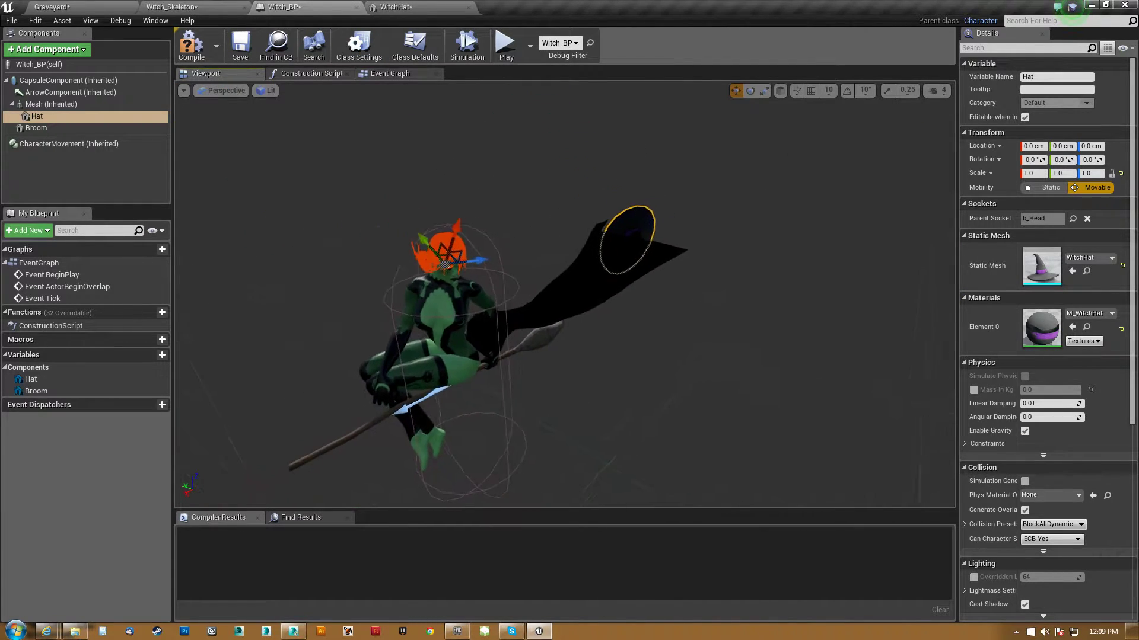
pyautogui.moveTo(564, 294); pyautogui.dragTo(487, 297, button='right')
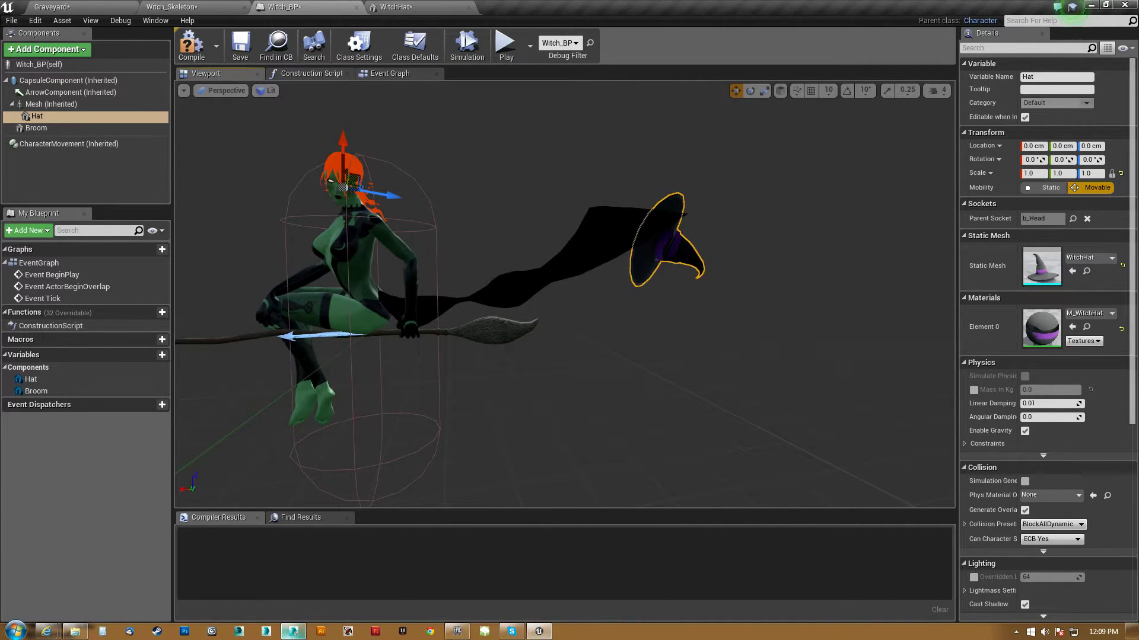
# Step: Switch to 3ds Max and examine the Hat's position relative to the witch's feet and the world origin
pyautogui.click(293, 631)
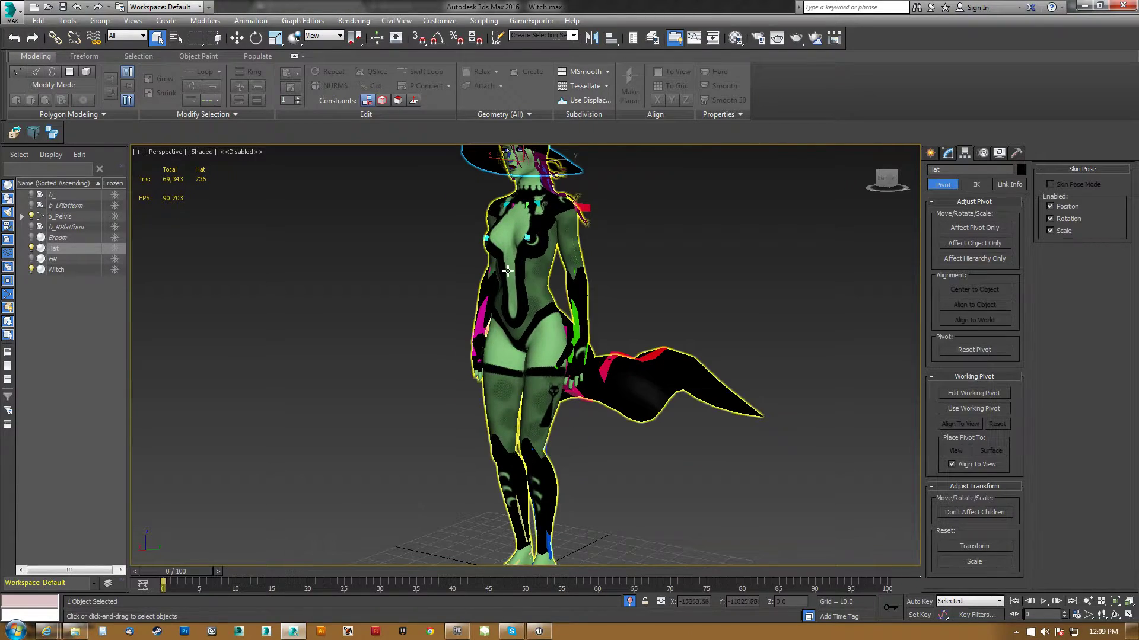
pyautogui.keyDown('alt'); pyautogui.moveTo(507, 271); pyautogui.dragTo(503, 544, button='middle'); pyautogui.keyUp('alt')
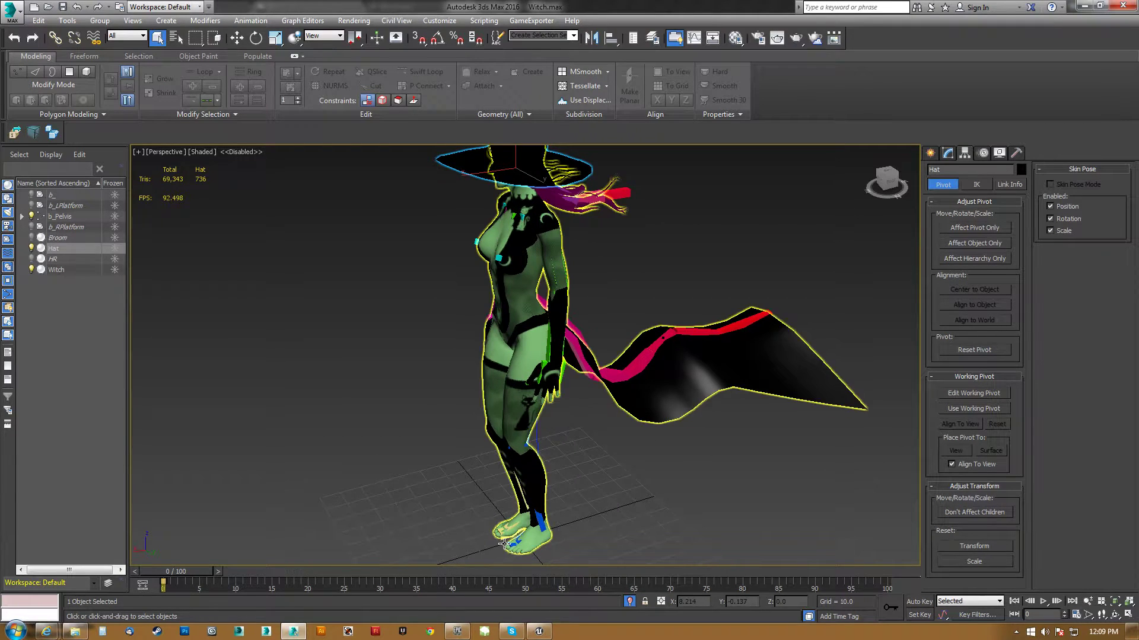
pyautogui.scroll(6, 503, 544)
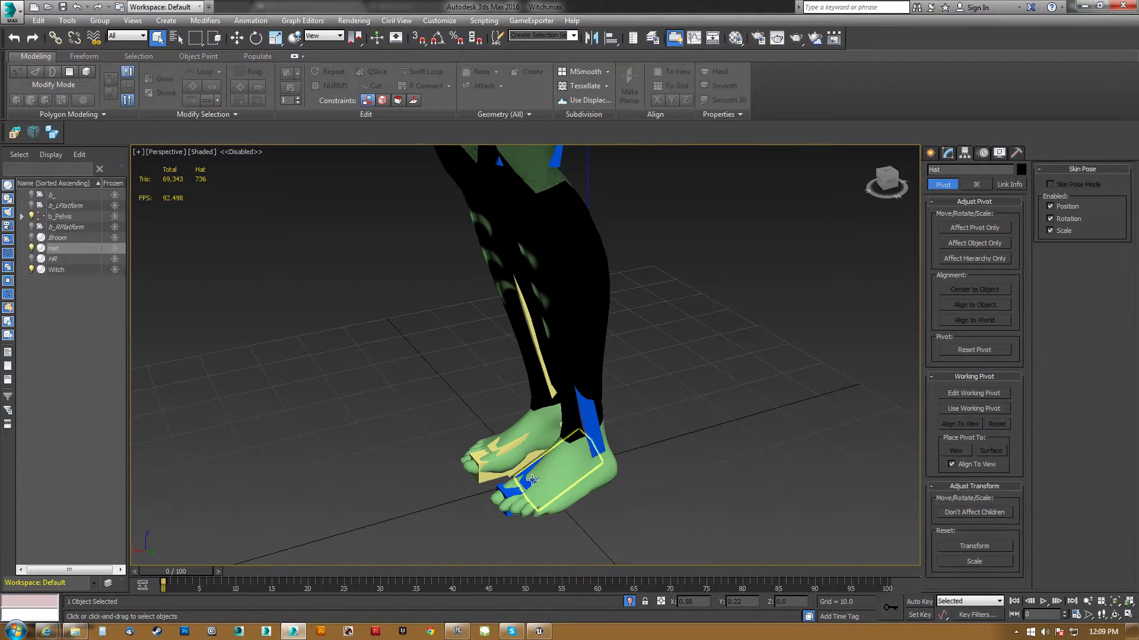
pyautogui.keyDown('alt'); pyautogui.moveTo(530, 480); pyautogui.dragTo(419, 434, button='middle'); pyautogui.keyUp('alt')
pyautogui.scroll(-10, 419, 434)
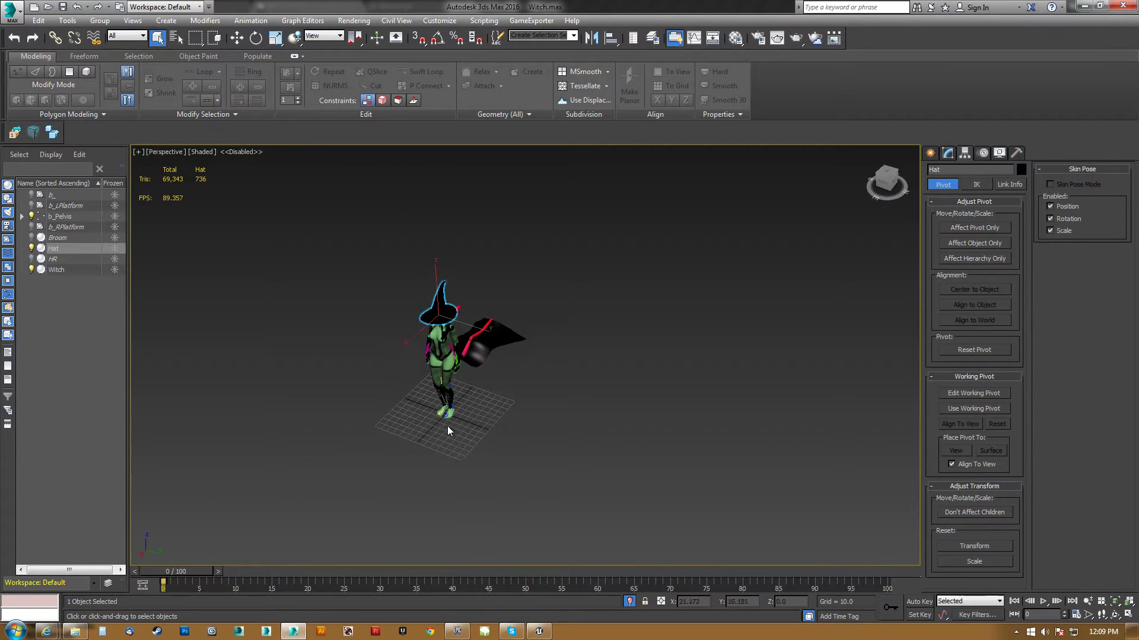
pyautogui.keyDown('alt'); pyautogui.moveTo(439, 324); pyautogui.dragTo(431, 311, button='middle'); pyautogui.keyUp('alt')
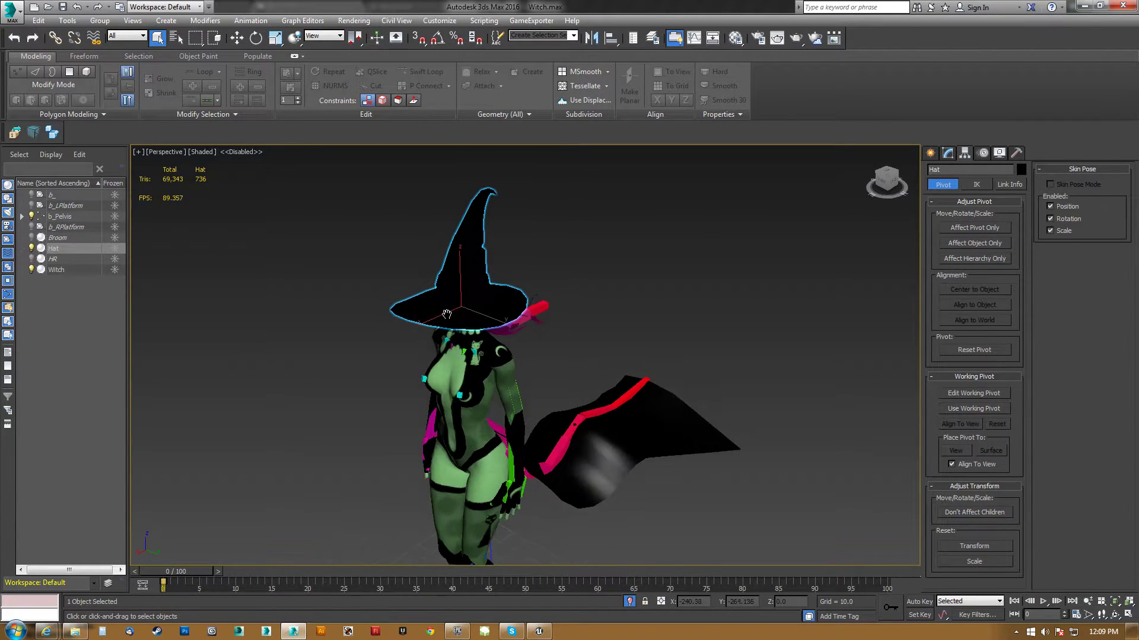
# Step: Try rotating the Hat about the world origin using the transform coordinate center, and undo the rotation
pyautogui.press('e')
pyautogui.moveTo(462, 302); pyautogui.dragTo(347, 76)
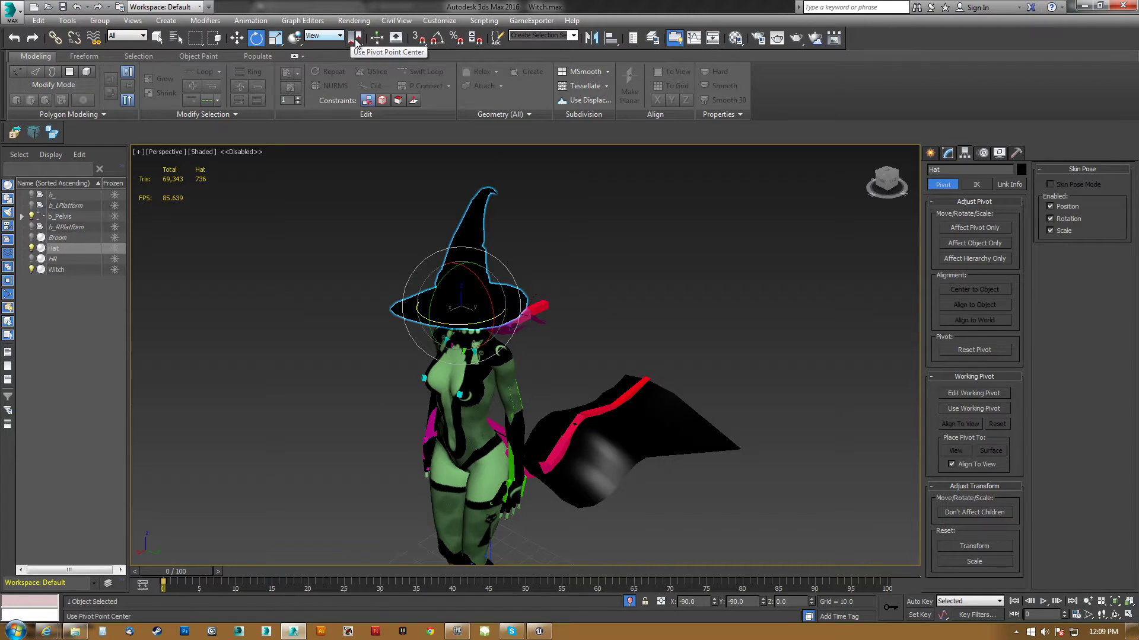
pyautogui.click(355, 40)
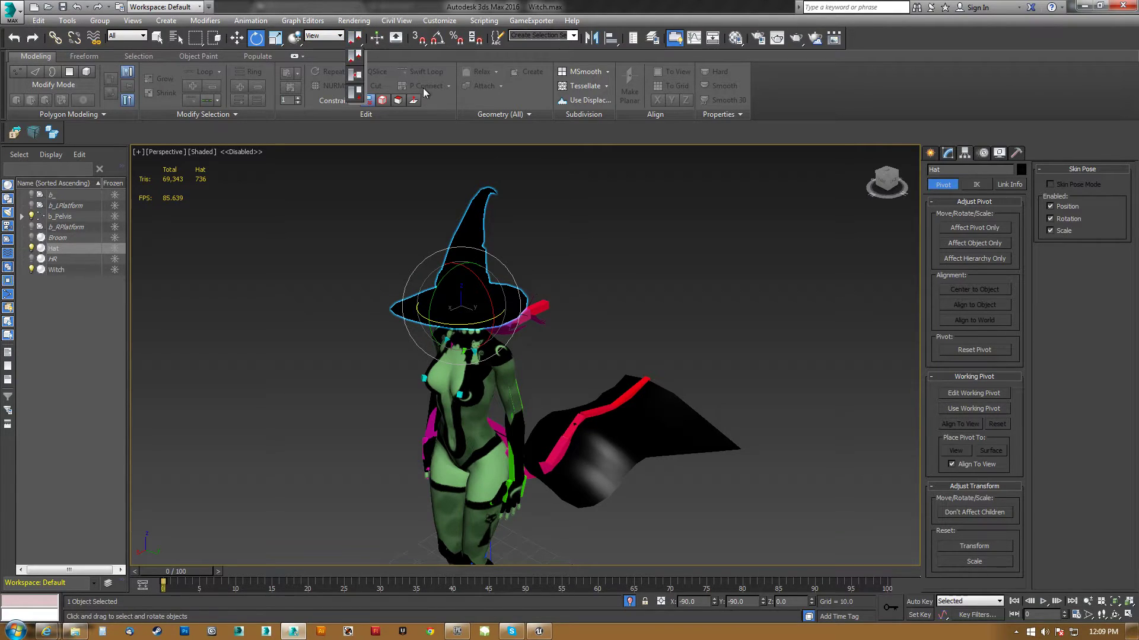
pyautogui.click(359, 97)
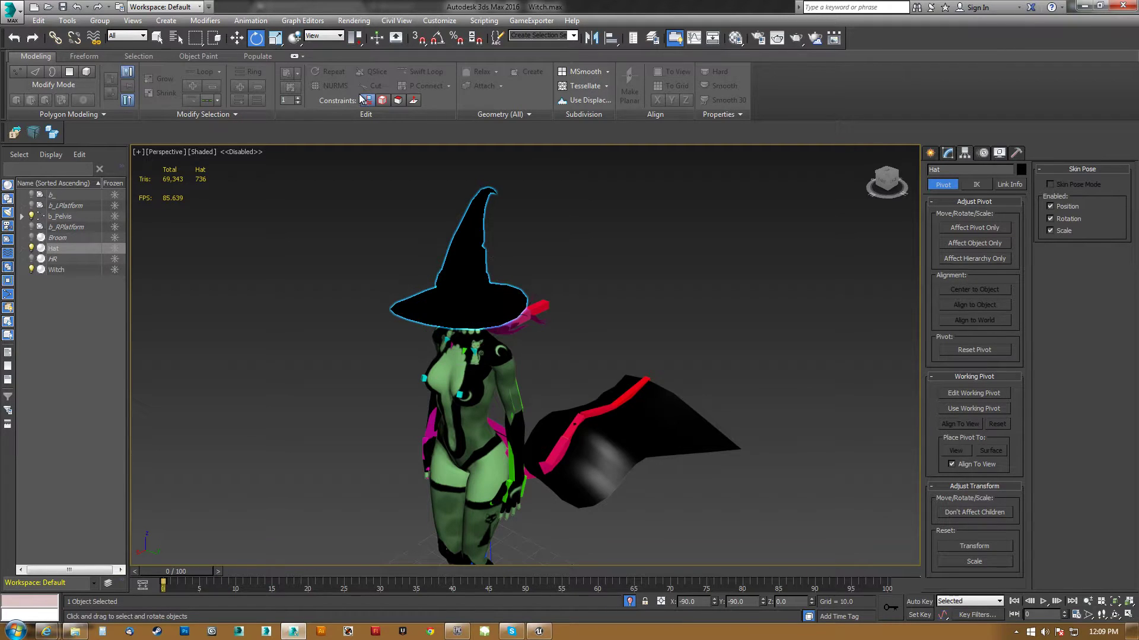
pyautogui.moveTo(567, 315); pyautogui.dragTo(560, 218, button='middle')
pyautogui.scroll(-3, 536, 281)
pyautogui.moveTo(484, 418); pyautogui.dragTo(593, 502)
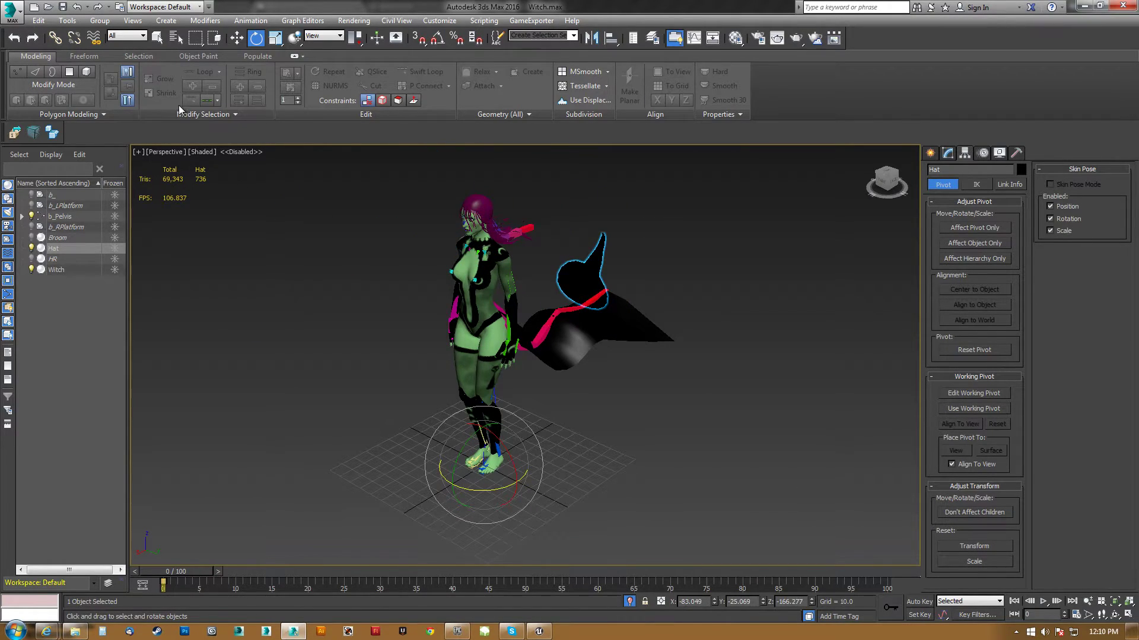
pyautogui.hotkey('ctrl', 'z')
# Step: Switch to Unreal Editor, try rotating the Hat component about its pivot in Witch_BP, and undo the rotation
pyautogui.click(538, 632)
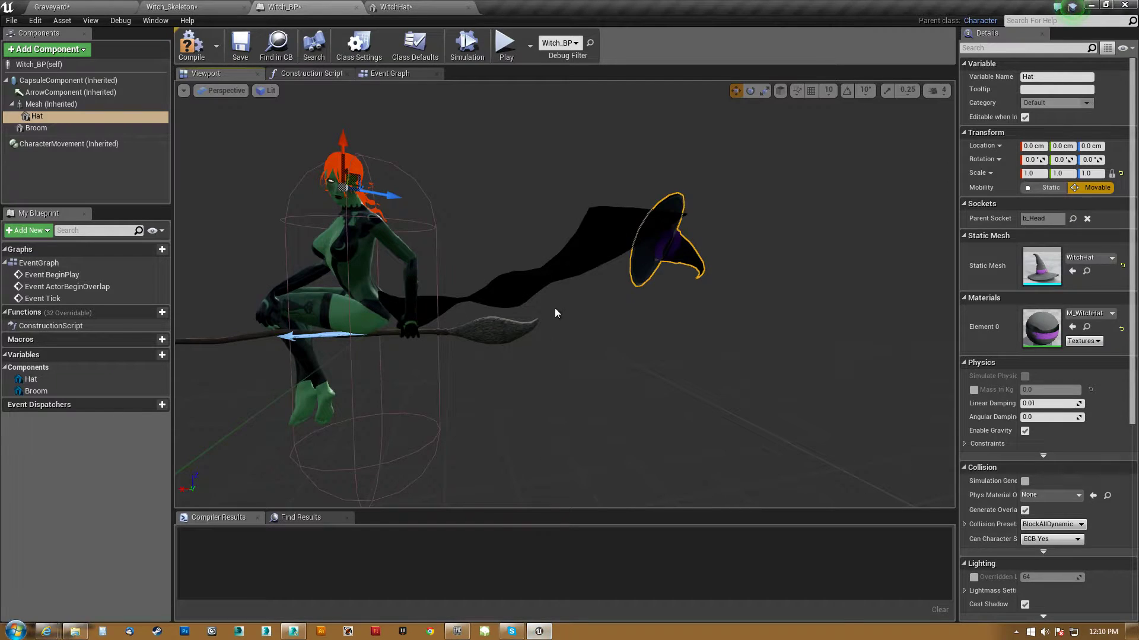
pyautogui.moveTo(475, 260); pyautogui.dragTo(501, 260, button='right')
pyautogui.press('e')
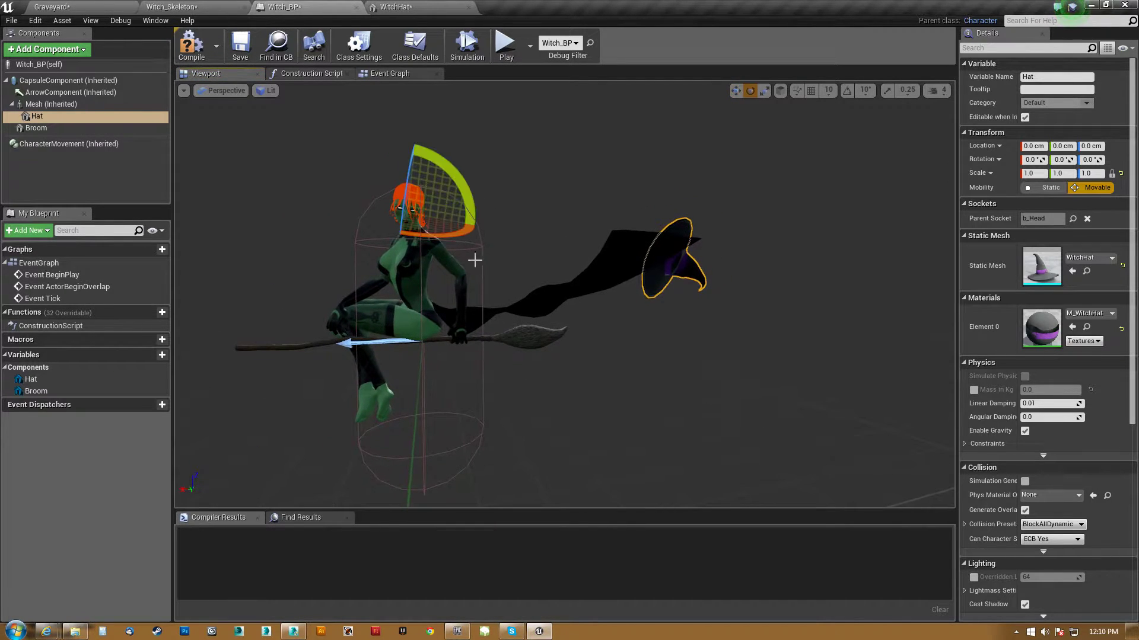
pyautogui.moveTo(459, 186); pyautogui.dragTo(406, 211)
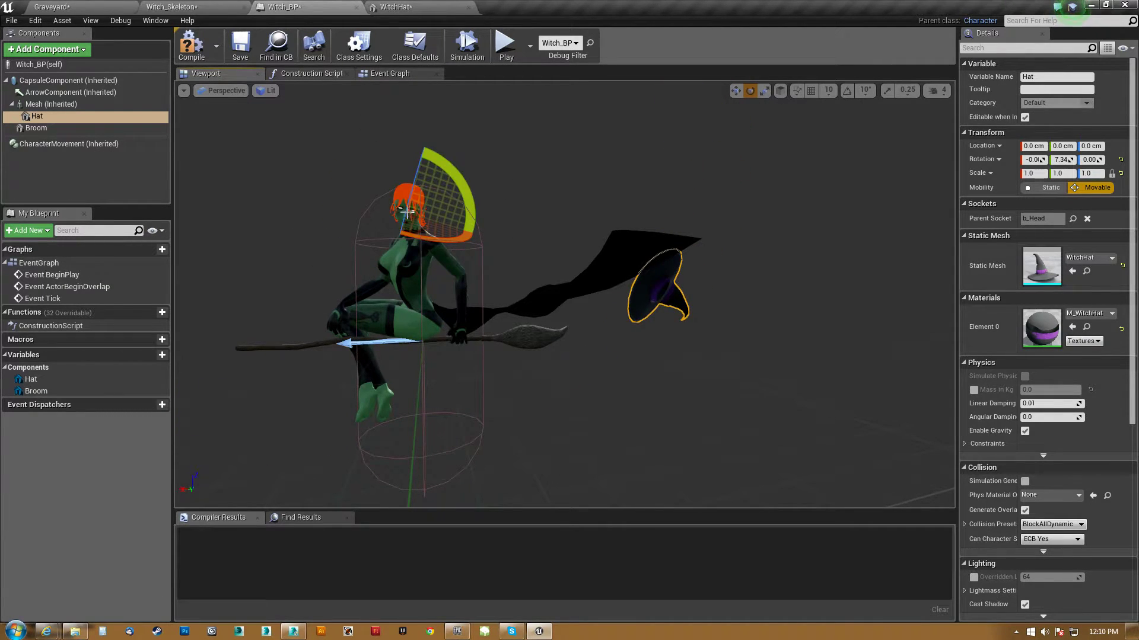
pyautogui.hotkey('ctrl', 'z')
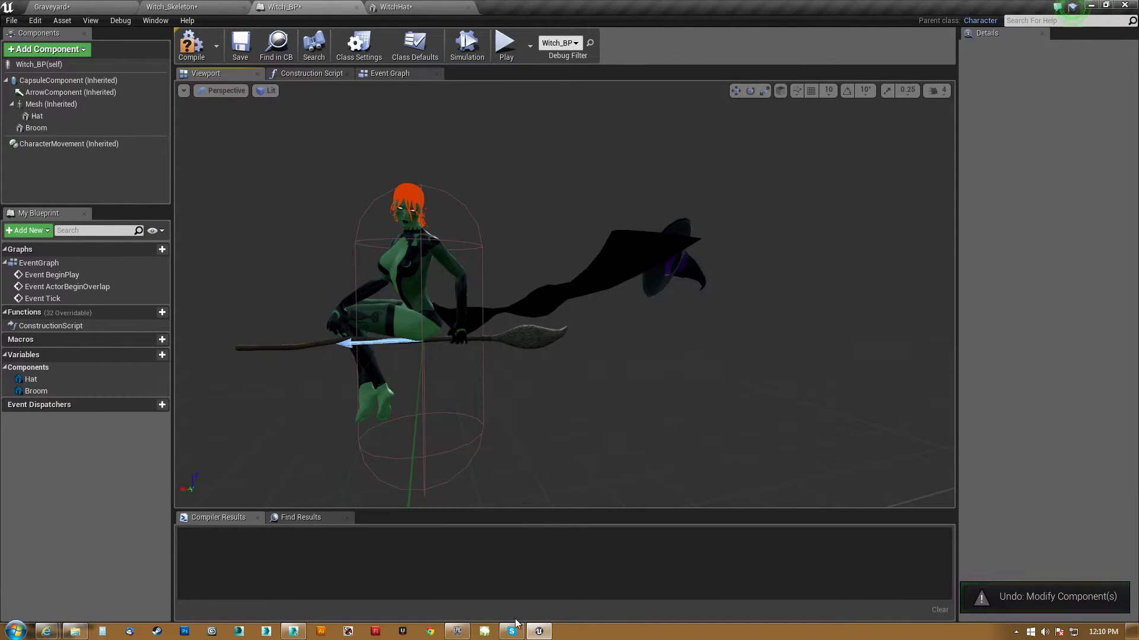
# Step: Switch to 3ds Max and move the Hat to the world origin by setting its X and Z position to 0
pyautogui.click(295, 632)
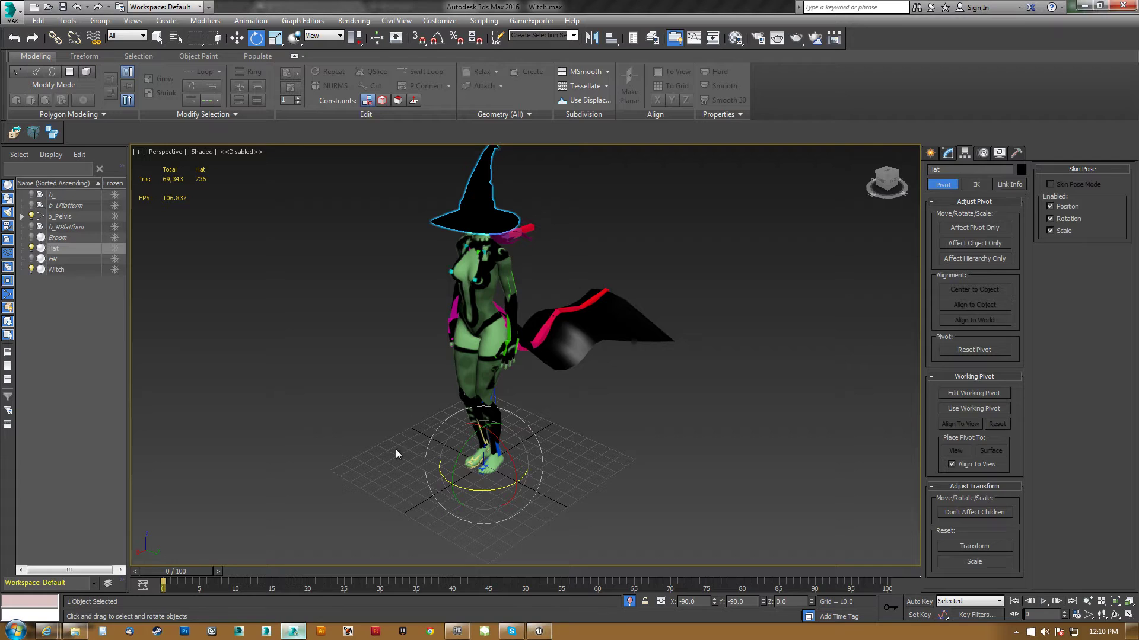
pyautogui.moveTo(445, 342); pyautogui.dragTo(408, 353, button='middle')
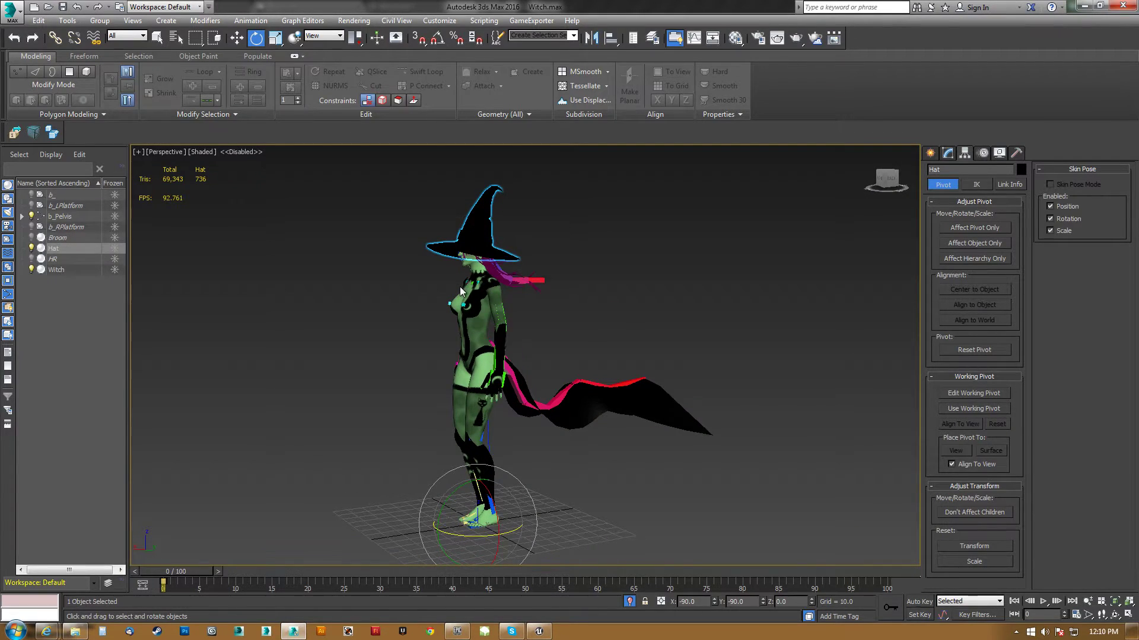
pyautogui.press('w')
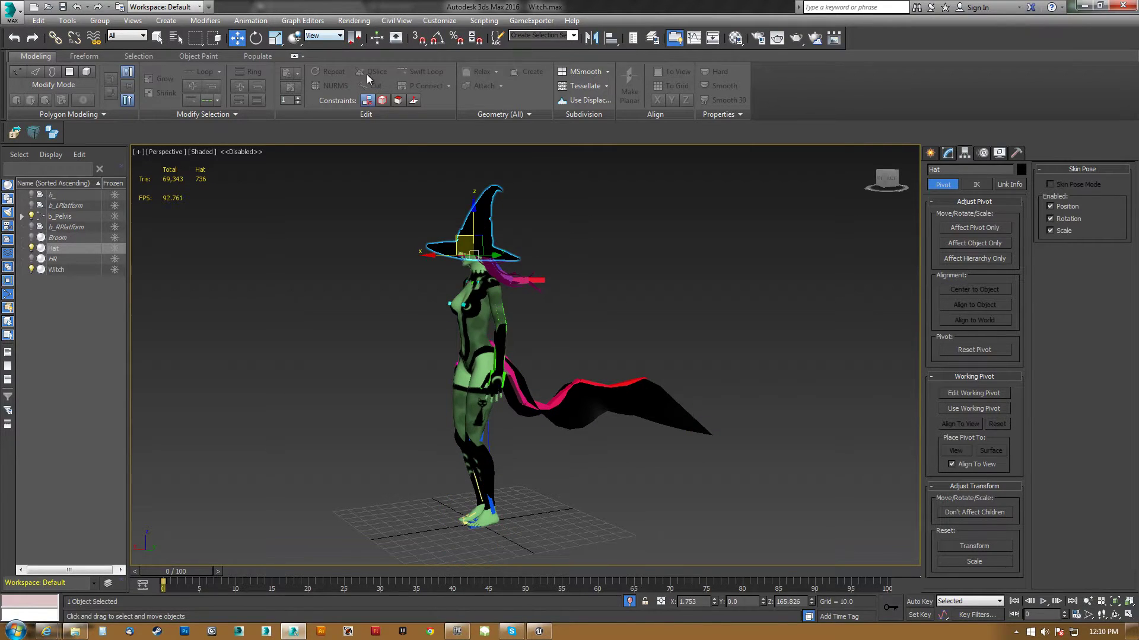
pyautogui.write('0')
pyautogui.press('Tab')
pyautogui.press('Tab')
pyautogui.write('0')
pyautogui.press('Return')
pyautogui.moveTo(468, 409); pyautogui.dragTo(470, 387, button='middle')
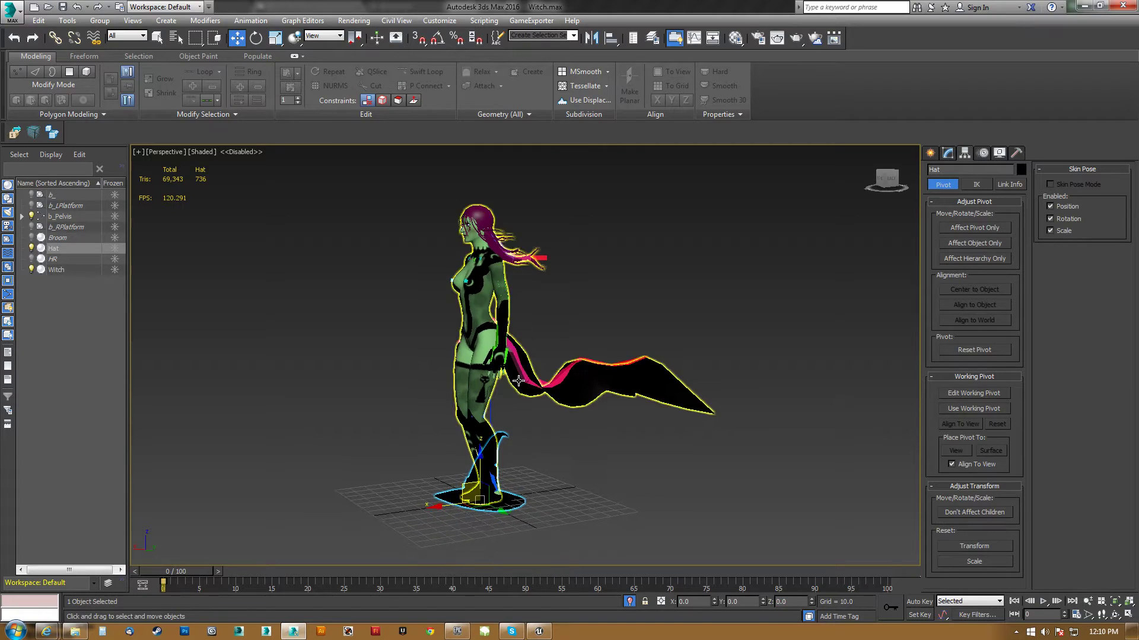
# Step: Set the Hat's X and Y rotation to 0
pyautogui.press('e')
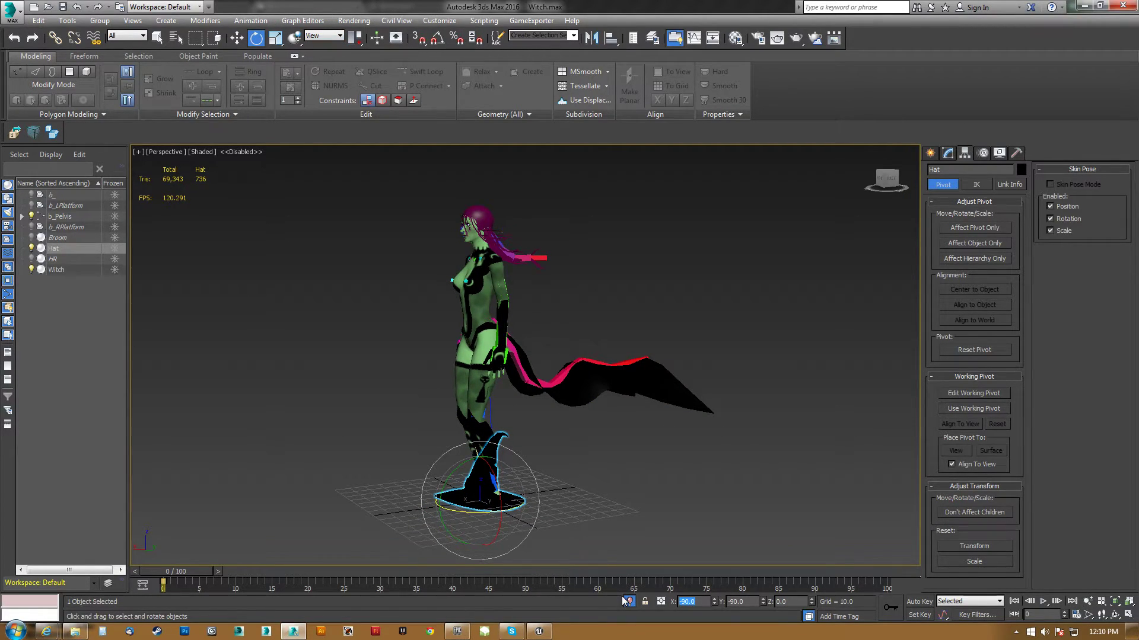
pyautogui.write('0')
pyautogui.press('Tab')
pyautogui.write('0')
pyautogui.press('Tab')
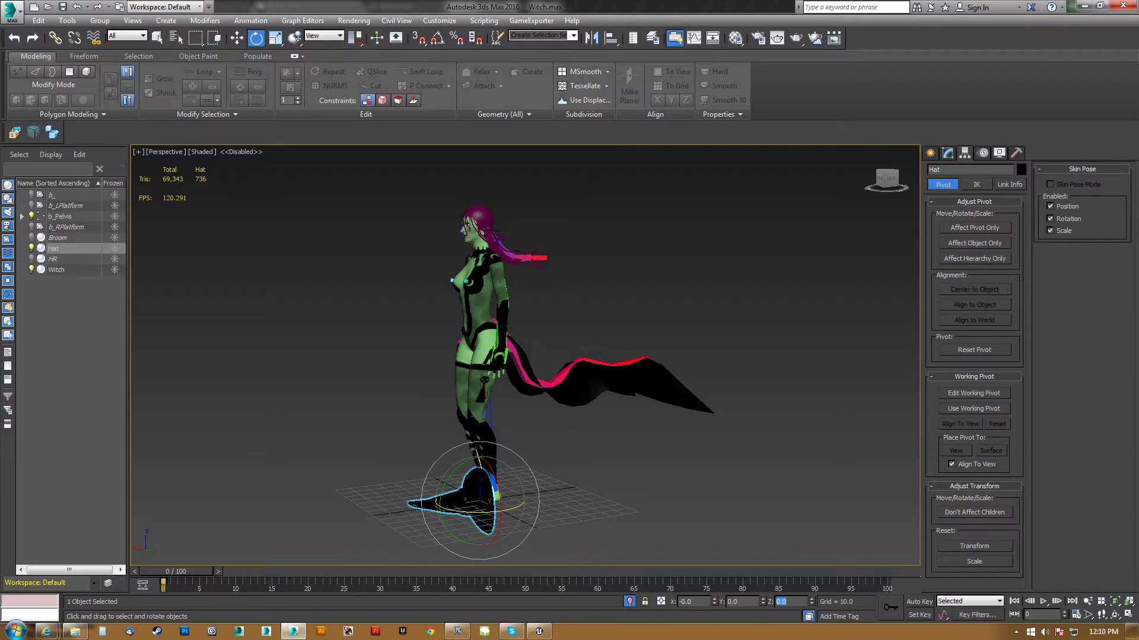
pyautogui.keyDown('alt'); pyautogui.moveTo(615, 471); pyautogui.dragTo(356, 392, button='middle'); pyautogui.keyUp('alt')
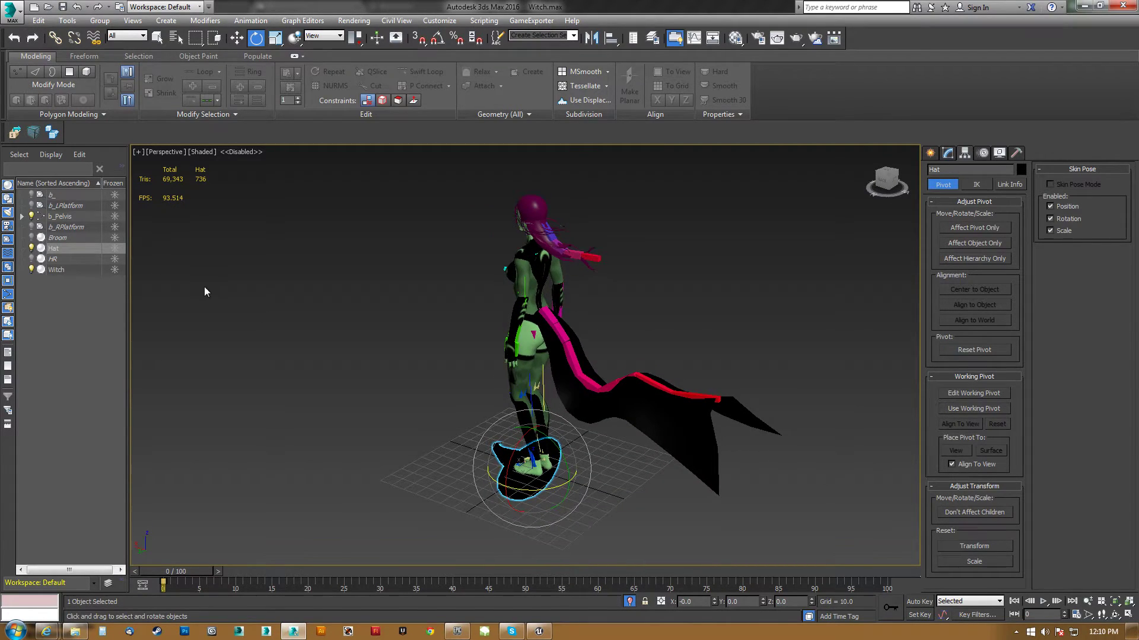
# Step: Export the zeroed Hat as FBX, replacing the existing WitchHat.FBX file
pyautogui.click(13, 132)
pyautogui.doubleClick(258, 230)
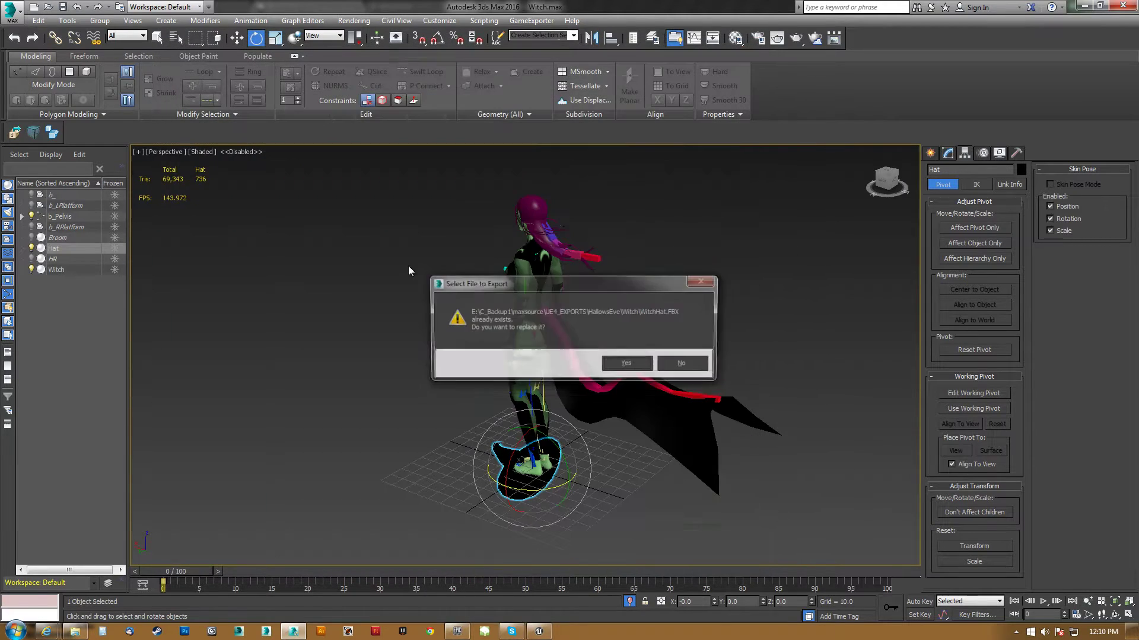
pyautogui.click(628, 363)
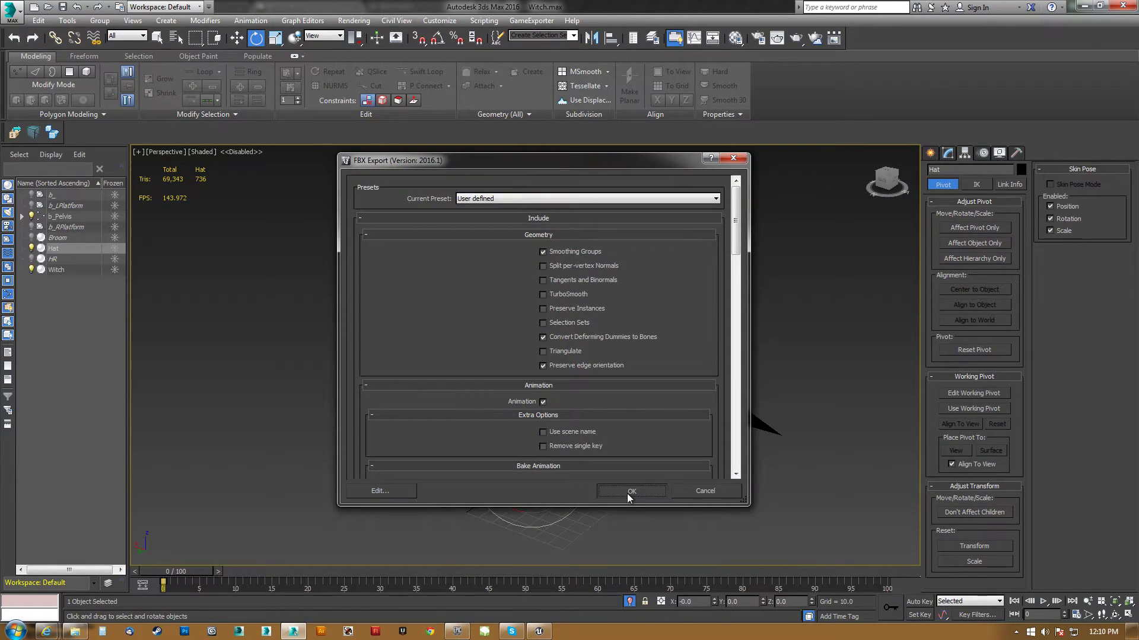
pyautogui.click(627, 493)
# Step: Switch to Unreal Editor, reimport the WitchHat static mesh, and look at the hat on the witch in the Graveyard level and in Witch_BP
pyautogui.click(539, 632)
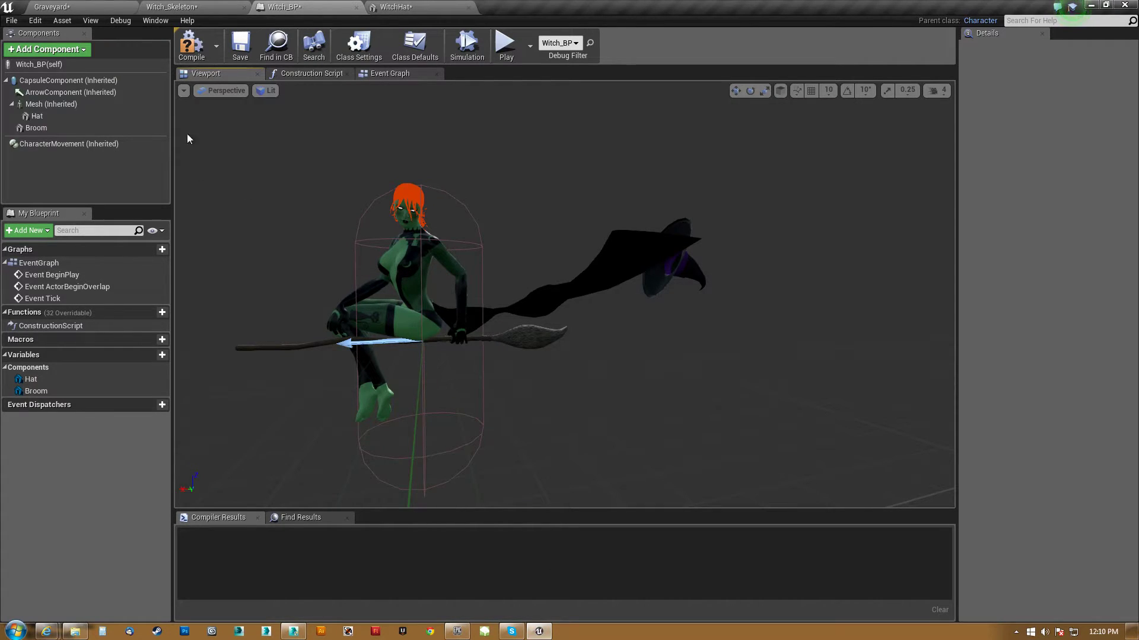
pyautogui.click(51, 7)
pyautogui.rightClick(404, 504)
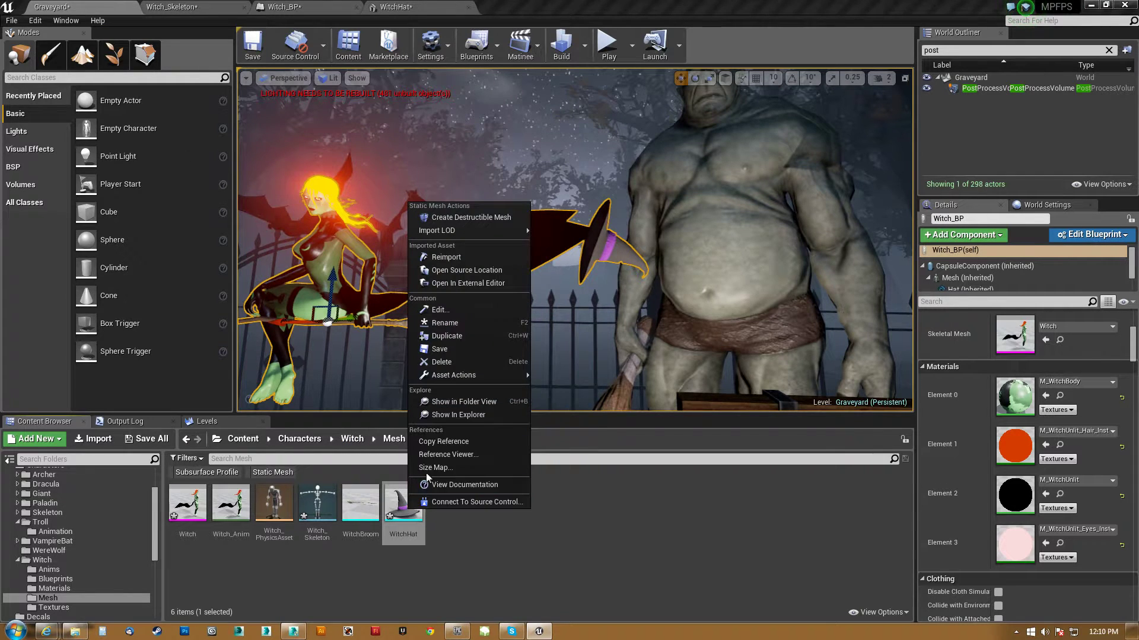
pyautogui.click(455, 258)
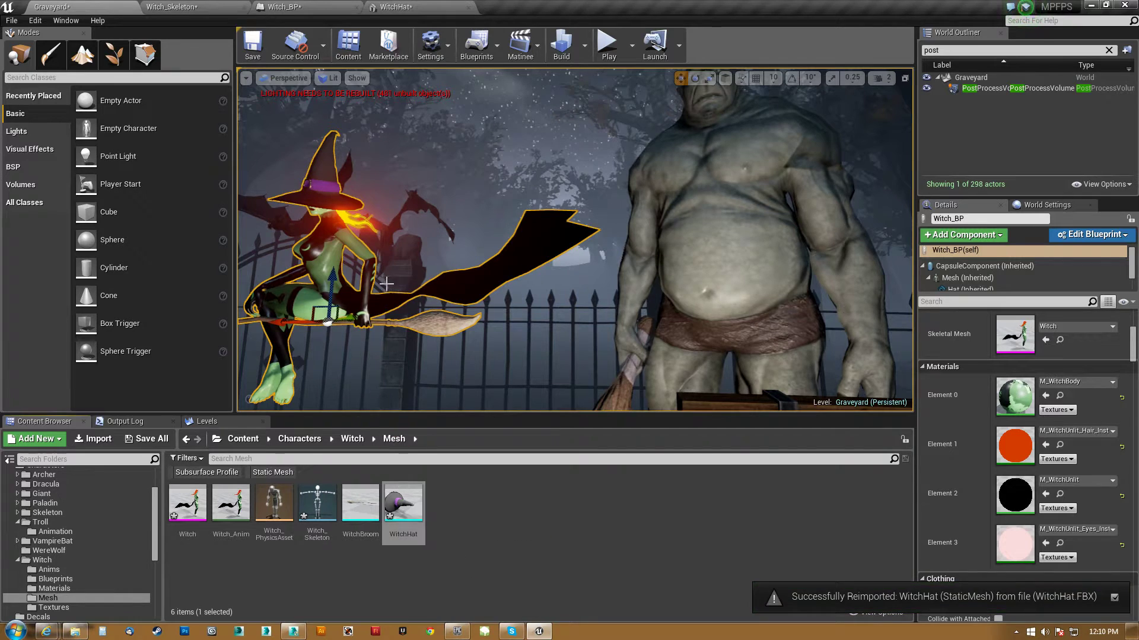
pyautogui.moveTo(522, 296); pyautogui.dragTo(555, 228, button='right')
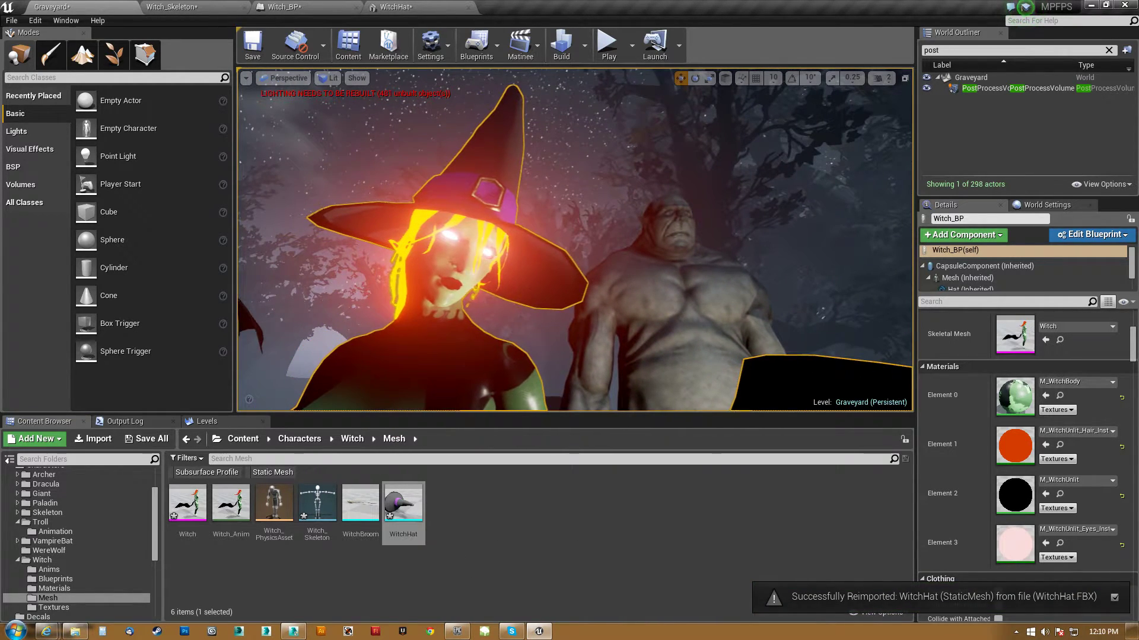
pyautogui.click(305, 11)
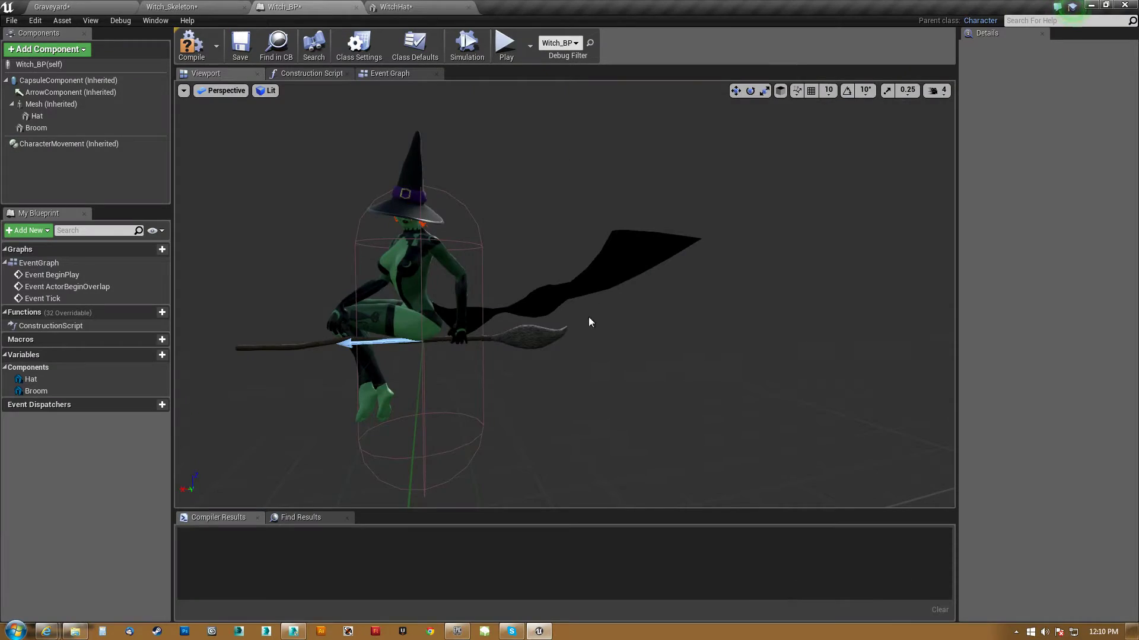
# Step: Switch to 3ds Max and create a pointed cone beside the witch, with a base radius of about 16.8 and a height of about 73.6
pyautogui.click(295, 633)
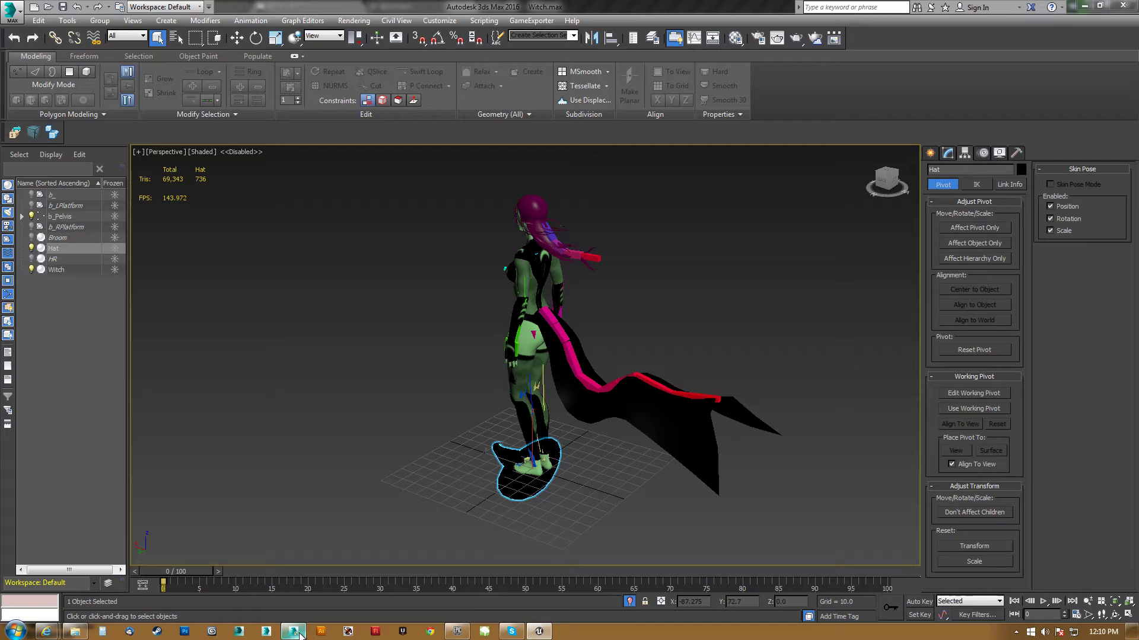
pyautogui.moveTo(522, 382)
pyautogui.keyDown('alt'); pyautogui.mouseDown(button='middle')
pyautogui.moveTo(608, 368)
pyautogui.moveTo(524, 379)
pyautogui.moveTo(526, 367)
pyautogui.mouseUp(button='middle'); pyautogui.keyUp('alt')
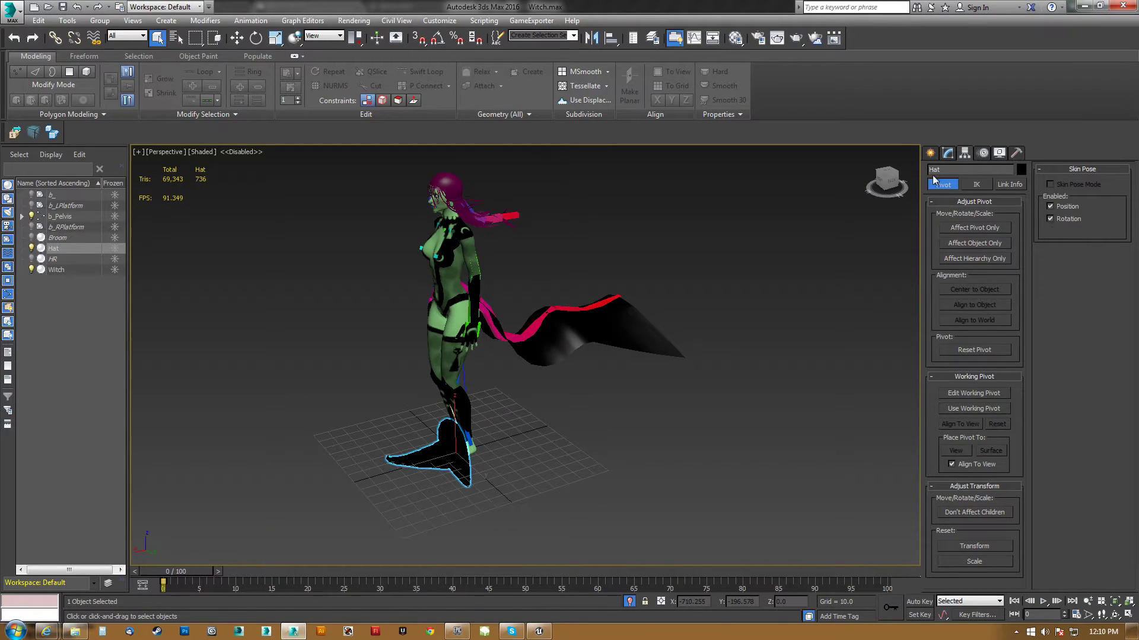
pyautogui.click(931, 154)
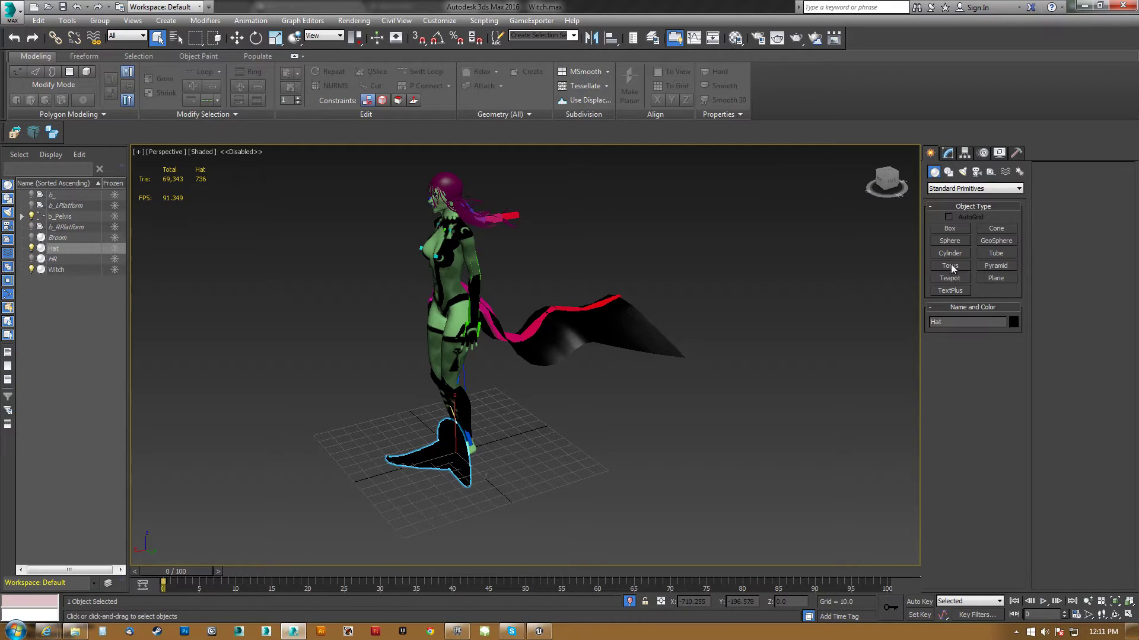
pyautogui.click(997, 229)
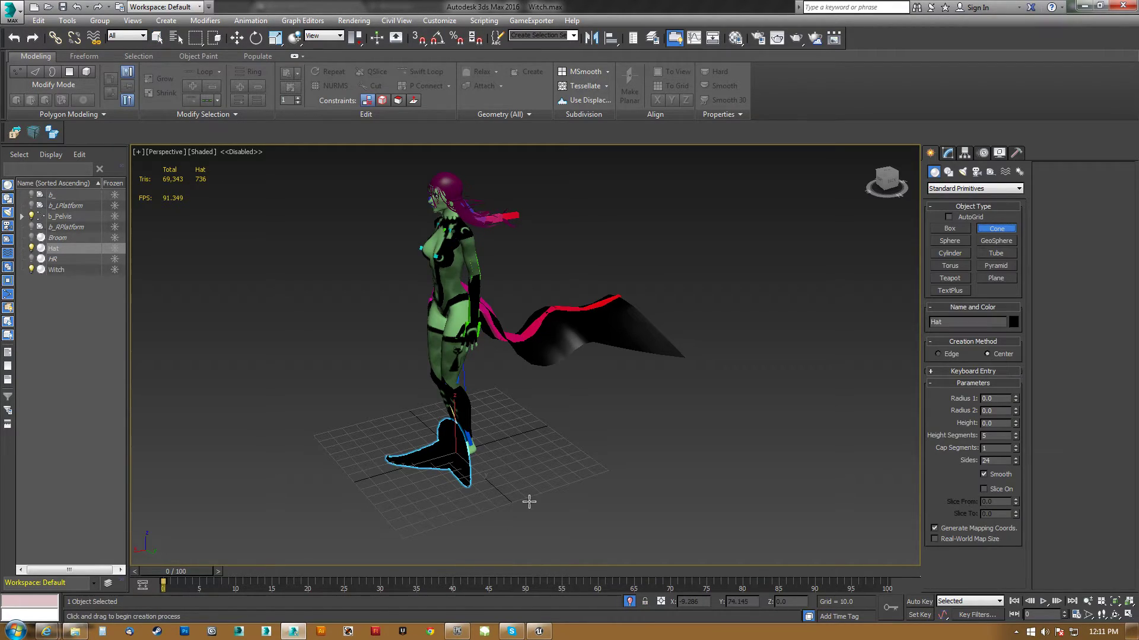
pyautogui.moveTo(514, 508); pyautogui.dragTo(527, 493)
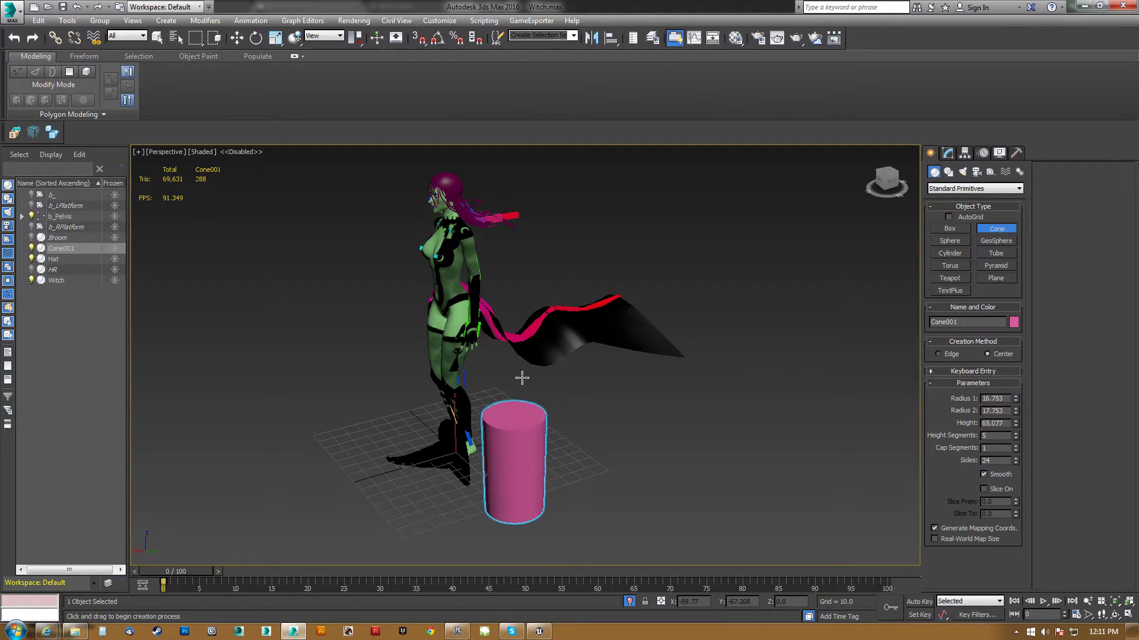
pyautogui.click(519, 363)
pyautogui.keyDown('alt'); pyautogui.moveTo(513, 486); pyautogui.dragTo(514, 379, button='middle'); pyautogui.keyUp('alt')
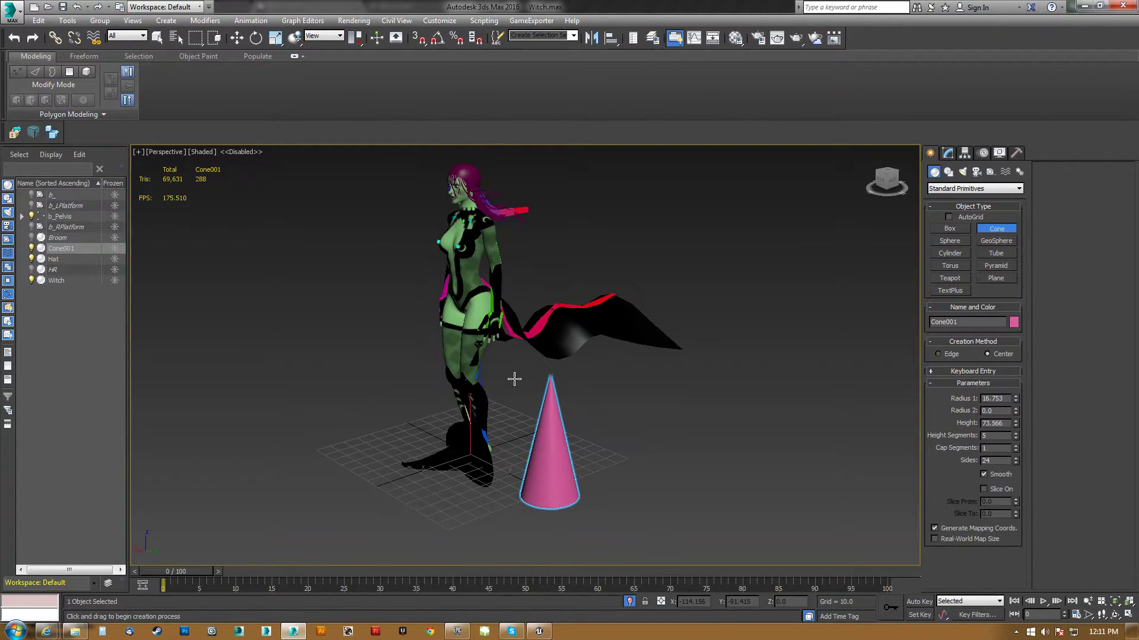
pyautogui.click(1000, 231)
# Step: Align the pink cone to the b_Head bone, pivot point to pivot point, in X, Y and Z position and orientation
pyautogui.scroll(5, 460, 264)
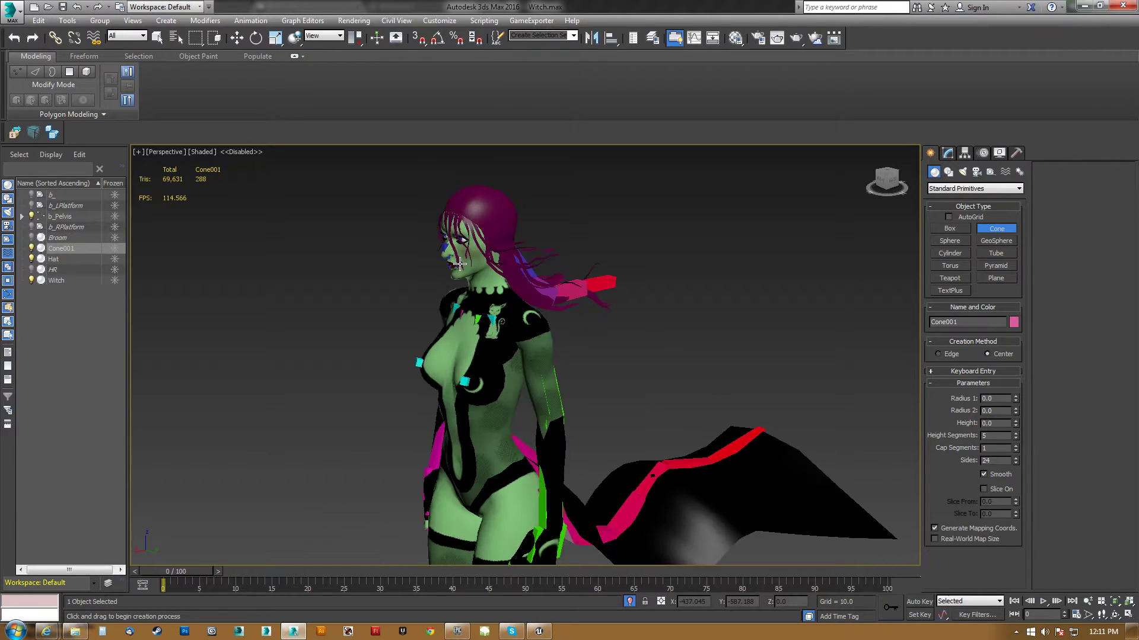
pyautogui.hotkey('alt', 'a')
pyautogui.click(444, 245)
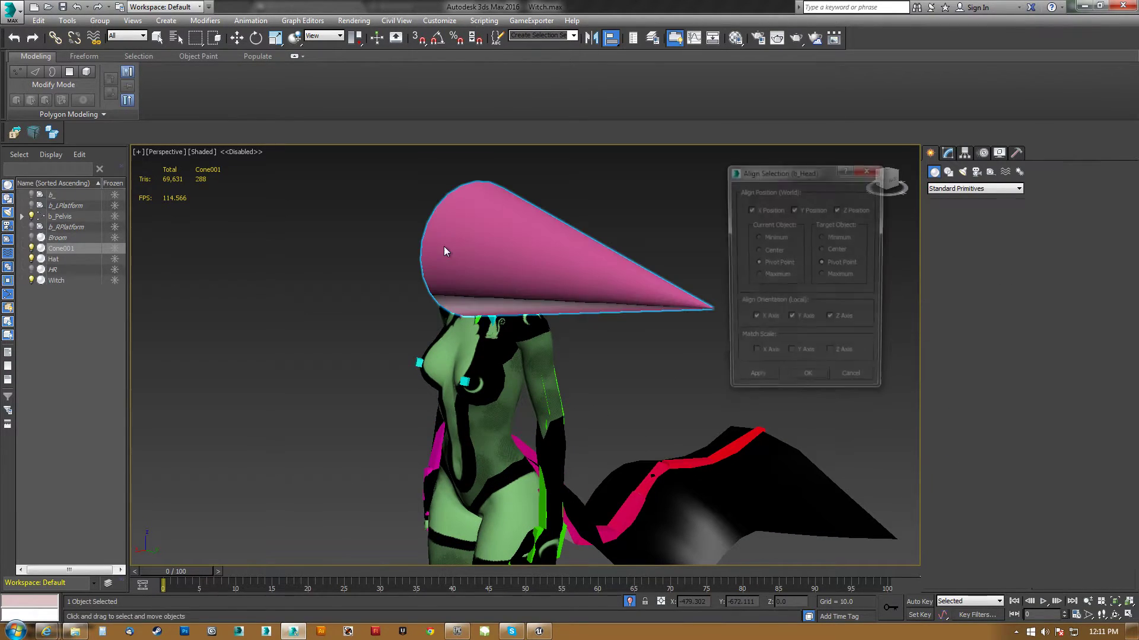
pyautogui.click(813, 380)
pyautogui.keyDown('alt'); pyautogui.moveTo(417, 390); pyautogui.dragTo(632, 316, button='middle'); pyautogui.keyUp('alt')
pyautogui.scroll(5, 632, 315)
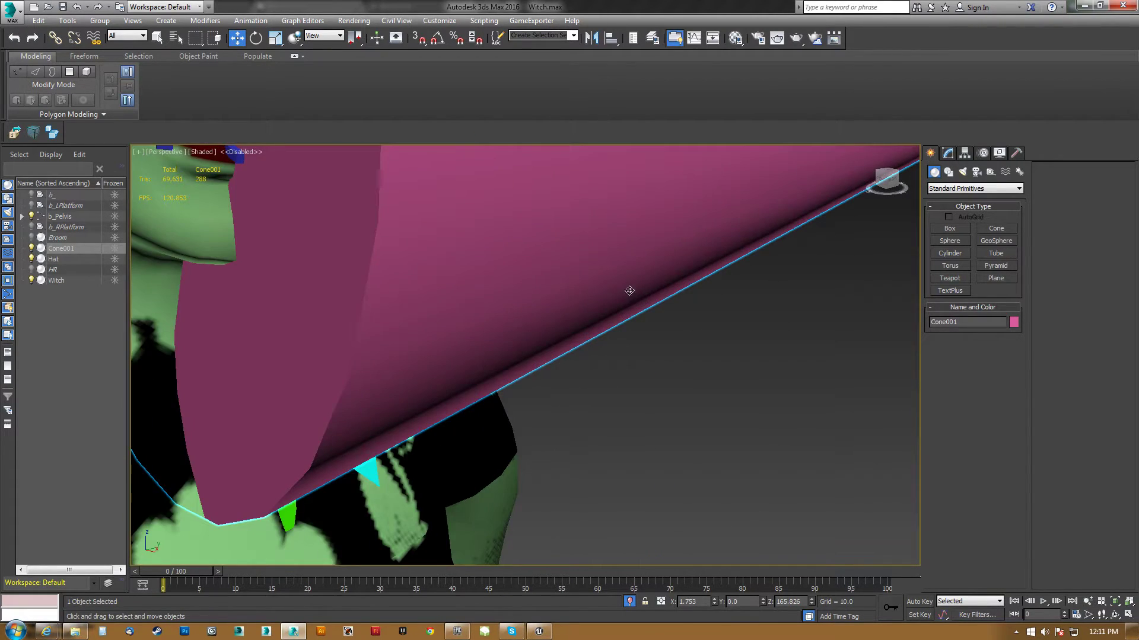
pyautogui.scroll(-4, 630, 293)
pyautogui.scroll(-4, 595, 320)
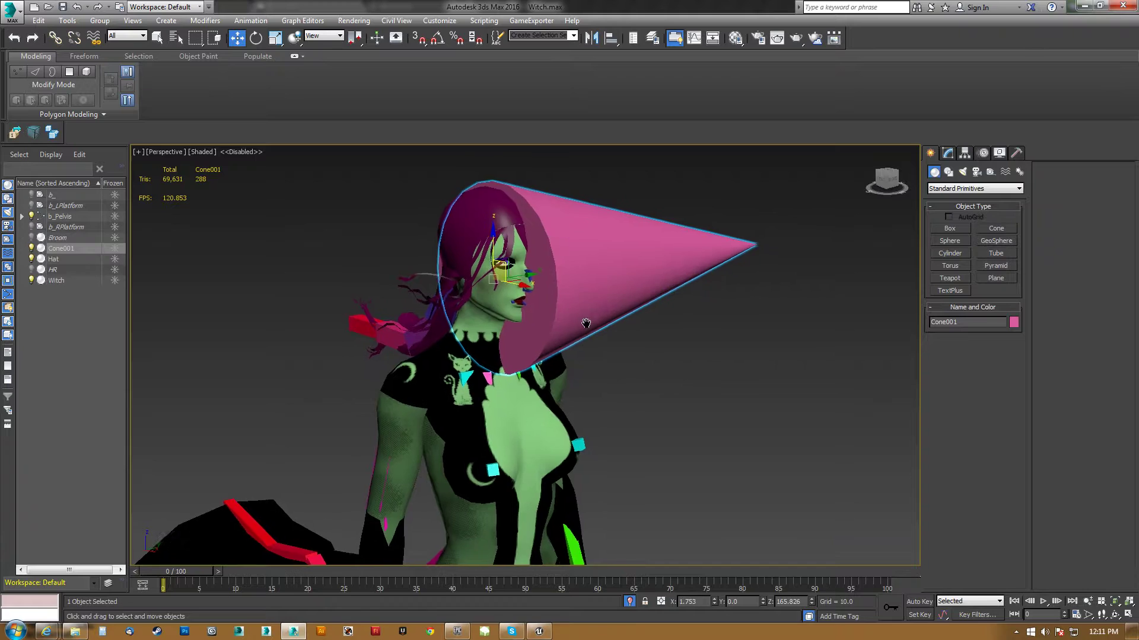
pyautogui.keyDown('alt'); pyautogui.moveTo(595, 320); pyautogui.dragTo(574, 369, button='middle'); pyautogui.keyUp('alt')
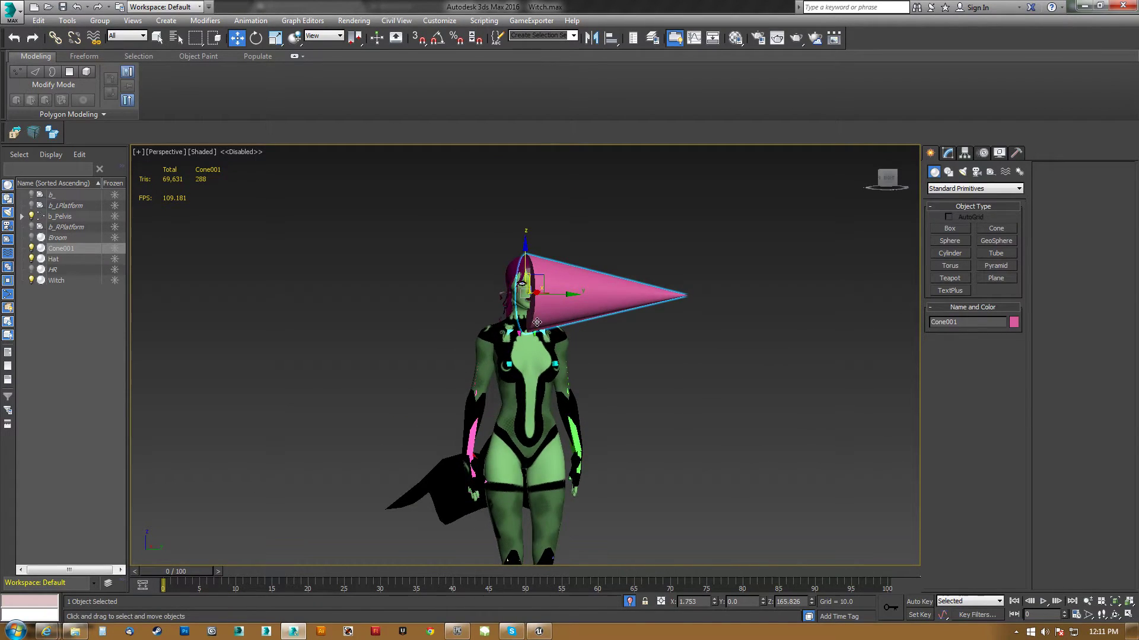
pyautogui.scroll(4, 516, 367)
# Step: Rotate only the cone's geometry 90 degrees about its local Y axis, using angle snap and leaving the pivot in place
pyautogui.press('e')
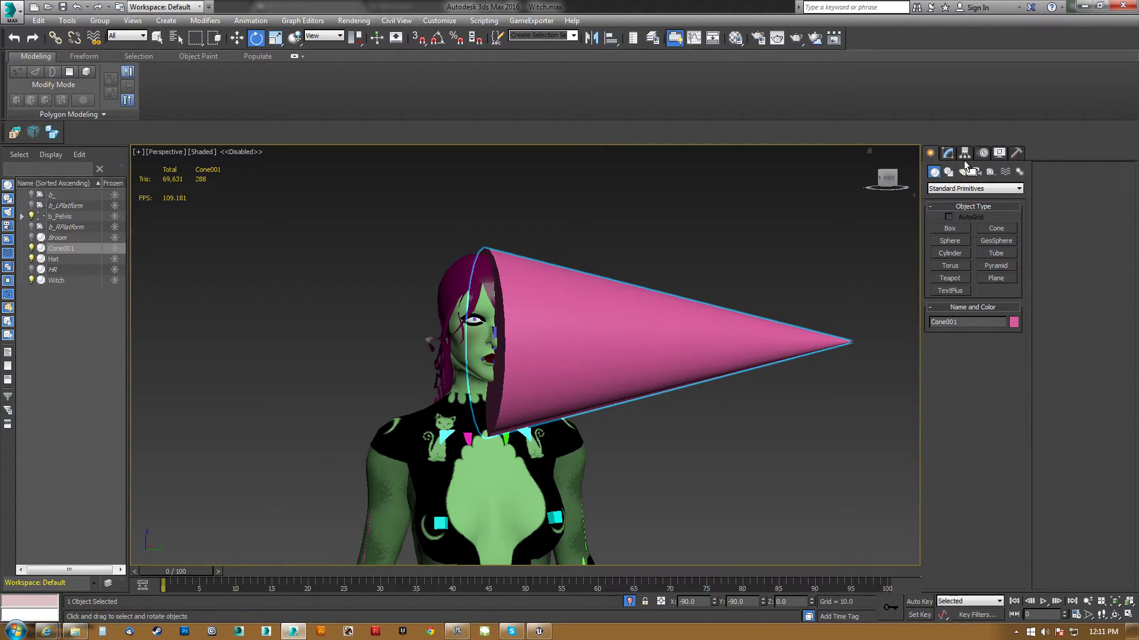
pyautogui.click(964, 154)
pyautogui.click(969, 244)
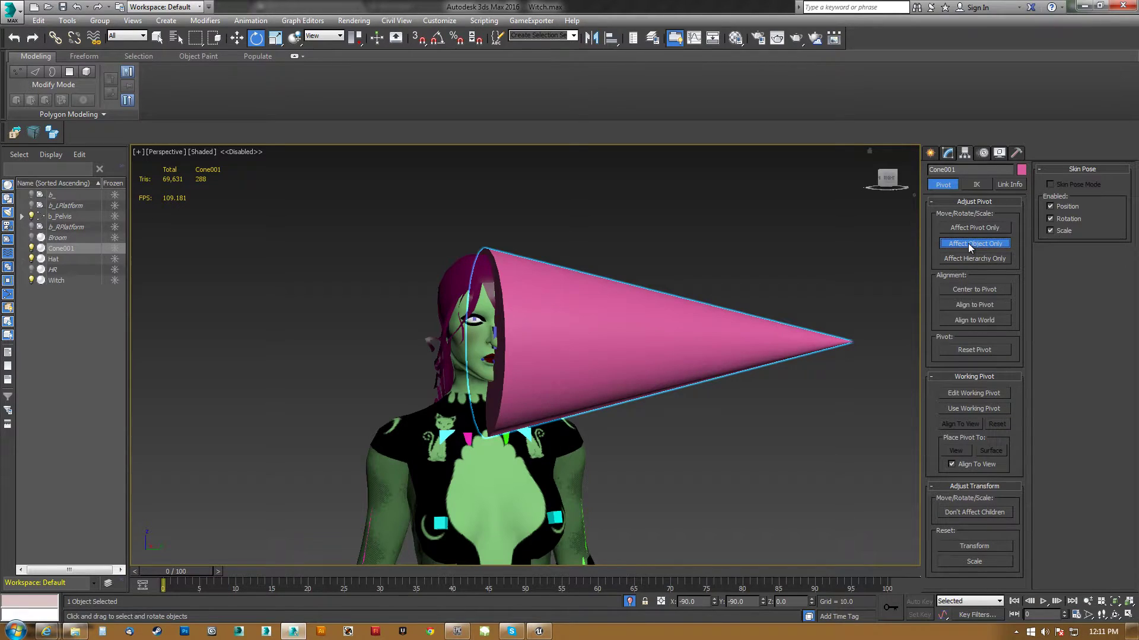
pyautogui.click(332, 35)
pyautogui.click(320, 81)
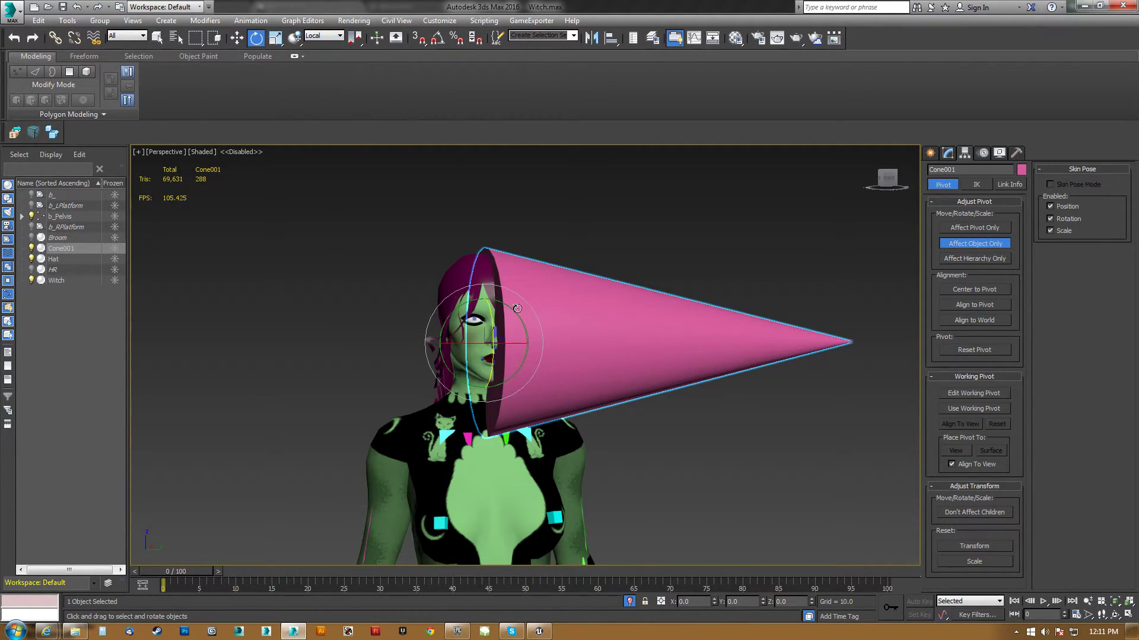
pyautogui.click(437, 39)
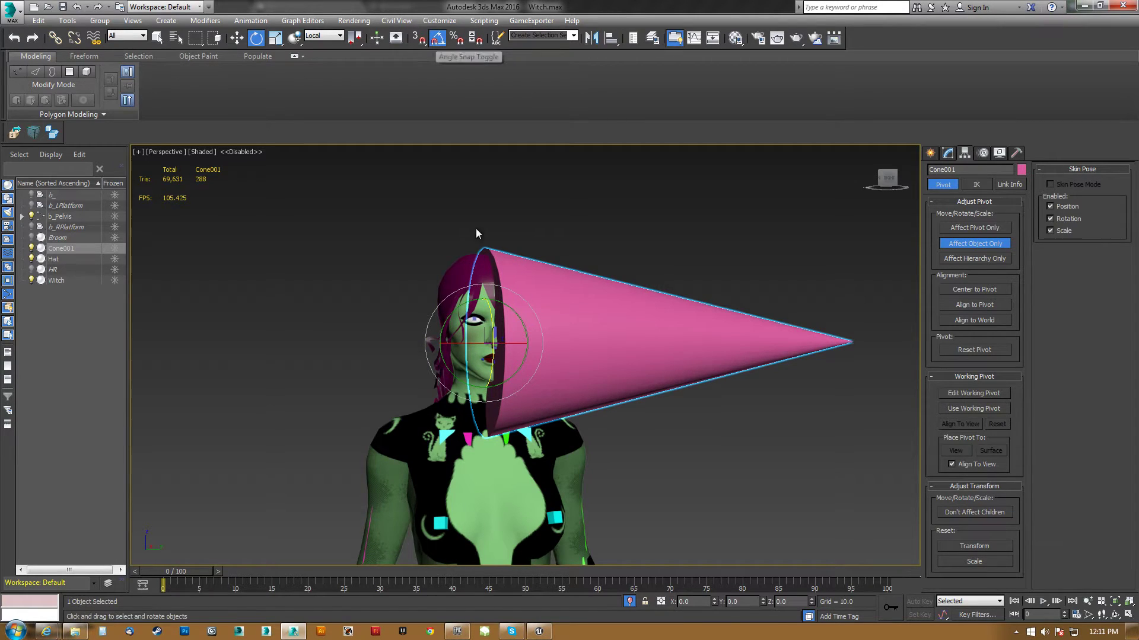
pyautogui.moveTo(458, 308); pyautogui.dragTo(420, 345)
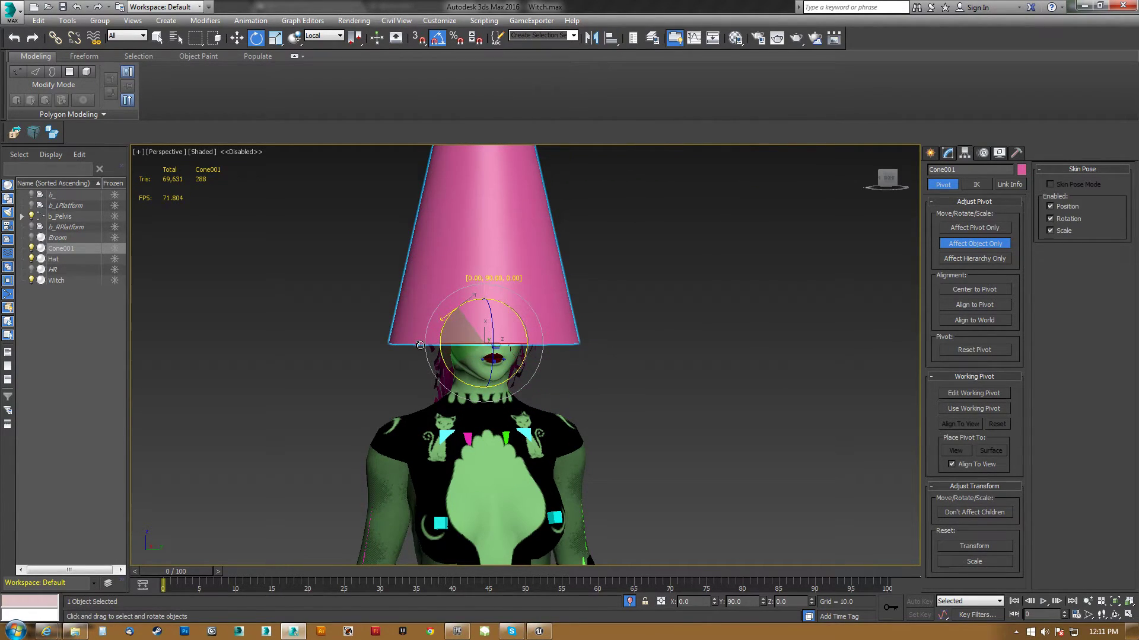
pyautogui.keyDown('alt'); pyautogui.moveTo(419, 345); pyautogui.dragTo(332, 332, button='middle'); pyautogui.keyUp('alt')
pyautogui.scroll(4, 333, 332)
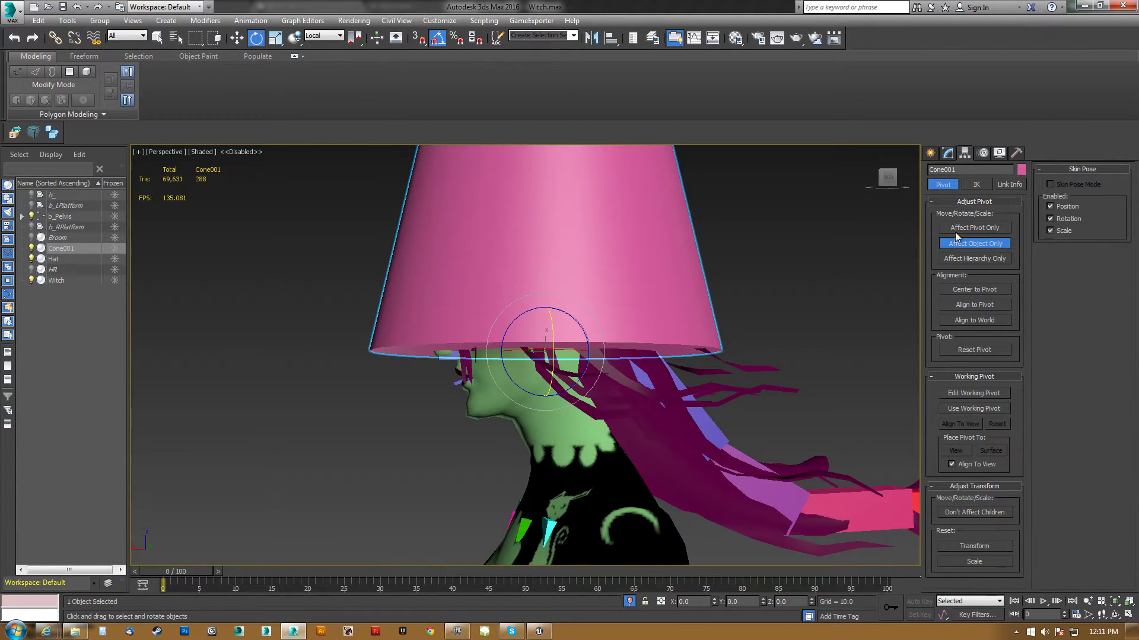
# Step: Raise the cone's geometry above its pivot and check how it sits over the witch's head
pyautogui.press('w')
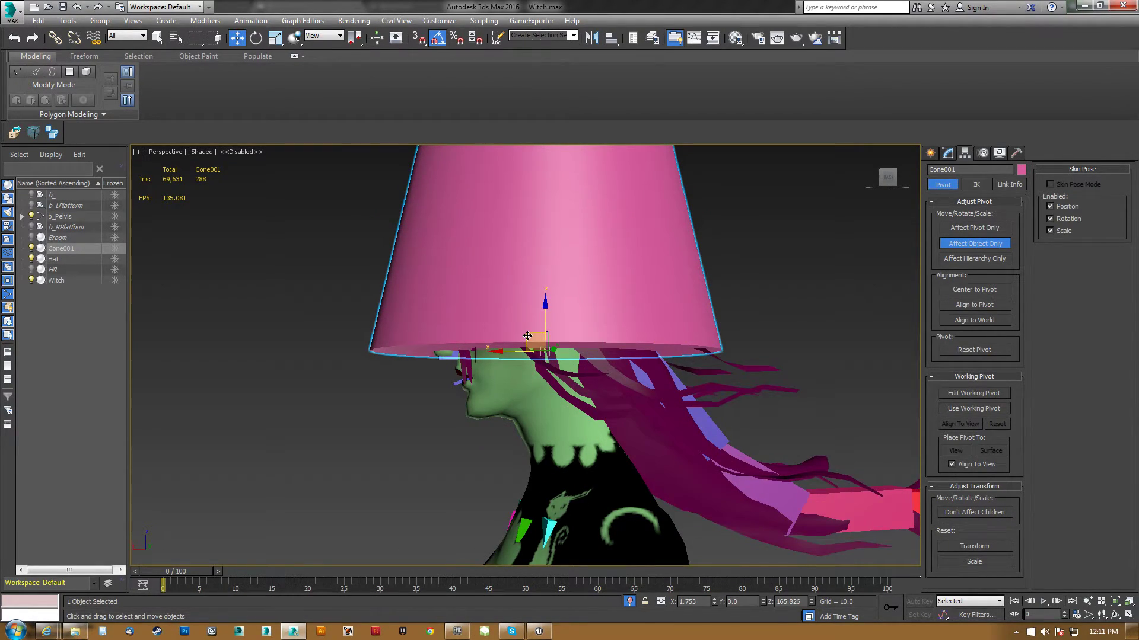
pyautogui.moveTo(532, 325); pyautogui.dragTo(531, 274)
pyautogui.keyDown('alt'); pyautogui.moveTo(531, 274); pyautogui.dragTo(602, 305, button='middle'); pyautogui.keyUp('alt')
pyautogui.press('z')
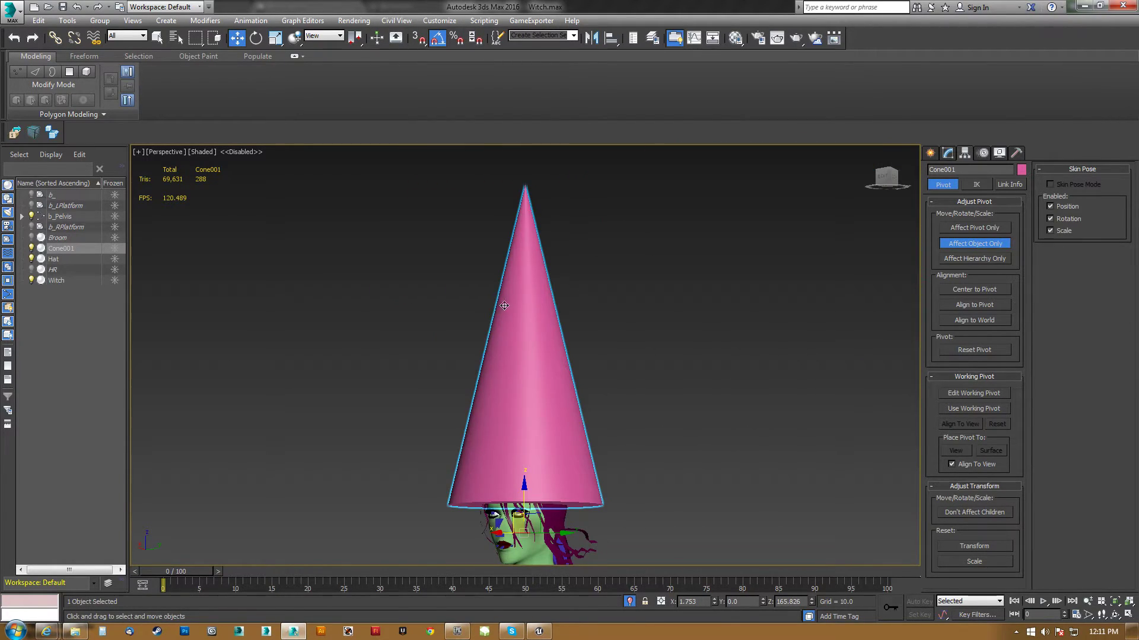
pyautogui.scroll(-4, 550, 422)
pyautogui.moveTo(551, 422); pyautogui.dragTo(541, 255, button='middle')
pyautogui.moveTo(563, 465); pyautogui.dragTo(435, 495, button='middle')
pyautogui.scroll(5, 421, 364)
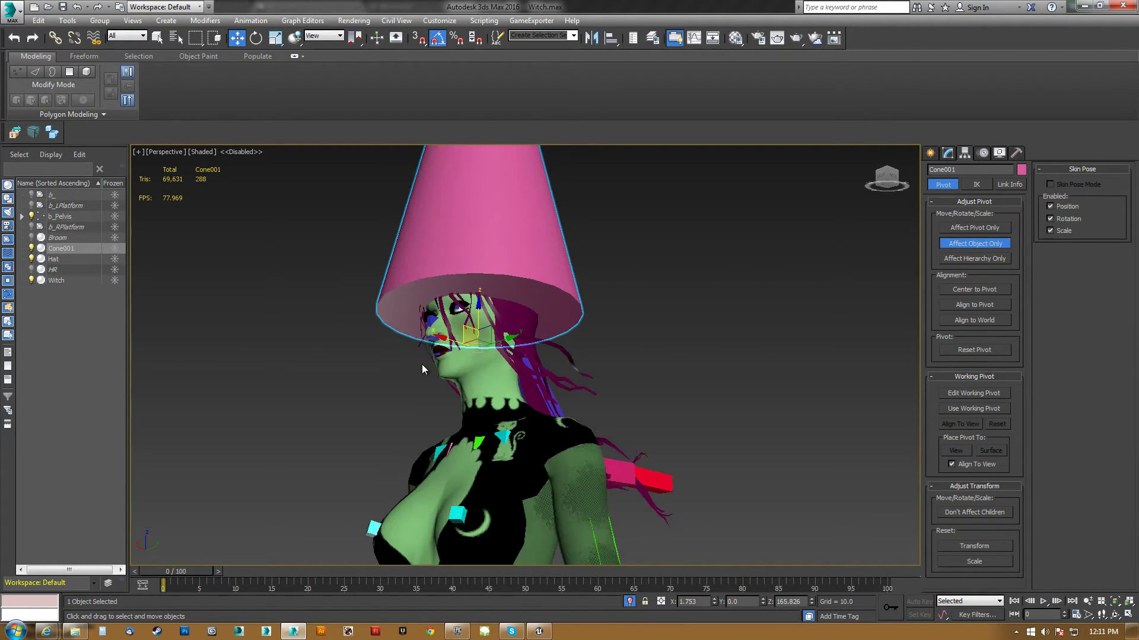
pyautogui.moveTo(476, 315); pyautogui.dragTo(464, 356, button='middle')
pyautogui.scroll(2, 463, 354)
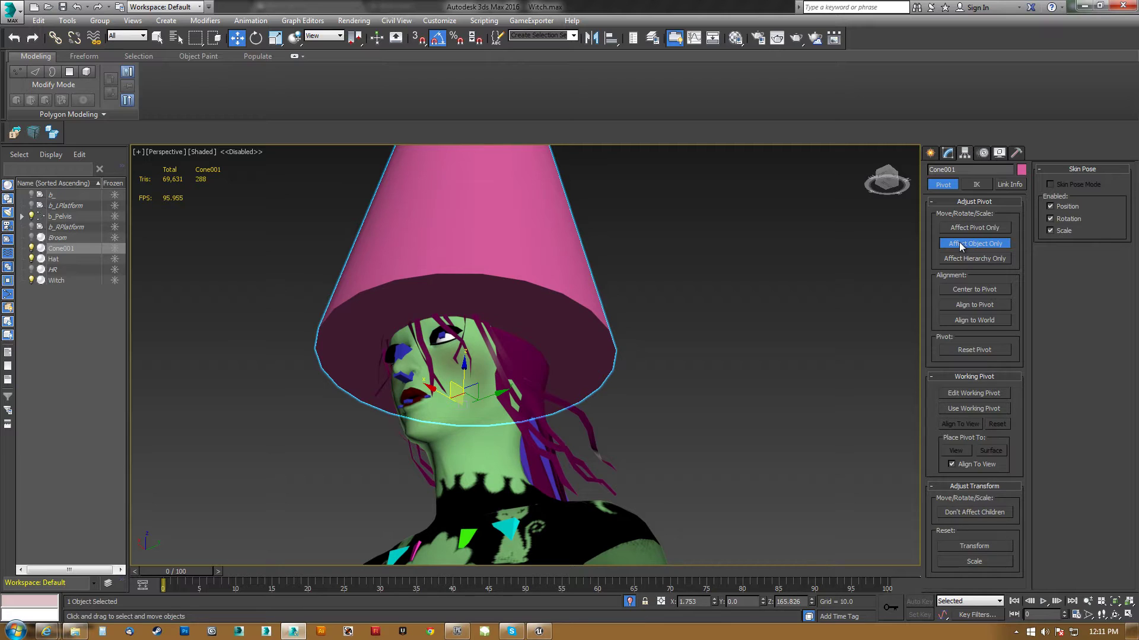
# Step: Undo the object-only move and rotation of the pink cone
pyautogui.hotkey('ctrl', 'z')
pyautogui.hotkey('ctrl', 'z')
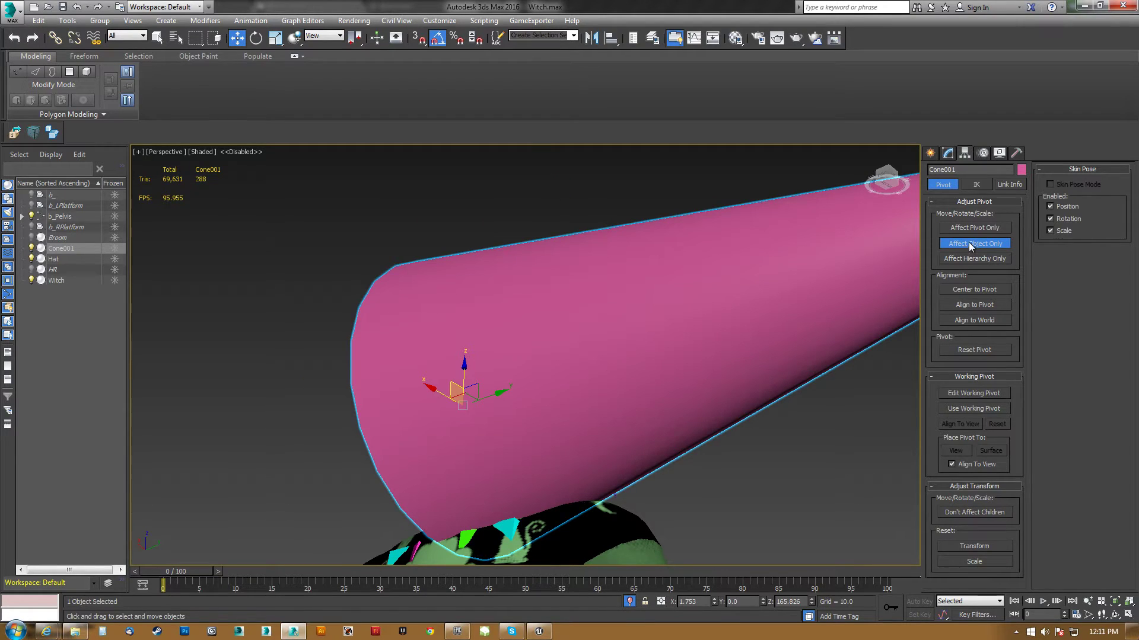
pyautogui.moveTo(779, 316); pyautogui.dragTo(774, 291, button='middle')
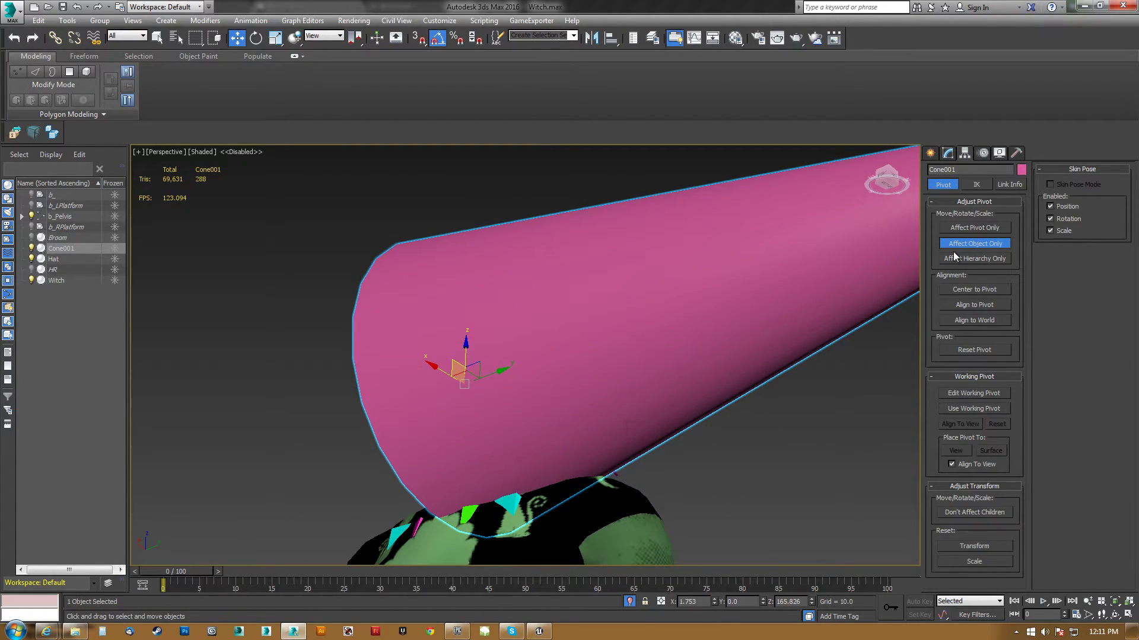
pyautogui.moveTo(604, 383); pyautogui.dragTo(534, 436, button='middle')
pyautogui.scroll(-10, 562, 368)
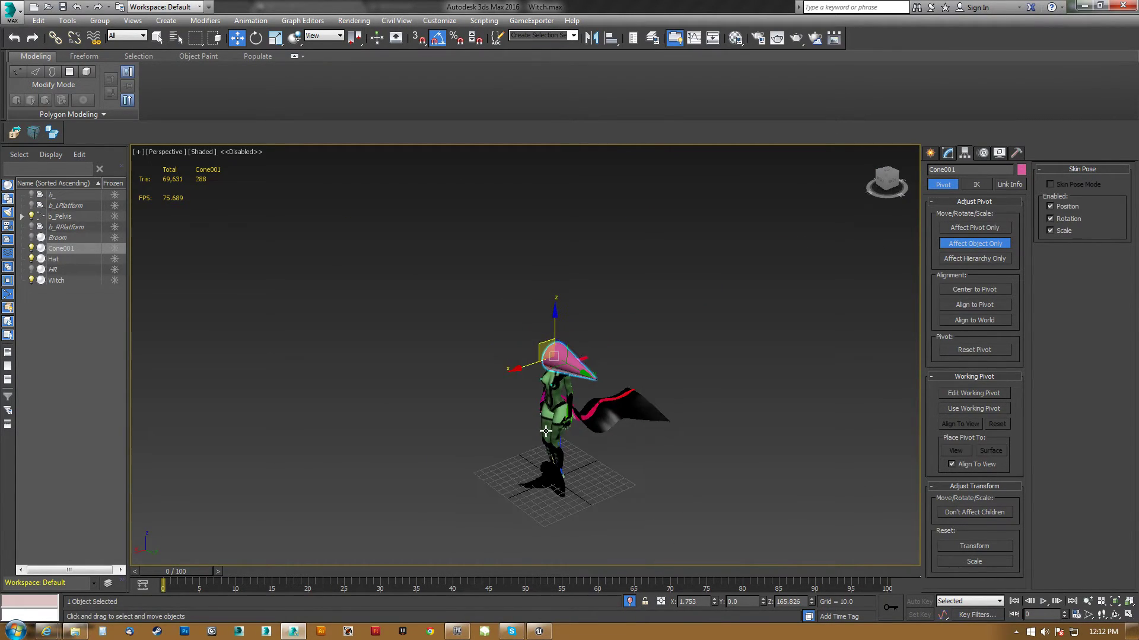
# Step: Turn off Affect Object Only and delete the pink cone
pyautogui.click(995, 244)
pyautogui.moveTo(639, 409); pyautogui.dragTo(618, 363, button='middle')
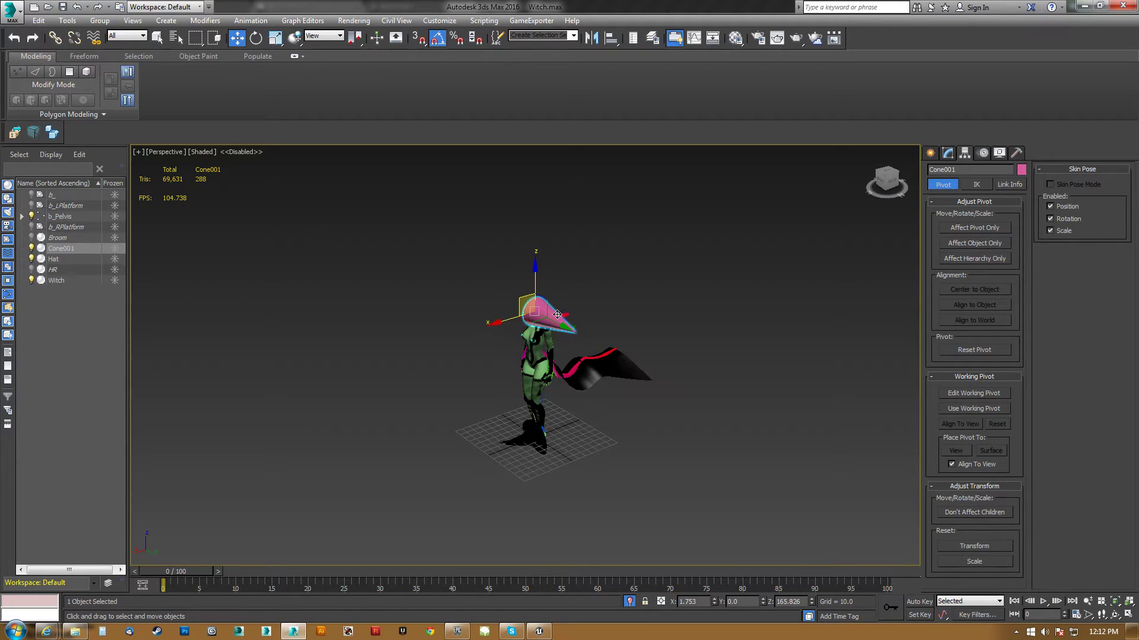
pyautogui.press('Delete')
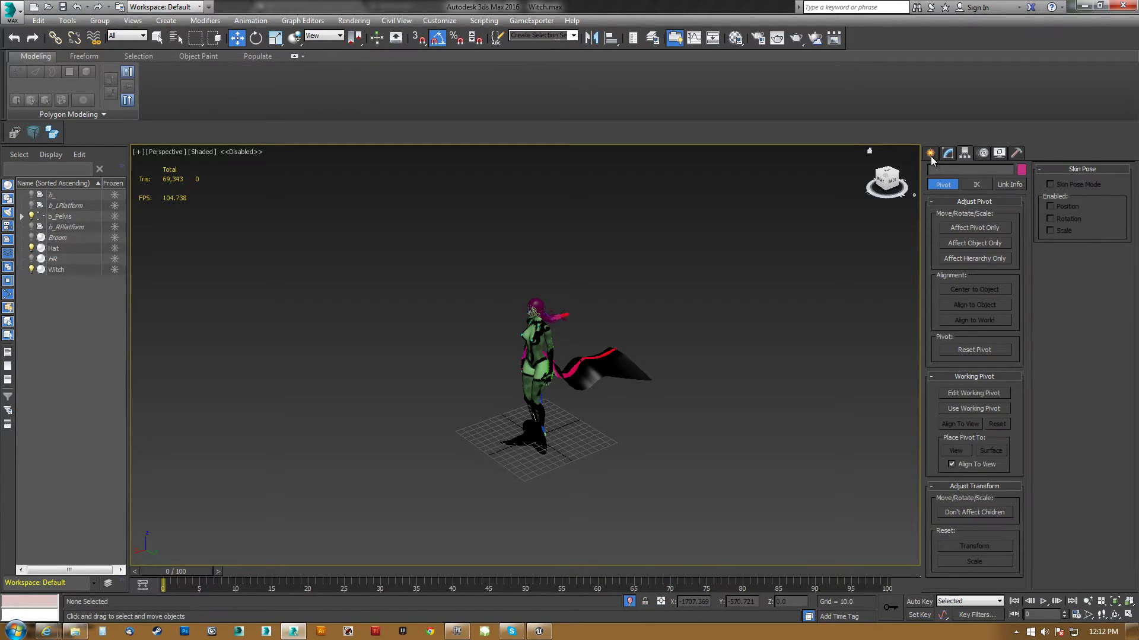
# Step: Create a new pointed cone beside the witch, with a base radius of about 22 and a height of about 53.8
pyautogui.click(931, 154)
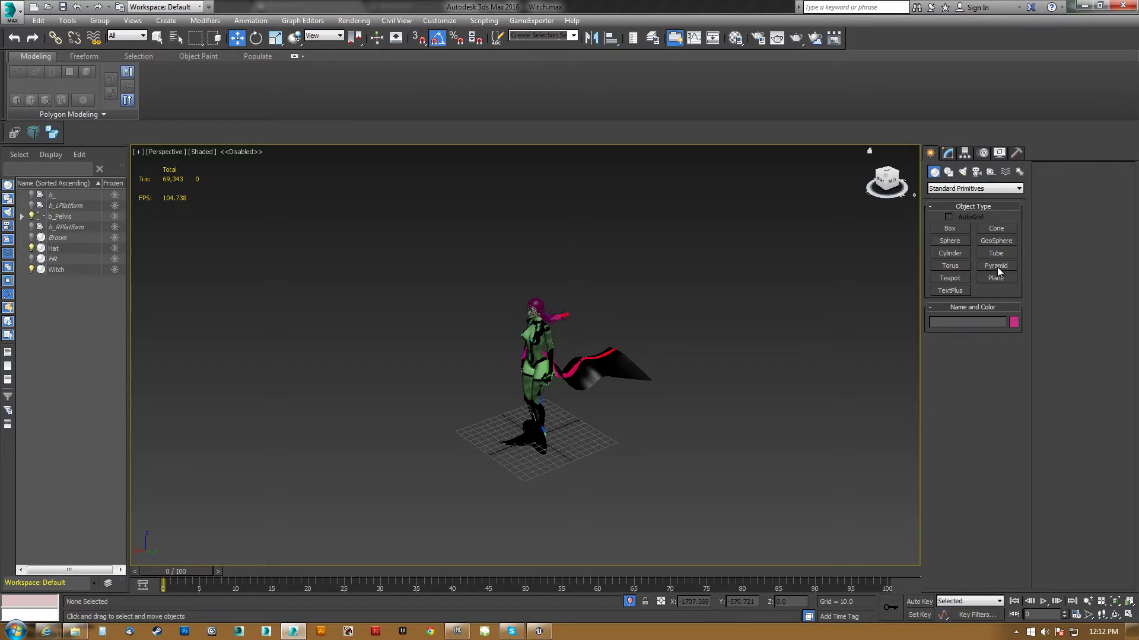
pyautogui.click(996, 230)
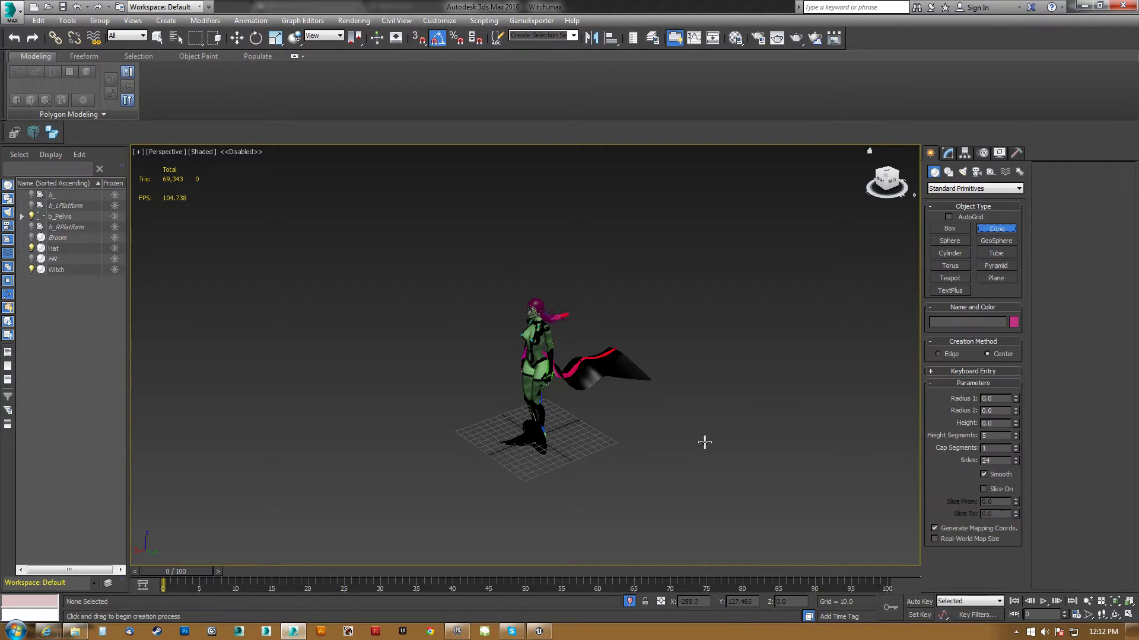
pyautogui.moveTo(582, 471); pyautogui.dragTo(584, 460)
pyautogui.click(585, 412)
pyautogui.click(589, 456)
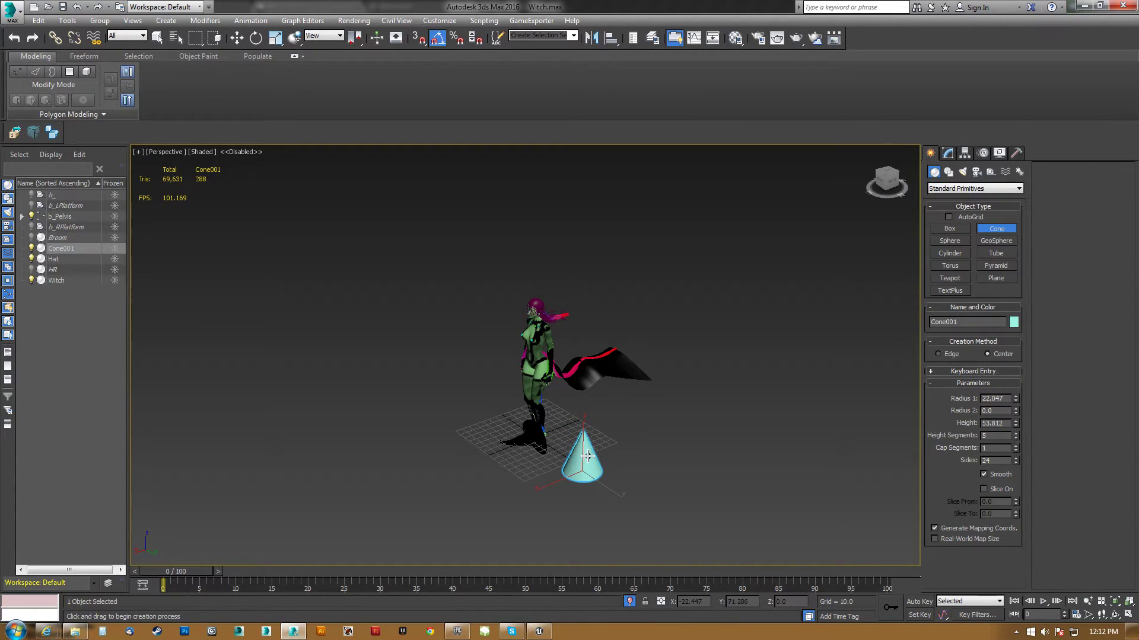
# Step: Move the new cone onto the witch's head, at about X 0.2, Y 0.6, Z 173.5
pyautogui.keyDown('alt'); pyautogui.moveTo(588, 460); pyautogui.dragTo(657, 427, button='middle'); pyautogui.keyUp('alt')
pyautogui.press('w')
pyautogui.moveTo(600, 458); pyautogui.dragTo(511, 285)
pyautogui.press('z')
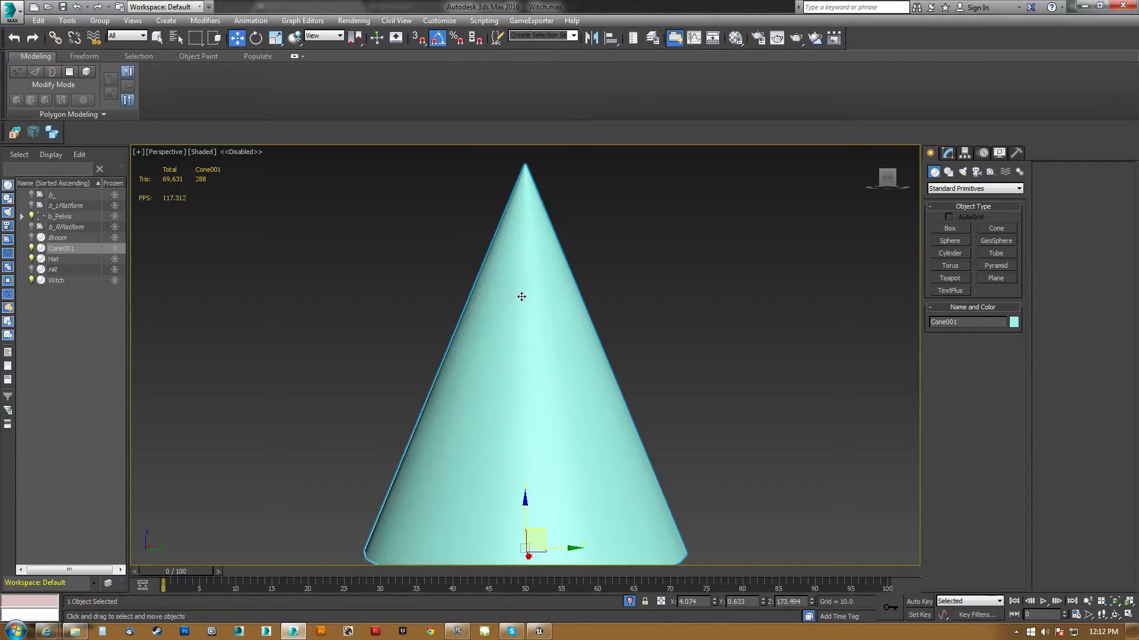
pyautogui.keyDown('alt'); pyautogui.moveTo(521, 297); pyautogui.dragTo(441, 349, button='middle'); pyautogui.keyUp('alt')
pyautogui.moveTo(441, 349); pyautogui.dragTo(332, 201, button='middle')
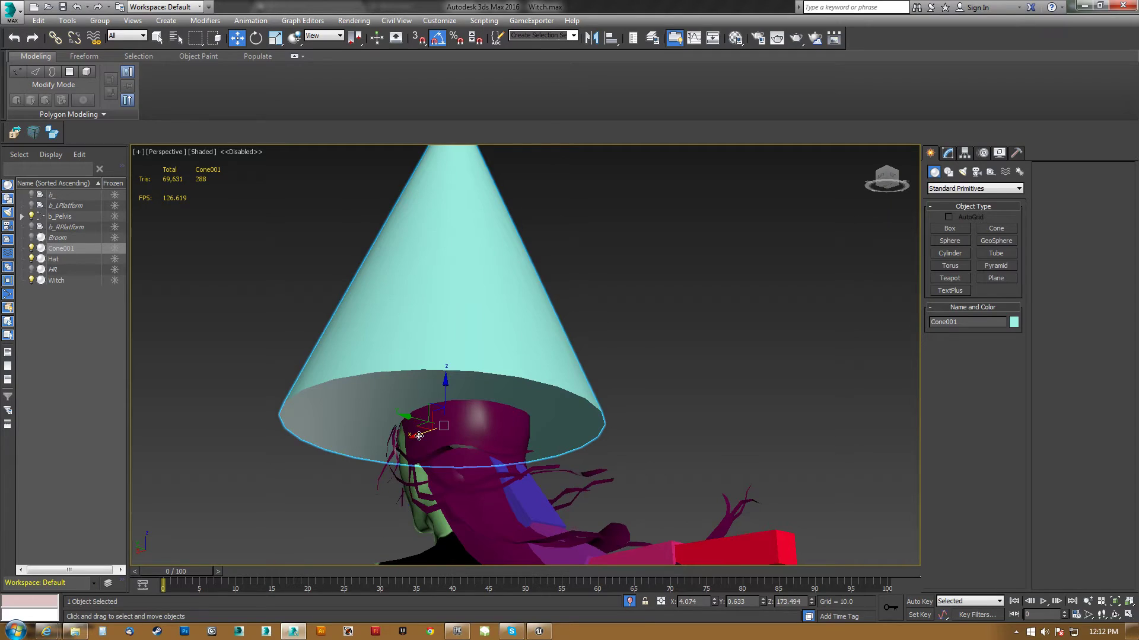
pyautogui.moveTo(422, 435); pyautogui.dragTo(440, 428)
pyautogui.keyDown('alt'); pyautogui.moveTo(441, 428); pyautogui.dragTo(433, 400, button='middle'); pyautogui.keyUp('alt')
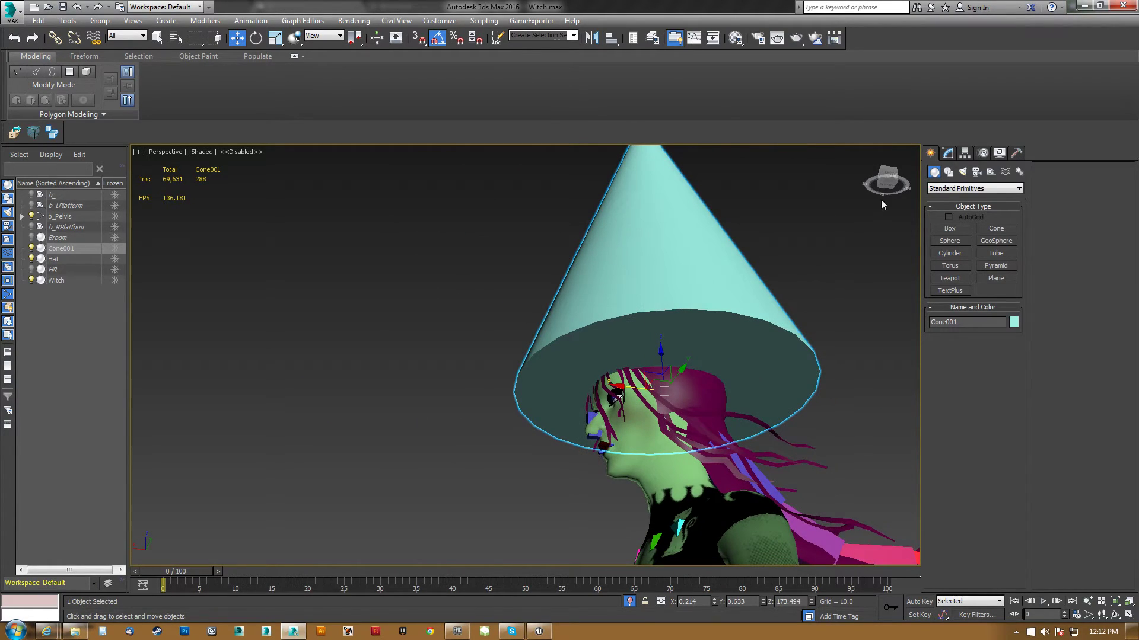
# Step: Reduce the cone's Radius 1 to about 11.9 and shift it along X to about 1.26 to fit the head
pyautogui.click(947, 153)
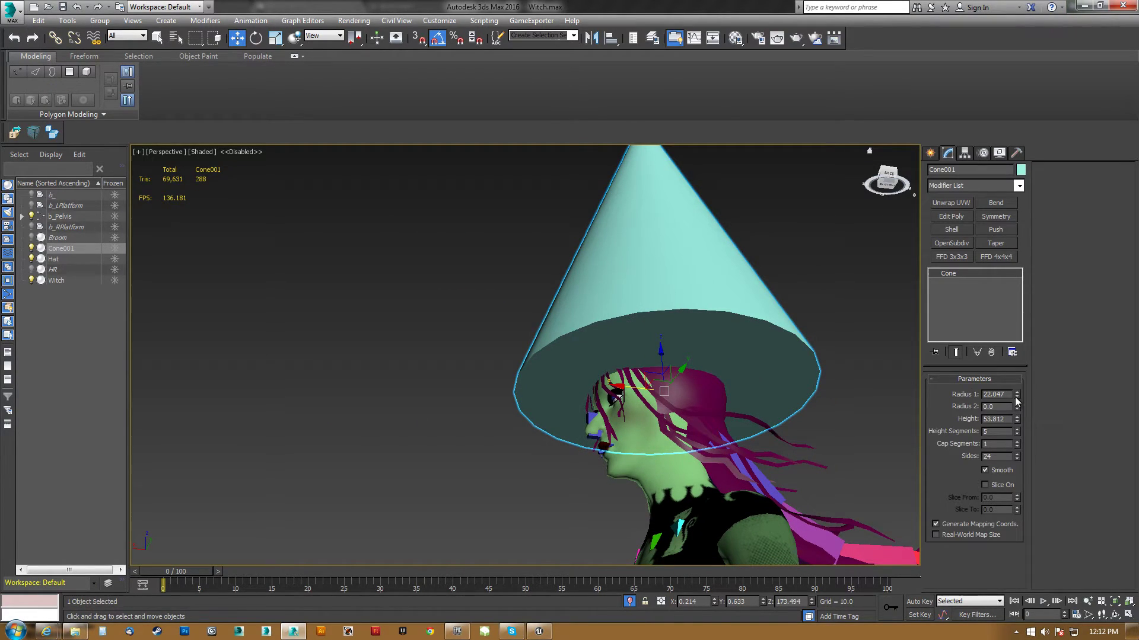
pyautogui.moveTo(1017, 394); pyautogui.dragTo(1014, 420)
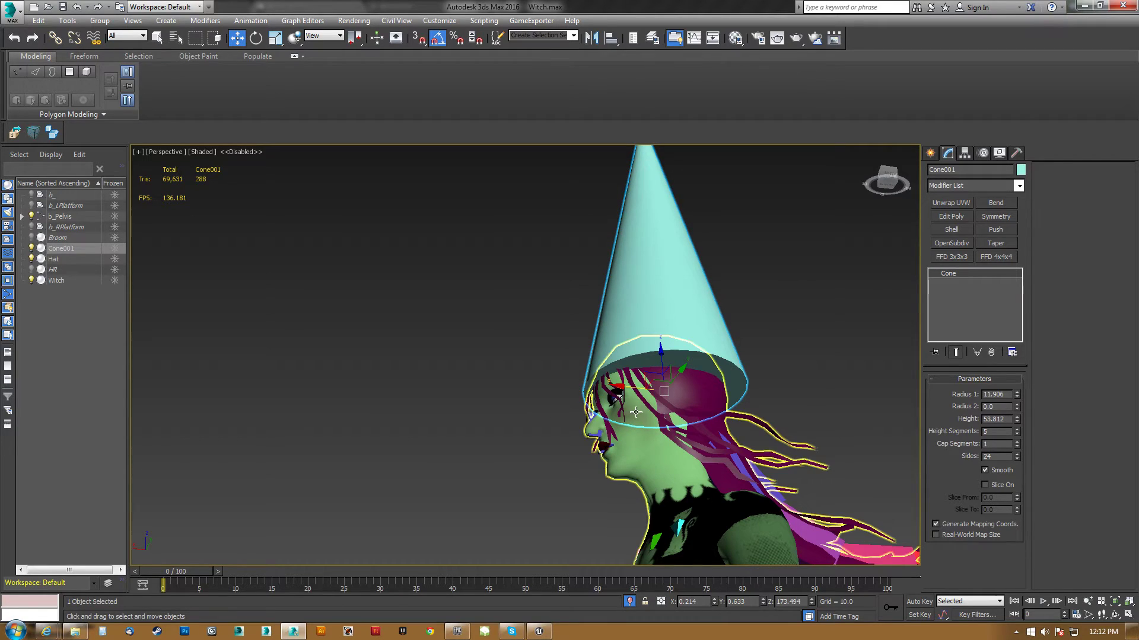
pyautogui.moveTo(633, 387); pyautogui.dragTo(624, 386)
pyautogui.keyDown('alt'); pyautogui.moveTo(624, 387); pyautogui.dragTo(529, 295, button='middle'); pyautogui.keyUp('alt')
pyautogui.moveTo(530, 295); pyautogui.dragTo(536, 275, button='middle')
pyautogui.scroll(3, 509, 375)
pyautogui.keyDown('alt'); pyautogui.moveTo(559, 372); pyautogui.dragTo(477, 317, button='middle'); pyautogui.keyUp('alt')
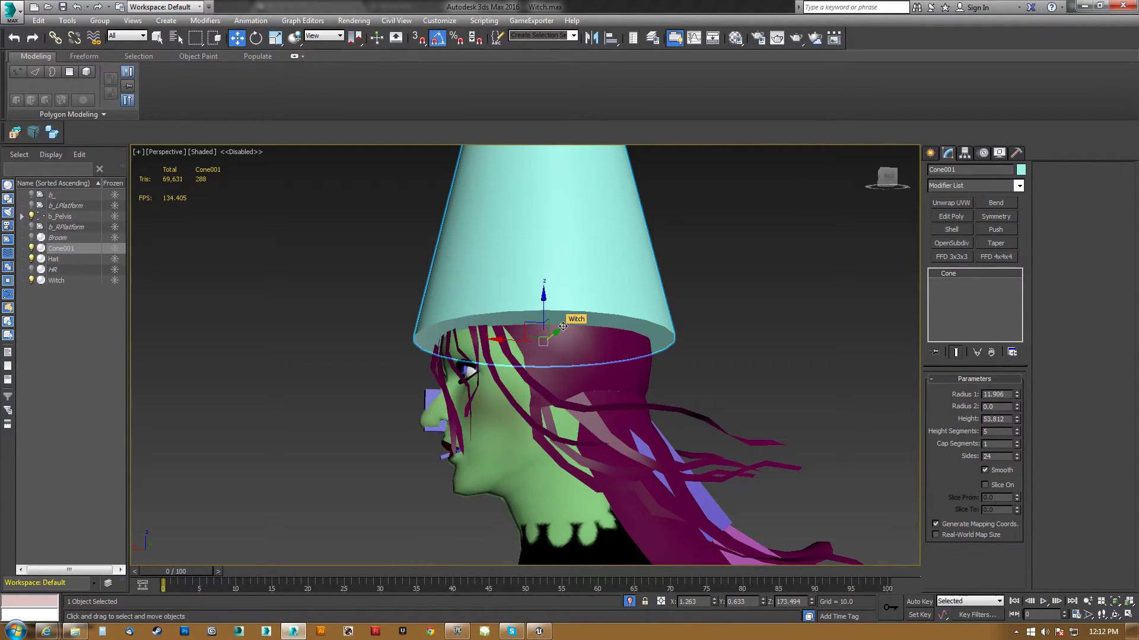
# Step: Align only the cone's pivot to the b_Head bone in position and orientation, and set the reference coordinate system to Local
pyautogui.click(965, 153)
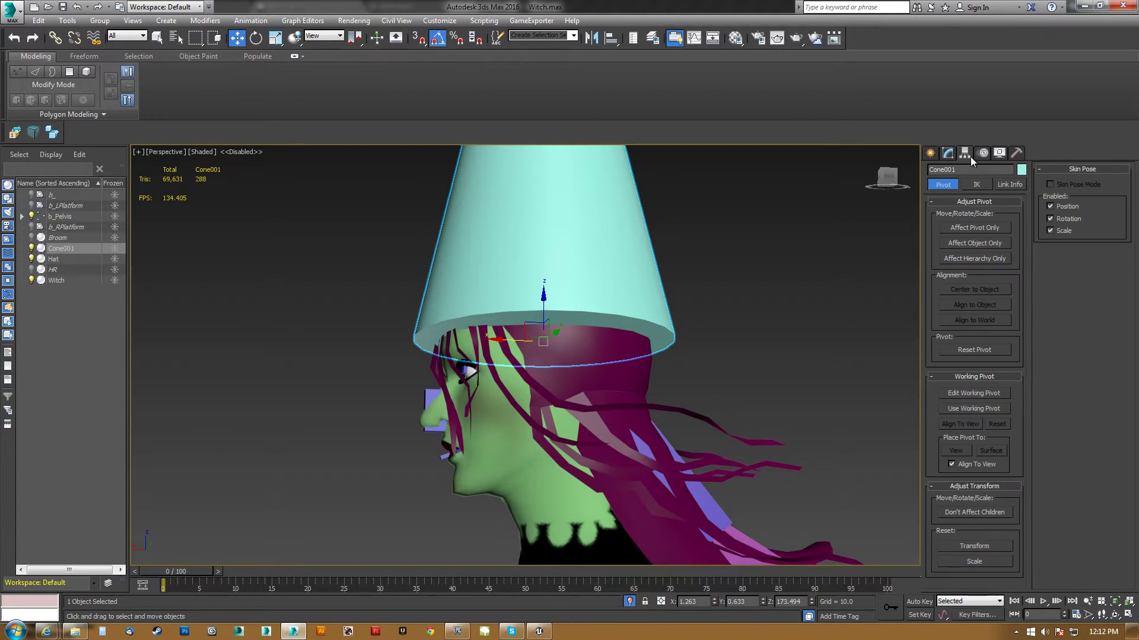
pyautogui.click(978, 227)
pyautogui.hotkey('alt', 'a')
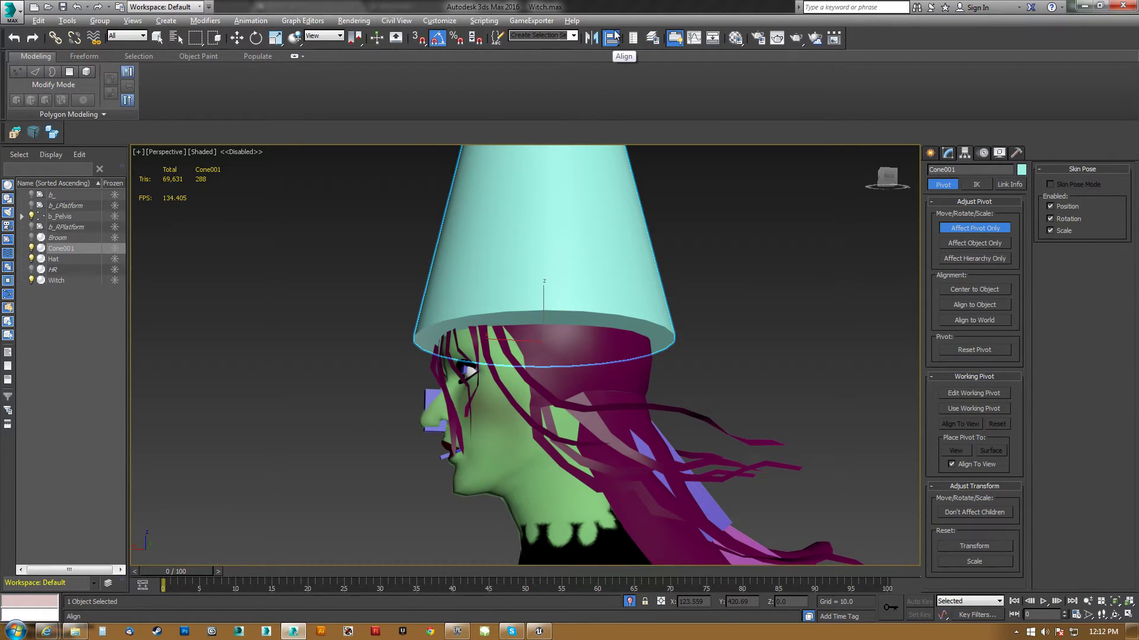
pyautogui.click(431, 395)
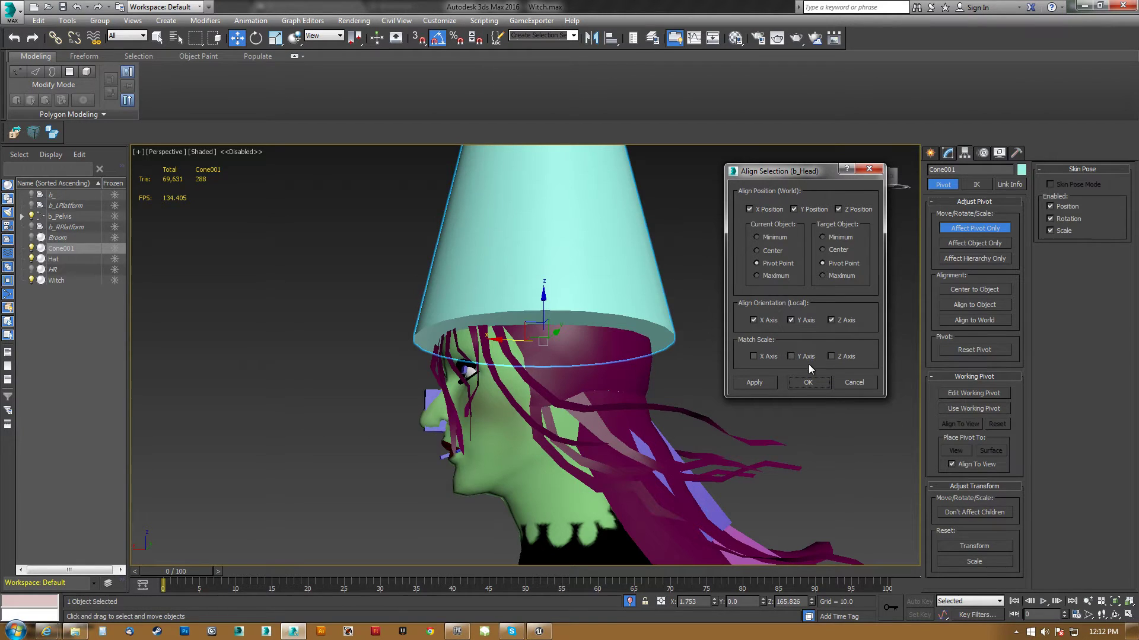
pyautogui.click(804, 382)
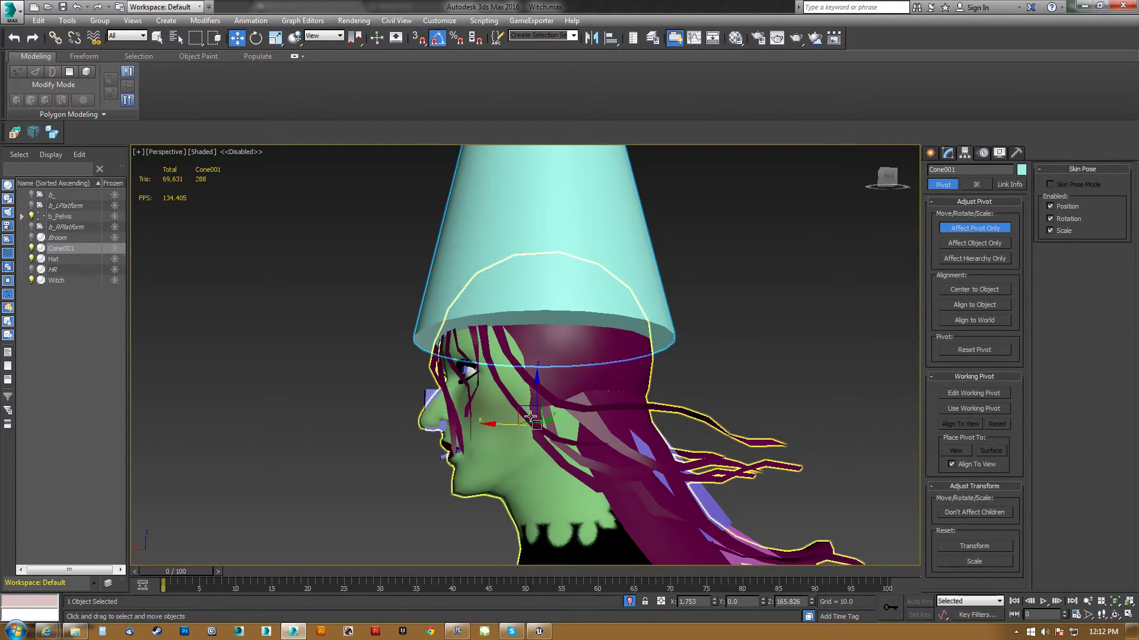
pyautogui.keyDown('alt'); pyautogui.moveTo(530, 417); pyautogui.dragTo(608, 416, button='middle'); pyautogui.keyUp('alt')
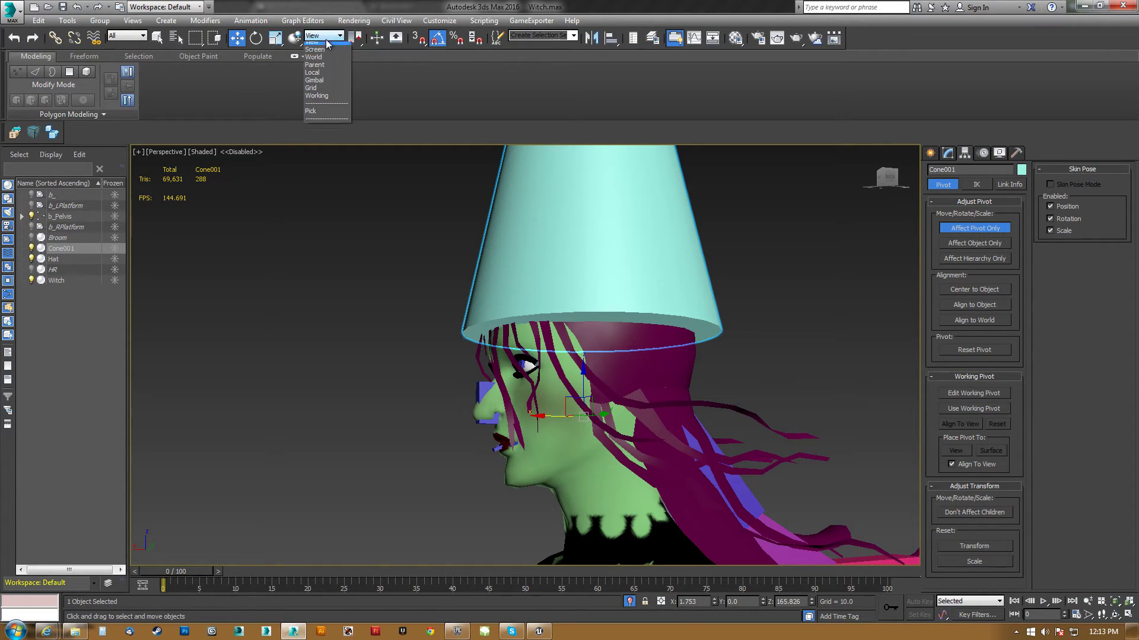
pyautogui.click(314, 73)
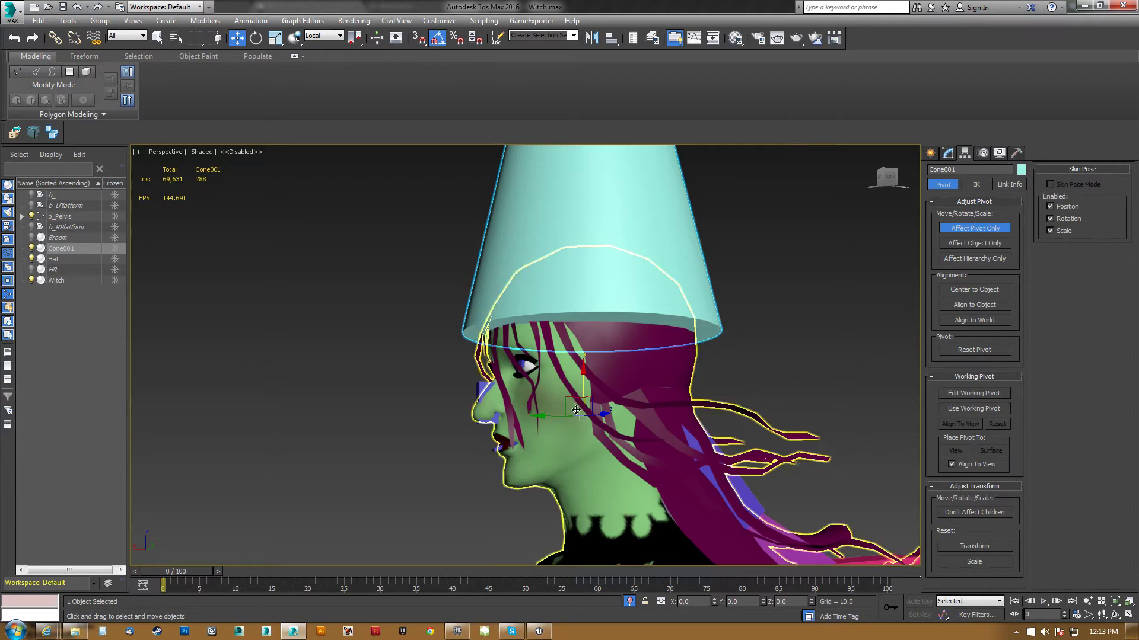
# Step: Inspect the cone's pivot inside the witch's head and select the b_Head bone to compare its axes
pyautogui.keyDown('alt'); pyautogui.moveTo(580, 410); pyautogui.dragTo(488, 372, button='middle'); pyautogui.keyUp('alt')
pyautogui.scroll(3, 488, 372)
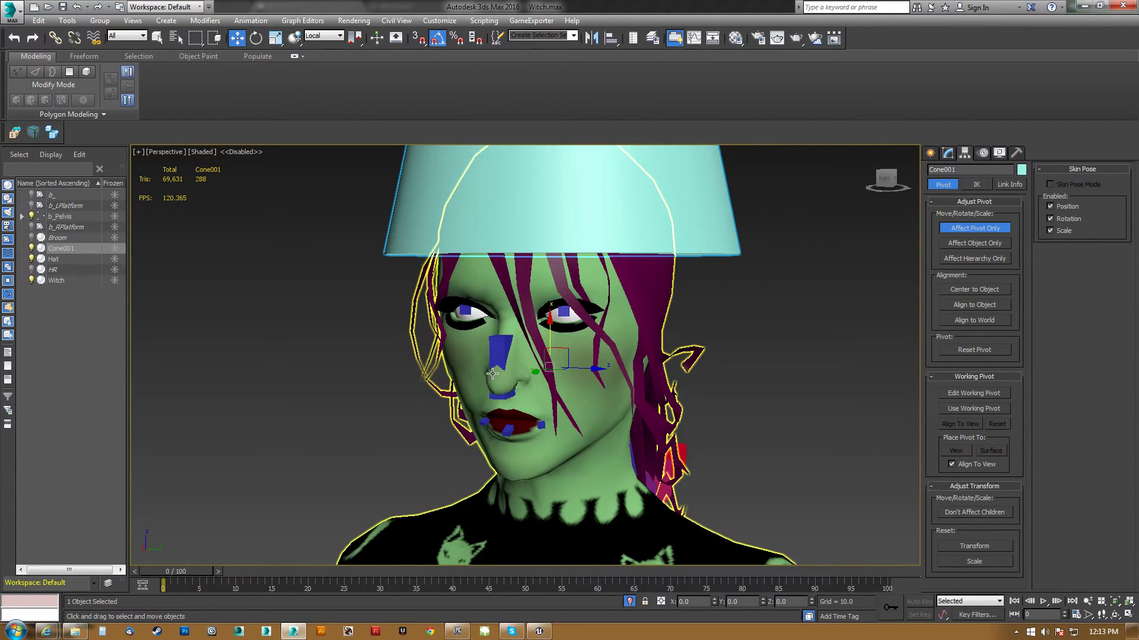
pyautogui.moveTo(562, 355); pyautogui.dragTo(544, 362, button='middle')
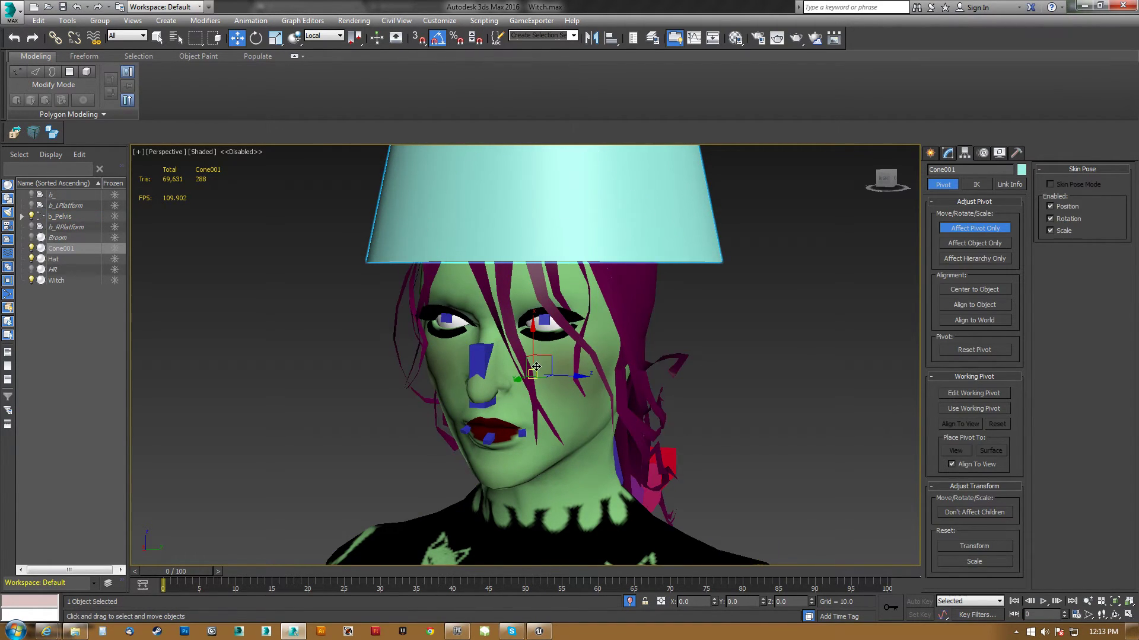
pyautogui.scroll(-3, 537, 366)
pyautogui.click(481, 367)
pyautogui.scroll(-3, 480, 318)
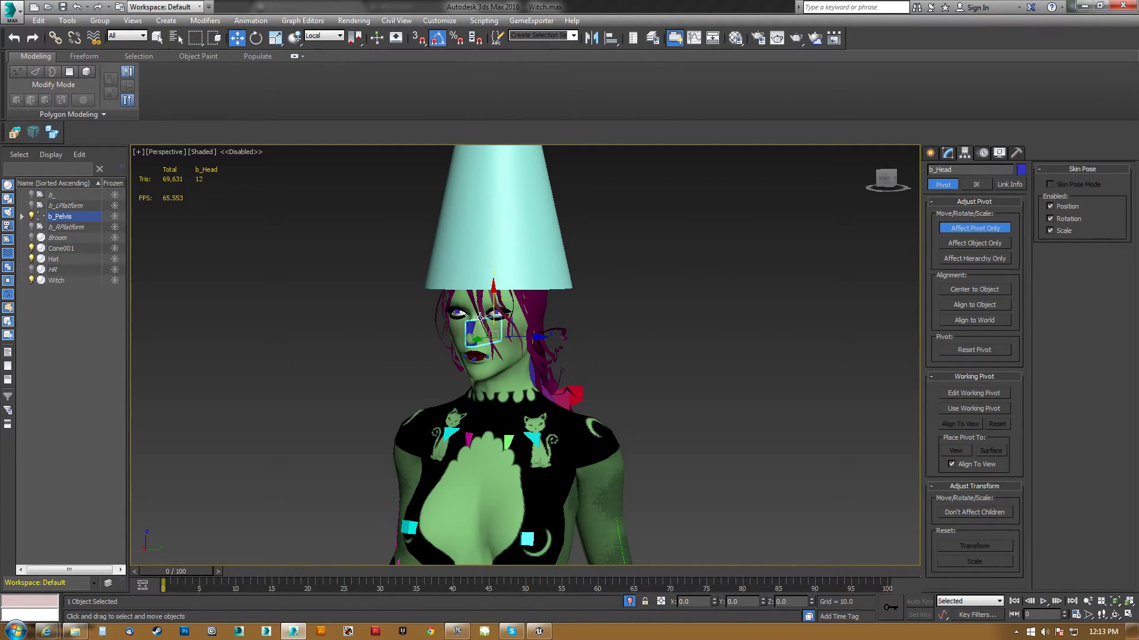
# Step: Reselect the cone and turn off Affect Pivot Only
pyautogui.click(531, 267)
pyautogui.scroll(1, 561, 303)
pyautogui.click(968, 231)
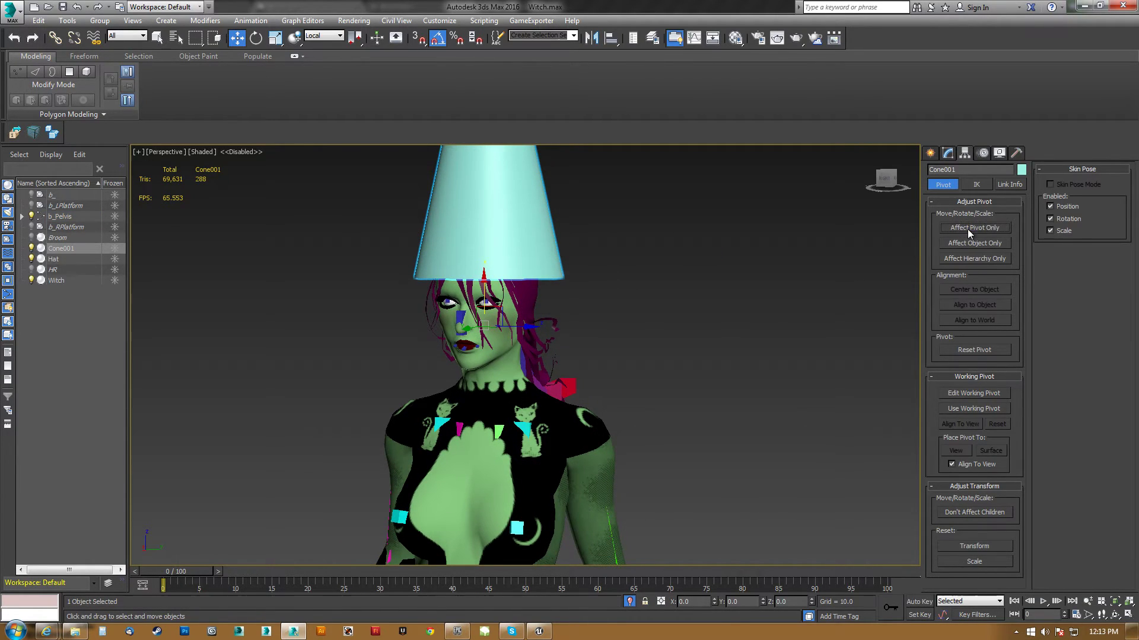
pyautogui.scroll(-4, 637, 413)
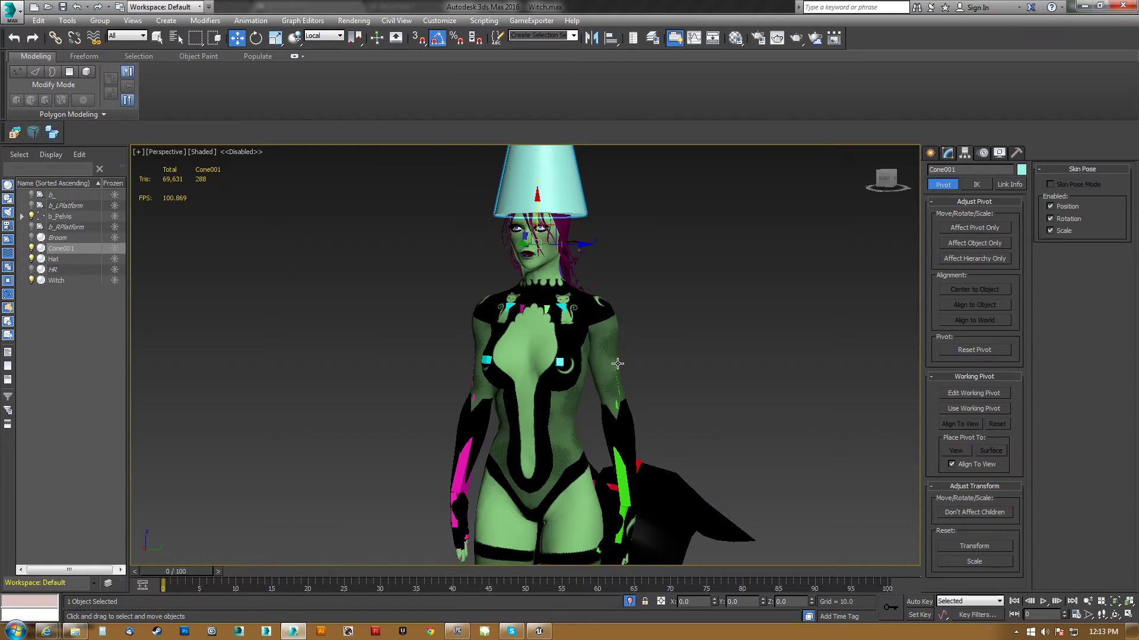
# Step: Switch the cone's reference coordinate system from Local to View and finally to World
pyautogui.click(336, 36)
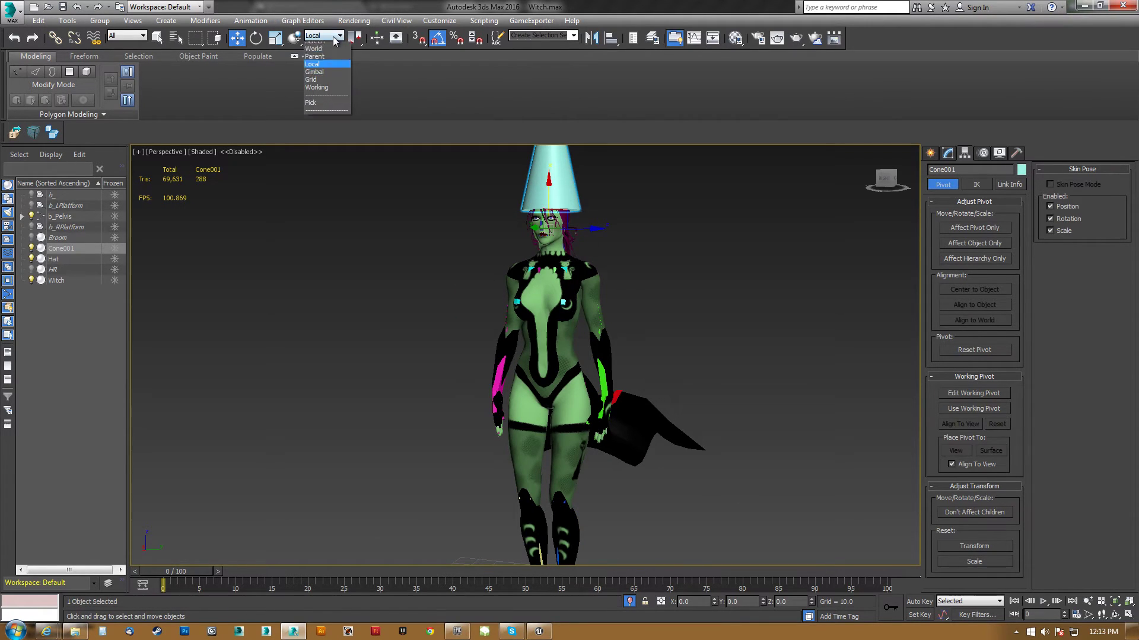
pyautogui.click(400, 223)
pyautogui.keyDown('alt'); pyautogui.moveTo(537, 266); pyautogui.dragTo(506, 313, button='middle'); pyautogui.keyUp('alt')
pyautogui.scroll(7, 502, 280)
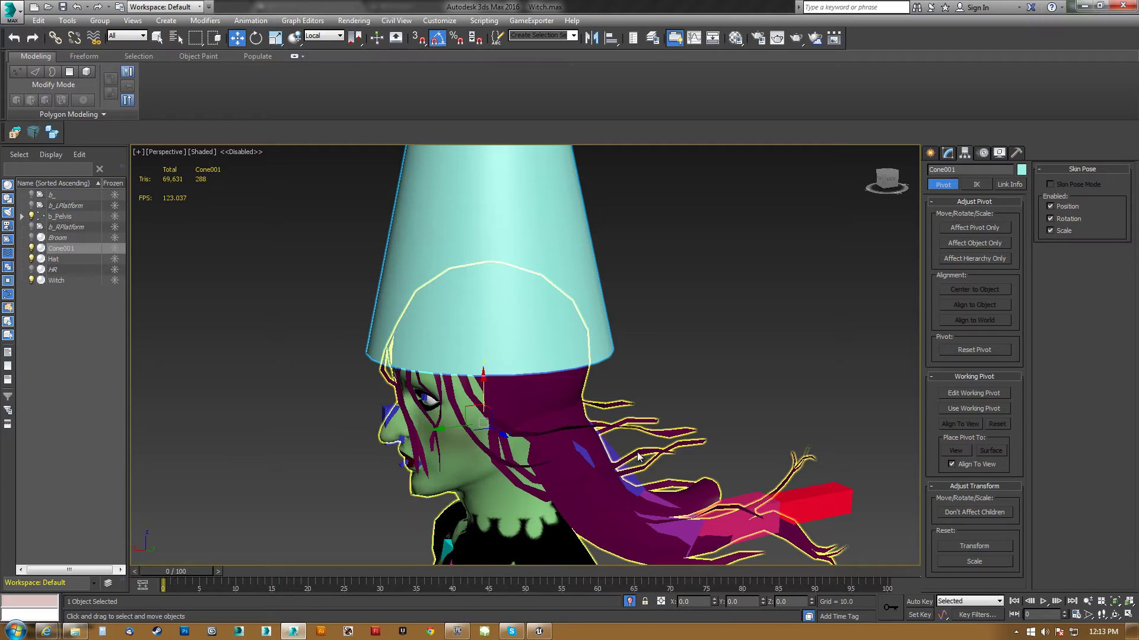
pyautogui.keyDown('alt'); pyautogui.moveTo(661, 314); pyautogui.dragTo(612, 336, button='middle'); pyautogui.keyUp('alt')
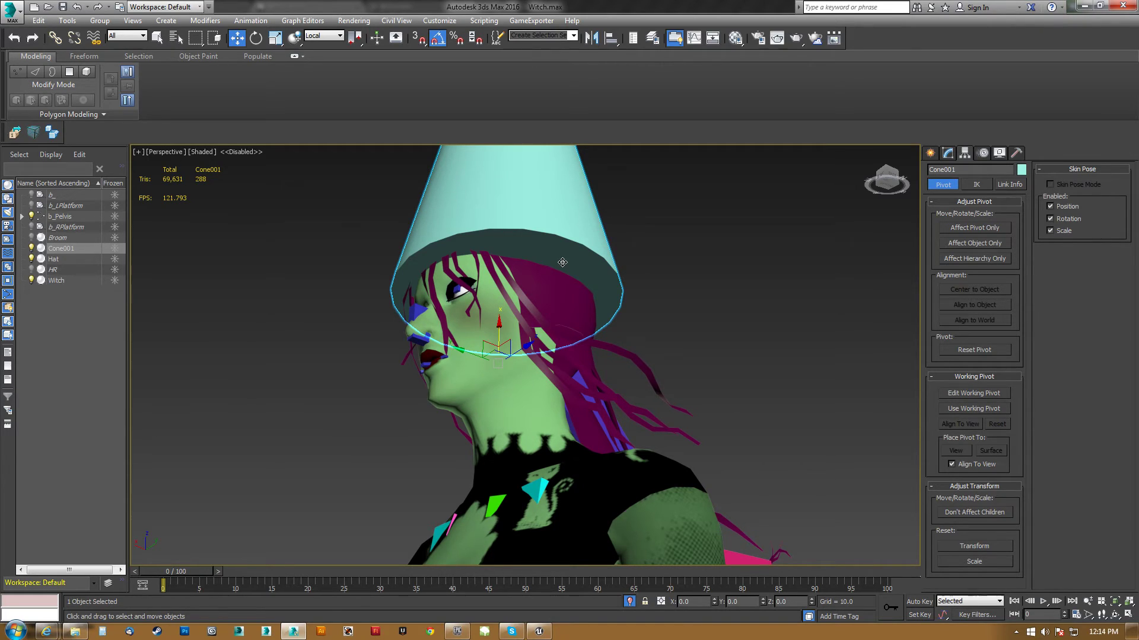
pyautogui.keyDown('alt'); pyautogui.moveTo(559, 248); pyautogui.dragTo(564, 318, button='middle'); pyautogui.keyUp('alt')
pyautogui.click(323, 36)
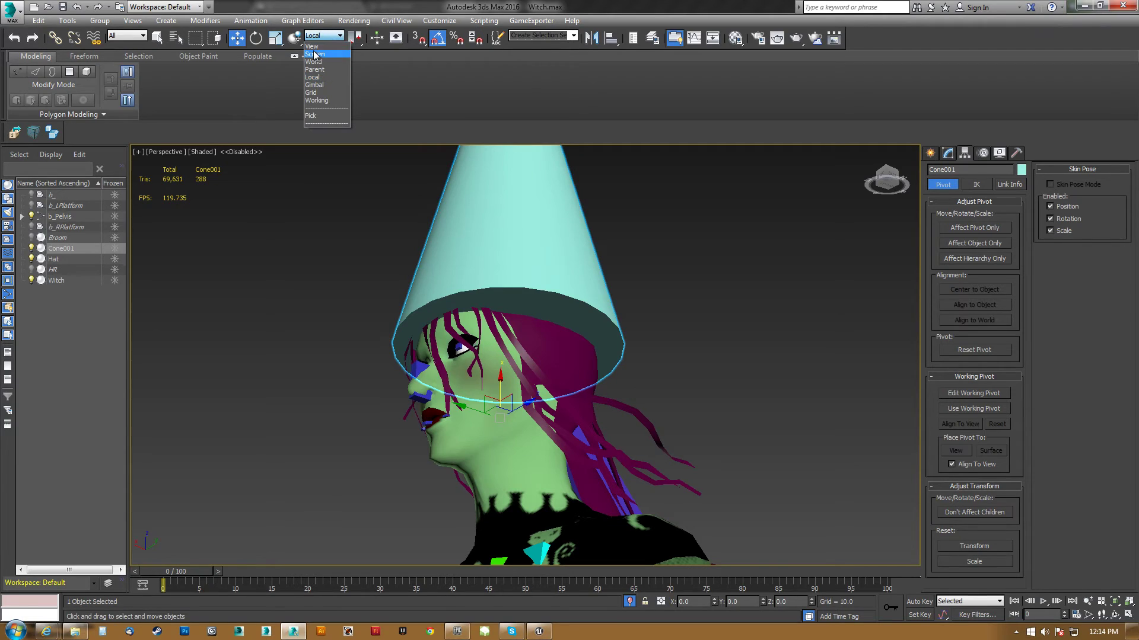
pyautogui.click(314, 45)
pyautogui.click(320, 36)
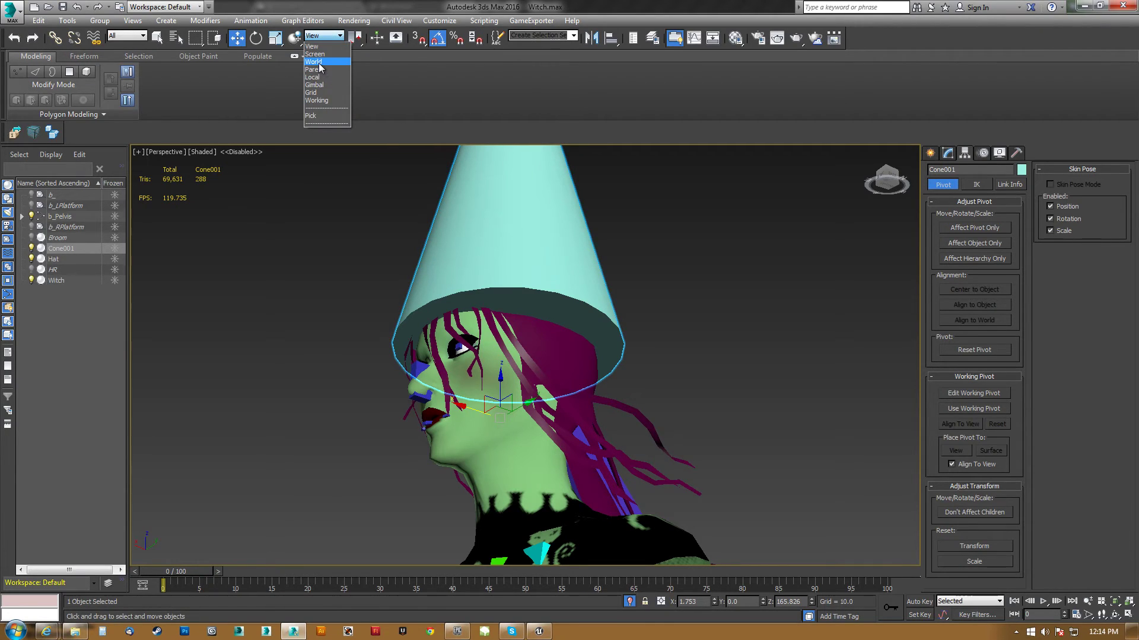
pyautogui.click(320, 59)
# Step: Move the cone to the world origin by setting its X, Y and Z position to 0
pyautogui.moveTo(685, 501); pyautogui.dragTo(677, 428, button='middle')
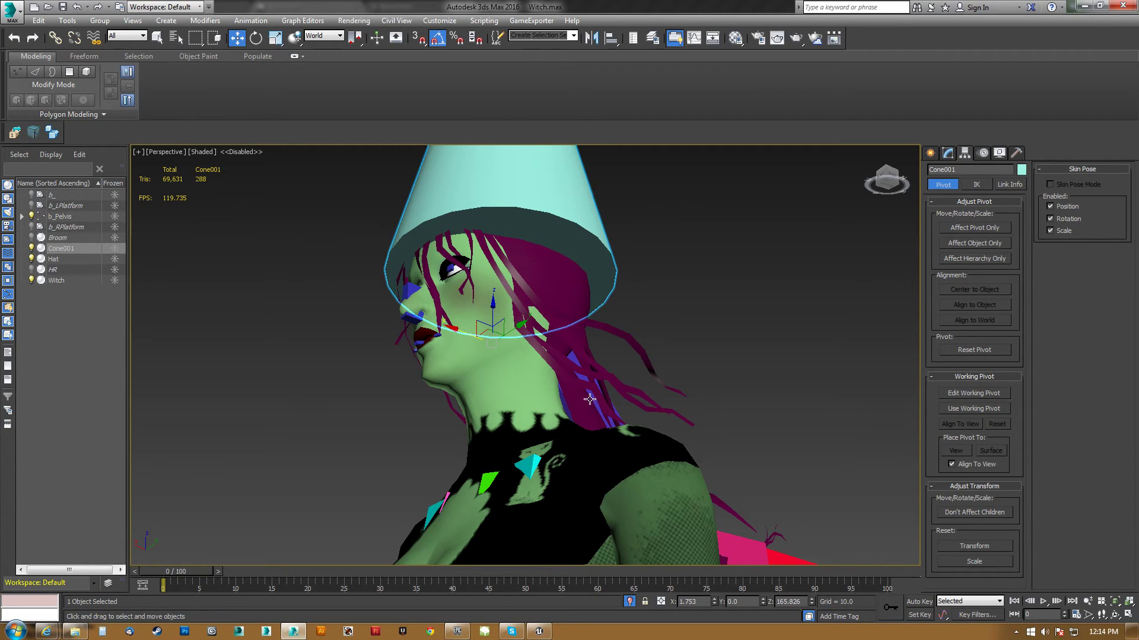
pyautogui.scroll(-10, 589, 399)
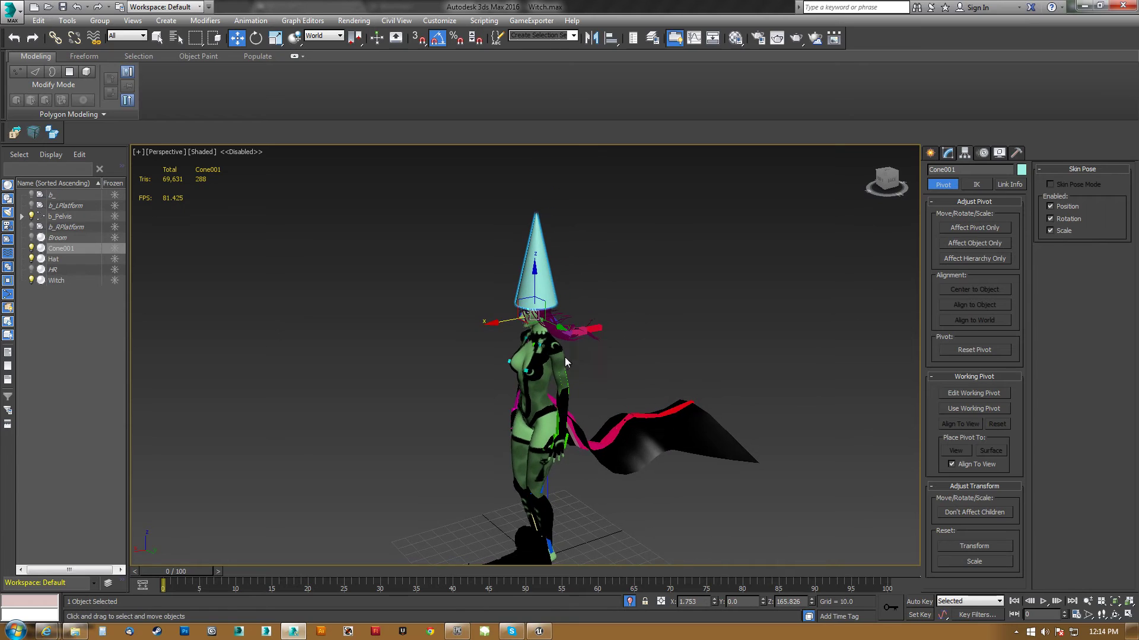
pyautogui.scroll(4, 564, 362)
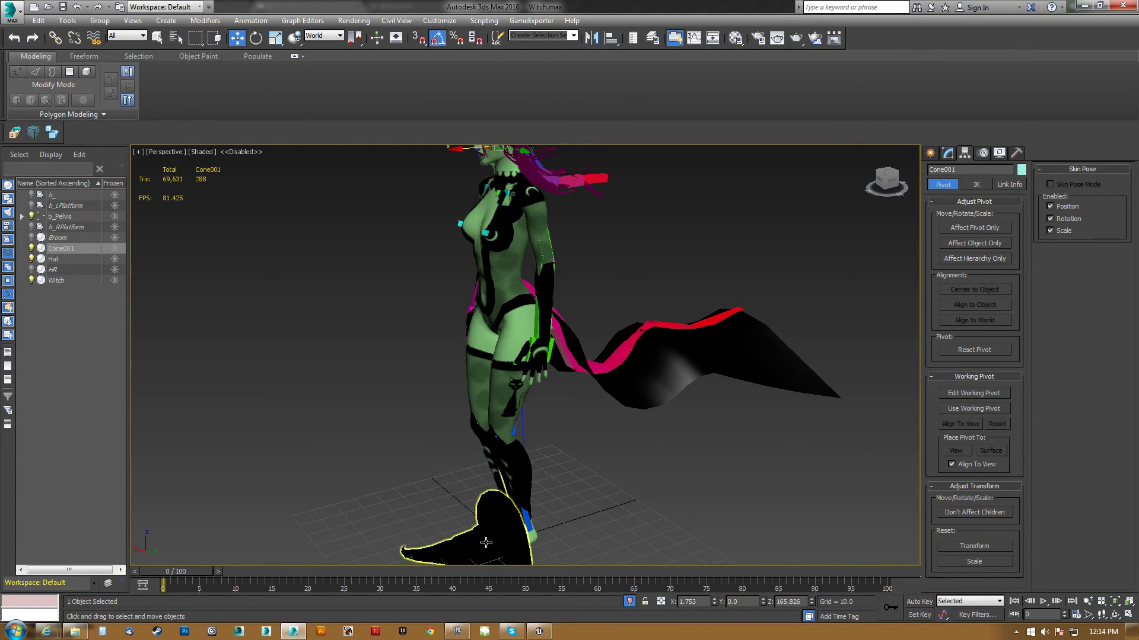
pyautogui.moveTo(520, 548); pyautogui.dragTo(522, 495, button='middle')
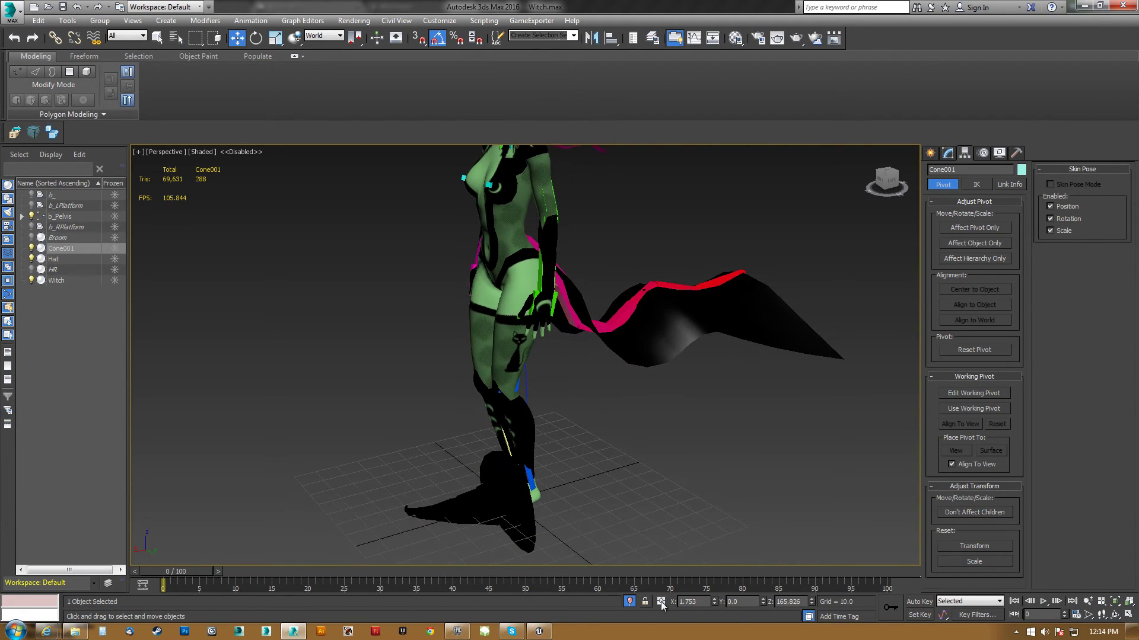
pyautogui.write('0')
pyautogui.press('Tab')
pyautogui.moveTo(446, 627)
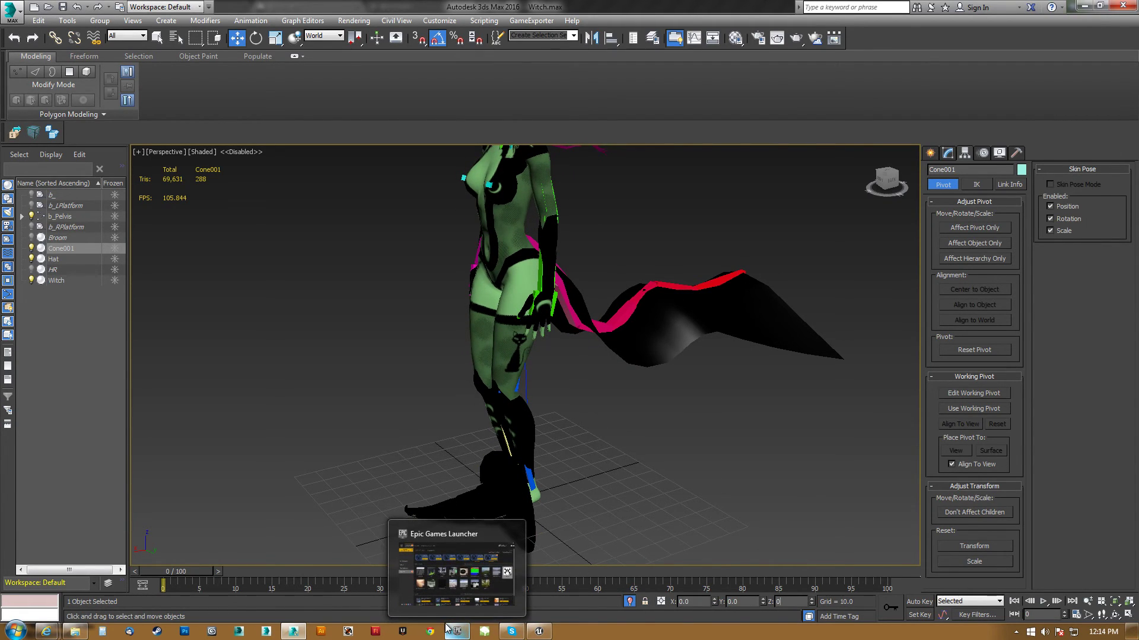
pyautogui.press('Return')
# Step: Using the Rotate tool in the View coordinate system, set the cone's X and Y rotation to 0
pyautogui.moveTo(487, 420); pyautogui.dragTo(483, 385, button='middle')
pyautogui.press('e')
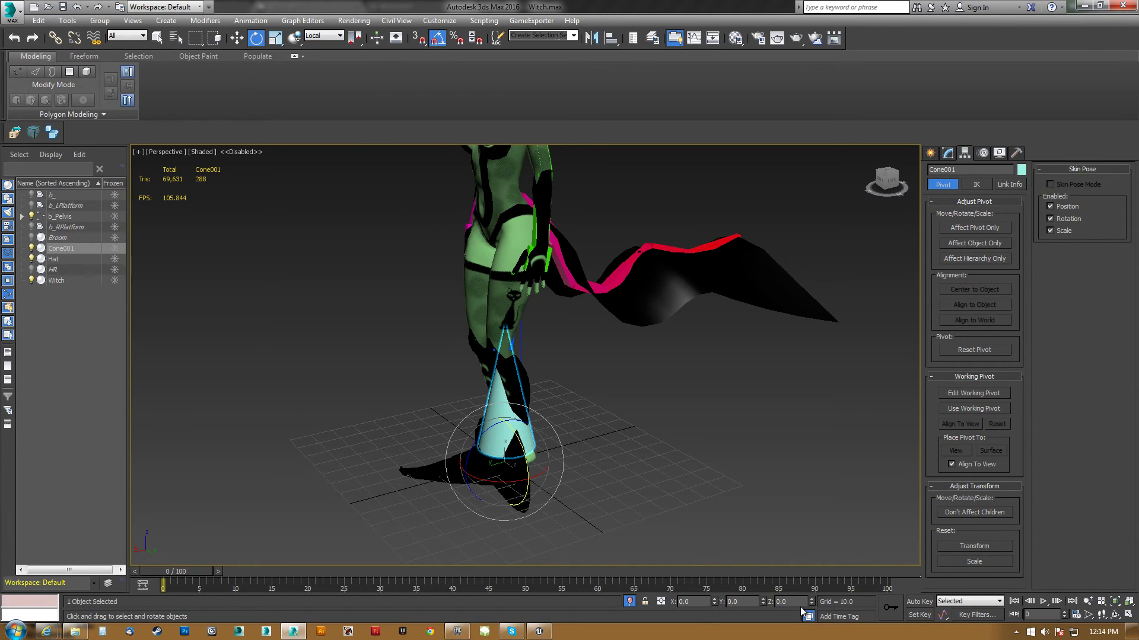
pyautogui.click(324, 37)
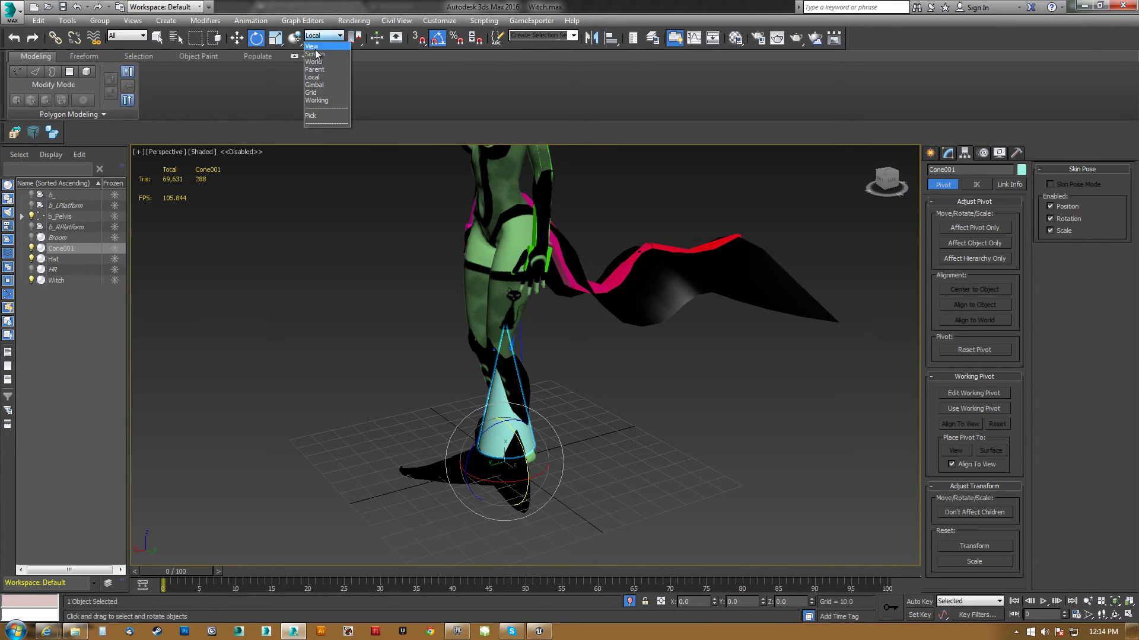
pyautogui.click(312, 46)
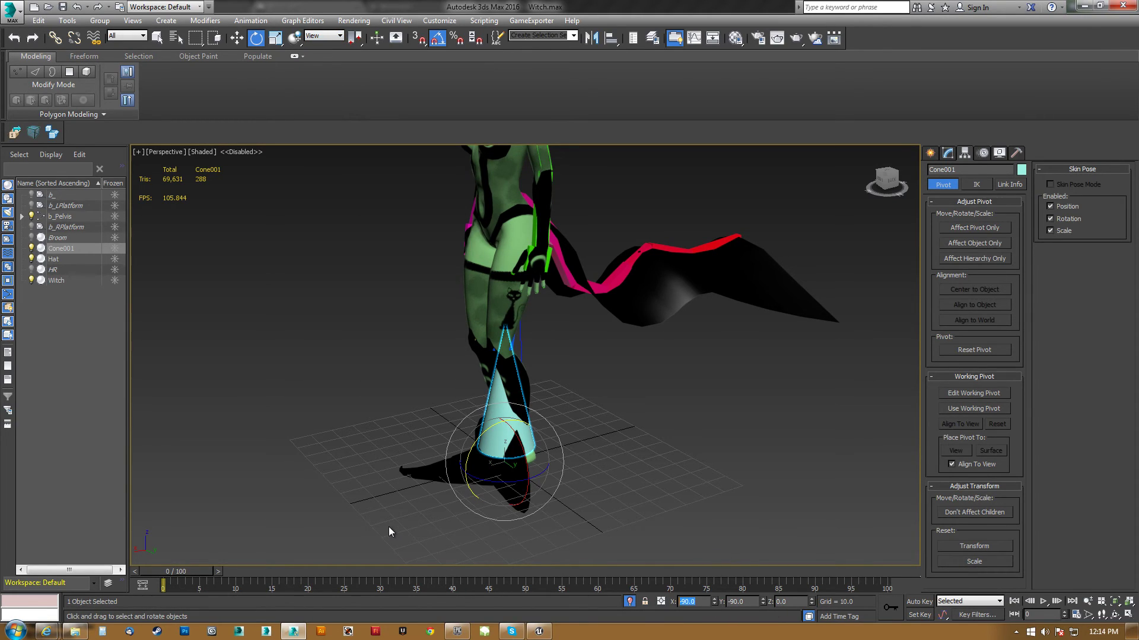
pyautogui.write('0')
pyautogui.press('Tab')
pyautogui.write('0')
pyautogui.press('Return')
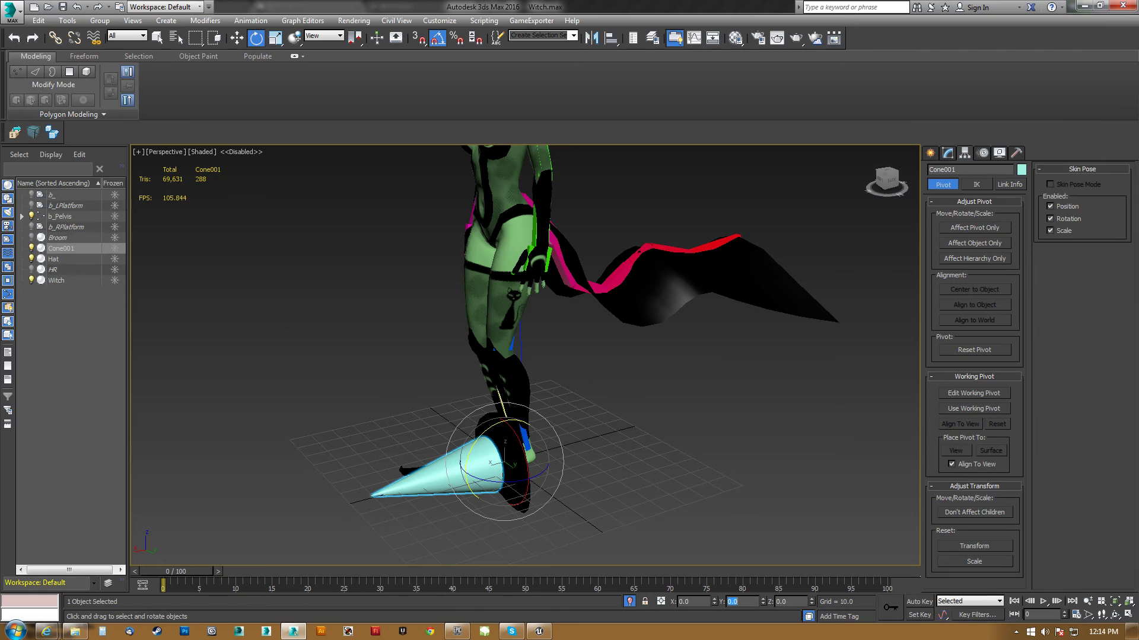
# Step: Compare the zeroed cone with the Hat mesh, delete the cone and leave the Hat selected
pyautogui.moveTo(541, 412)
pyautogui.keyDown('alt'); pyautogui.mouseDown(button='middle')
pyautogui.moveTo(745, 401)
pyautogui.moveTo(525, 412)
pyautogui.mouseUp(button='middle'); pyautogui.keyUp('alt')
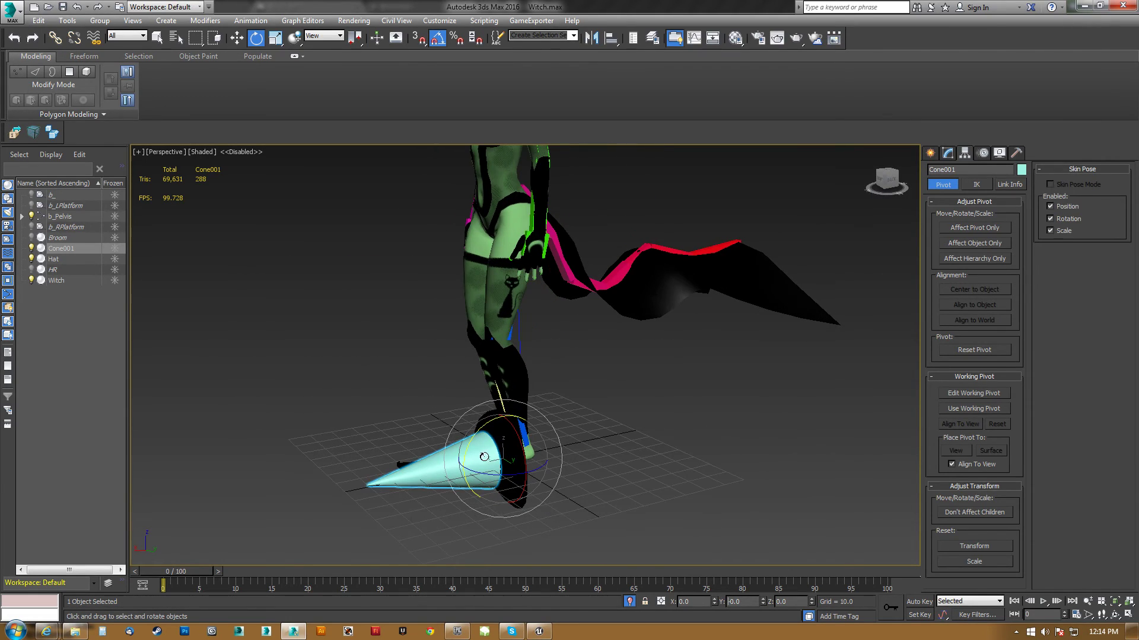
pyautogui.click(516, 446)
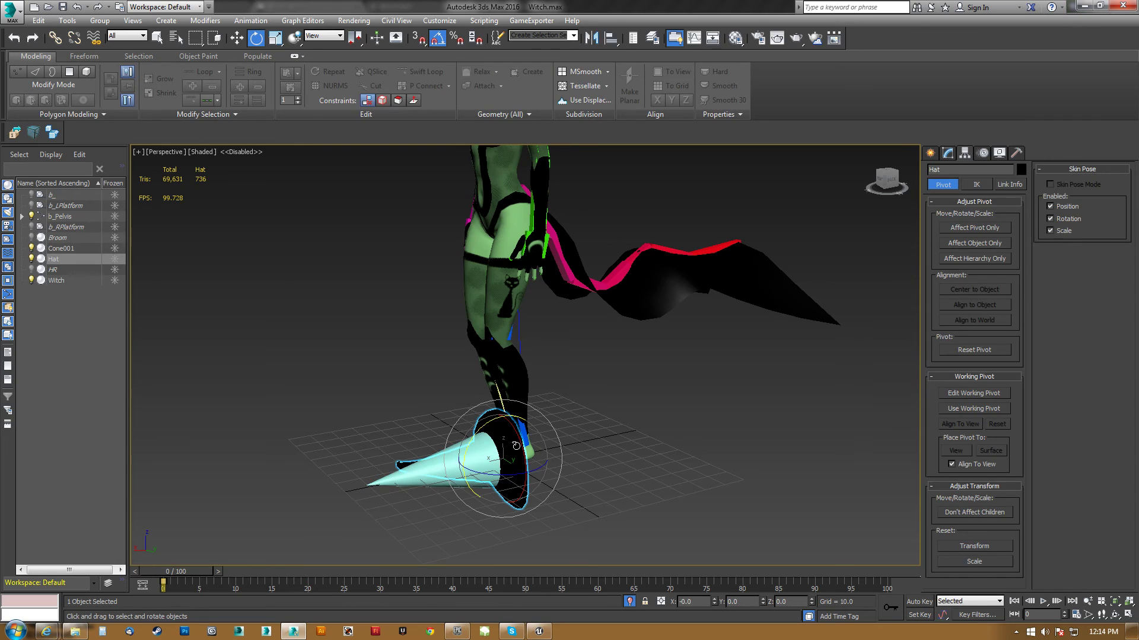
pyautogui.click(434, 465)
pyautogui.press('Delete')
pyautogui.press('Delete')
pyautogui.click(434, 465)
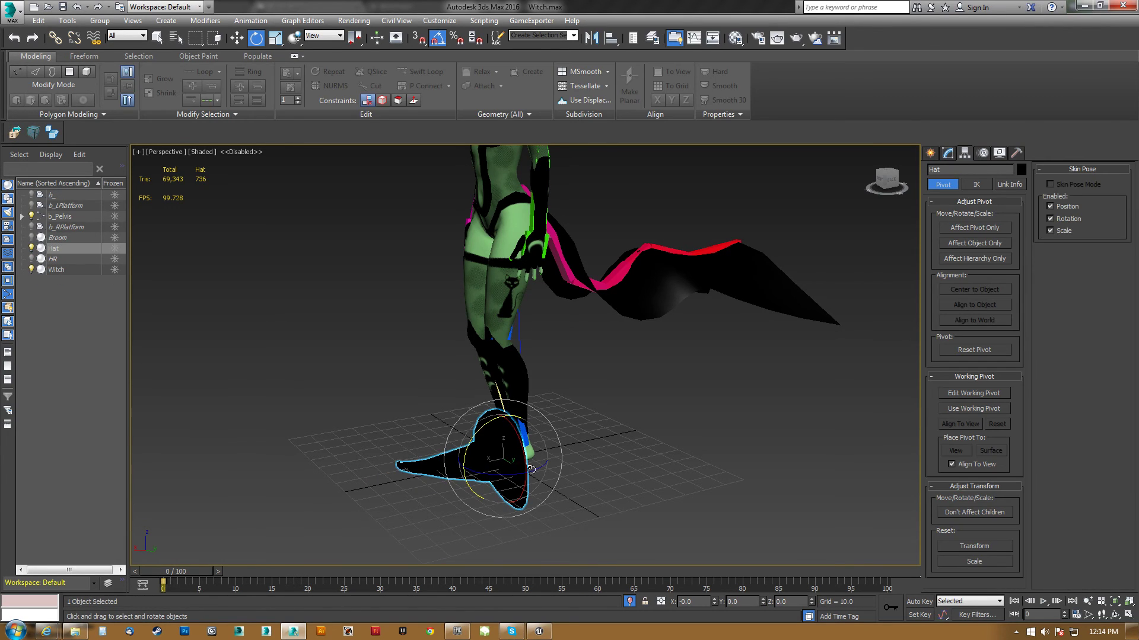
# Step: Switch to Unreal Editor, select the Hat component in Witch_BP and examine its placement and pivot on the witch's head
pyautogui.click(539, 630)
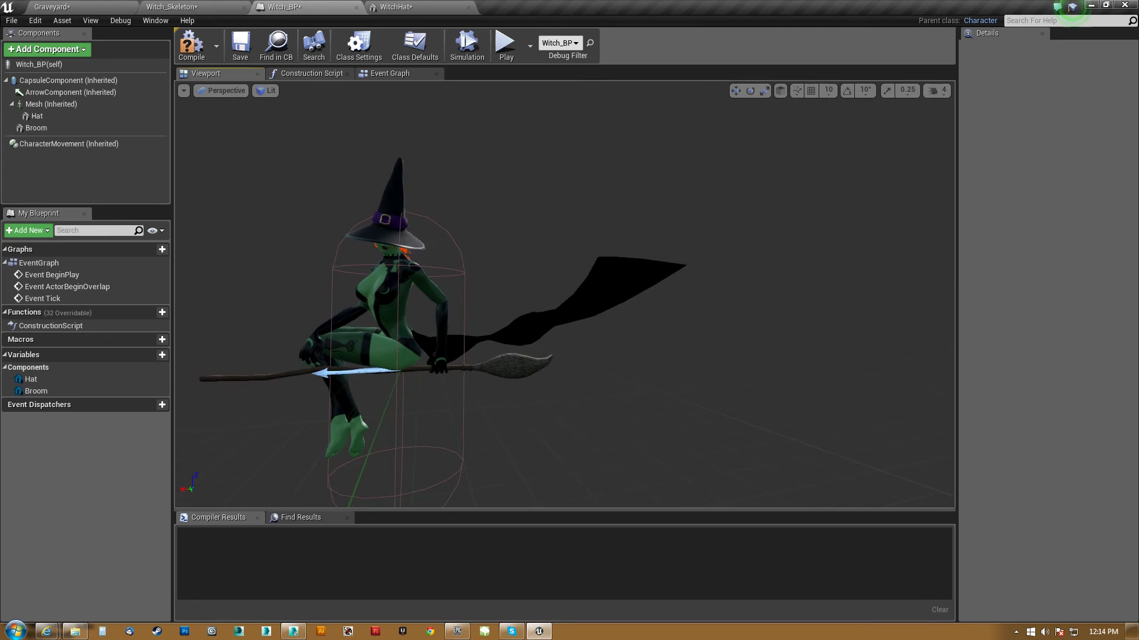
pyautogui.click(407, 186)
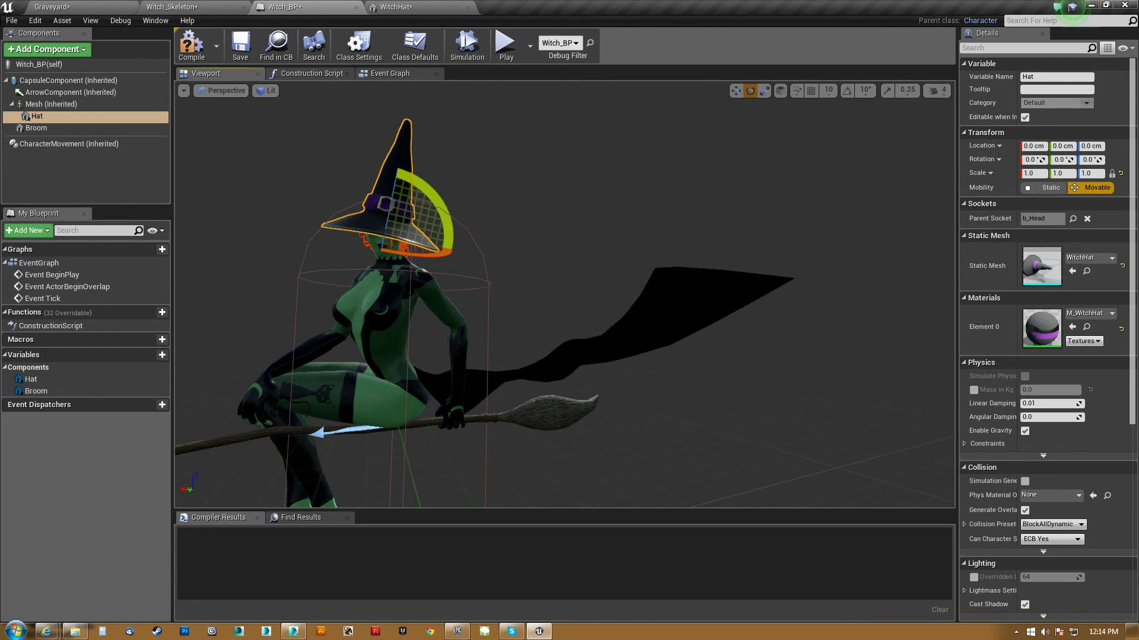
pyautogui.press('f')
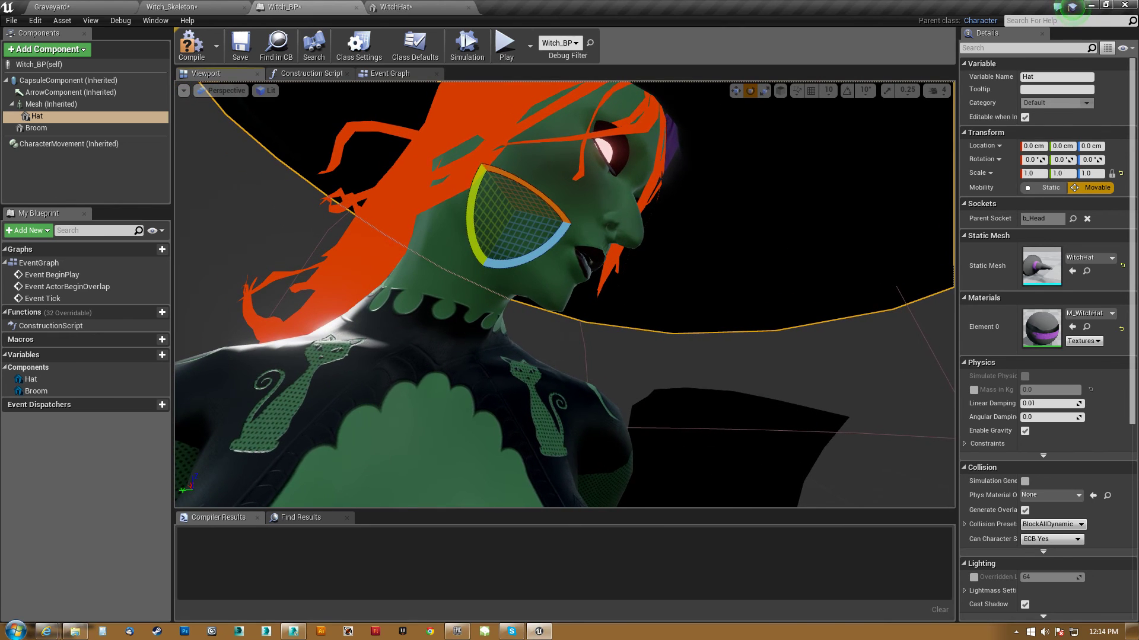
pyautogui.moveTo(565, 294); pyautogui.dragTo(184, 288, button='right')
pyautogui.keyDown('alt'); pyautogui.moveTo(603, 381); pyautogui.dragTo(544, 381); pyautogui.keyUp('alt')
# Step: Go to the Graveyard level, maximize its viewport to full screen and view the witch with her attached hat from other angles
pyautogui.click(82, 7)
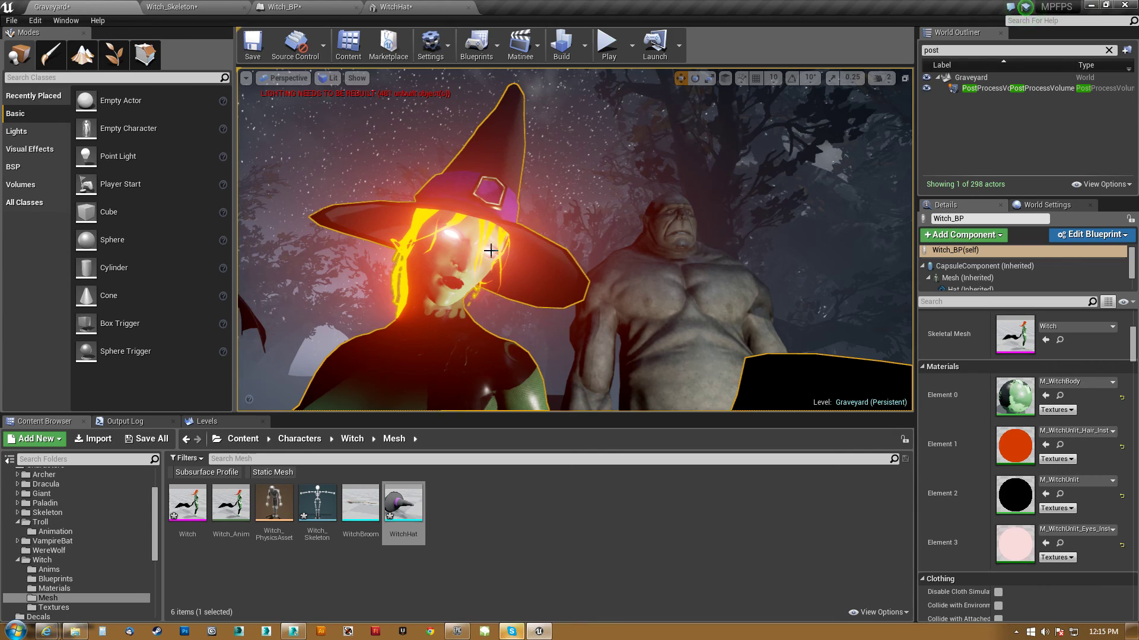
pyautogui.press('F11')
pyautogui.moveTo(580, 284); pyautogui.dragTo(344, 261, button='right')
pyautogui.keyDown('alt'); pyautogui.moveTo(344, 261); pyautogui.dragTo(124, 270); pyautogui.keyUp('alt')
pyautogui.moveTo(578, 287); pyautogui.dragTo(578, 293, button='right')
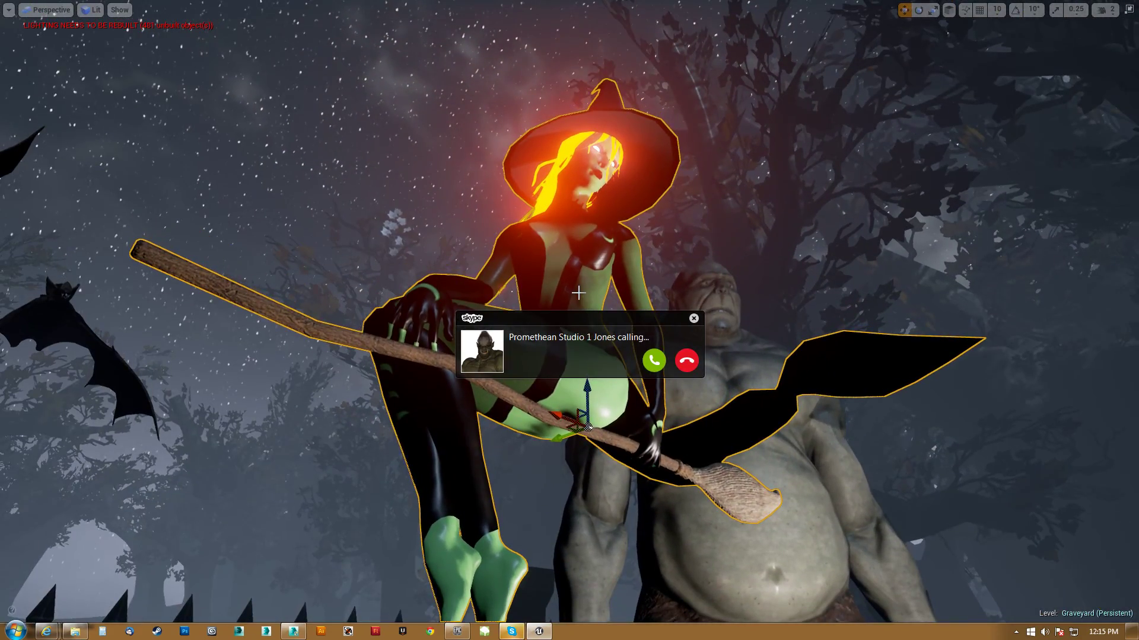